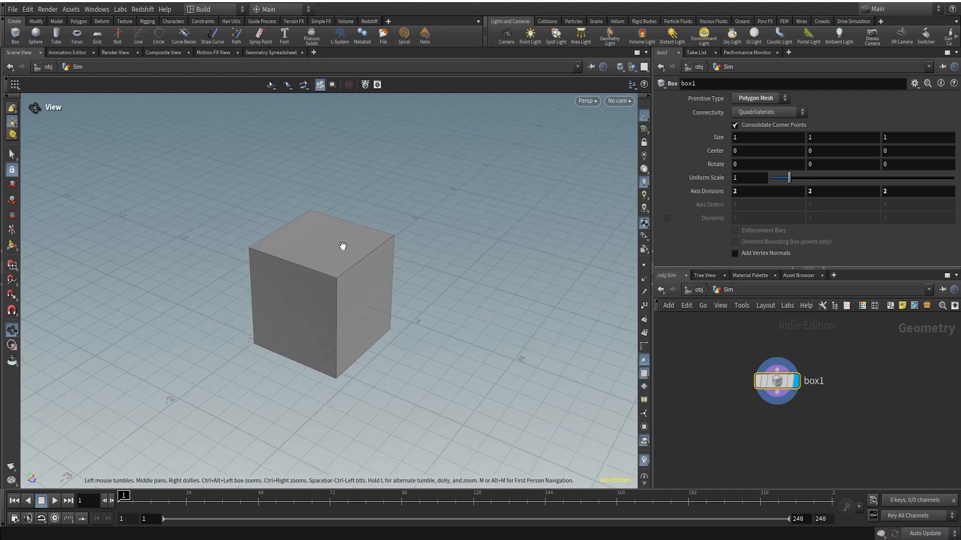
Stretch the box into a flat slab by setting its X size to 13.5 and Z size to 6.245.
{"action": "left_click", "coordinate": [756, 137]}
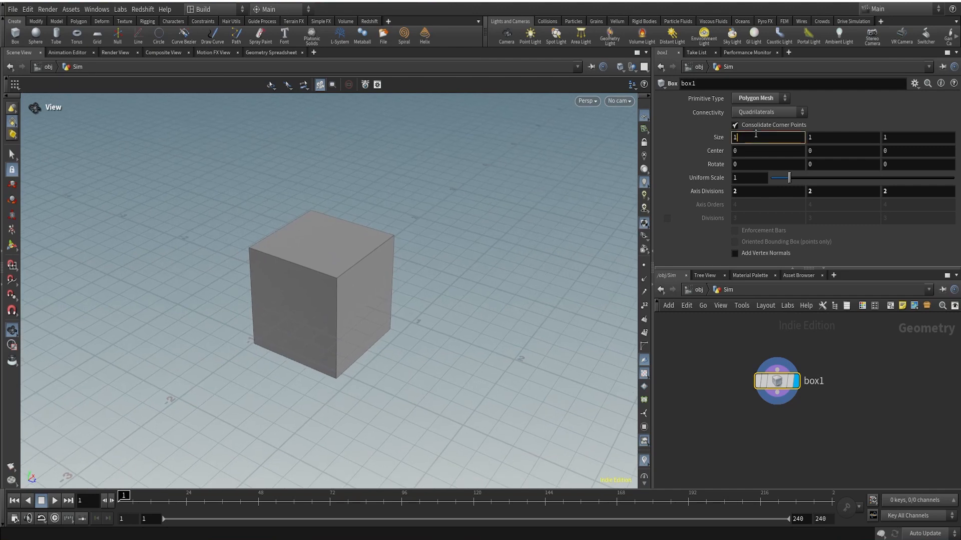
{"action": "key", "text": "Return"}
{"action": "right_click_drag", "start_coordinate": [328, 216], "coordinate": [61, 462]}
{"action": "left_click_drag", "start_coordinate": [283, 300], "coordinate": [345, 277]}
{"action": "middle_click_drag", "start_coordinate": [346, 276], "coordinate": [348, 294]}
{"action": "left_click_drag", "start_coordinate": [348, 294], "coordinate": [350, 300]}
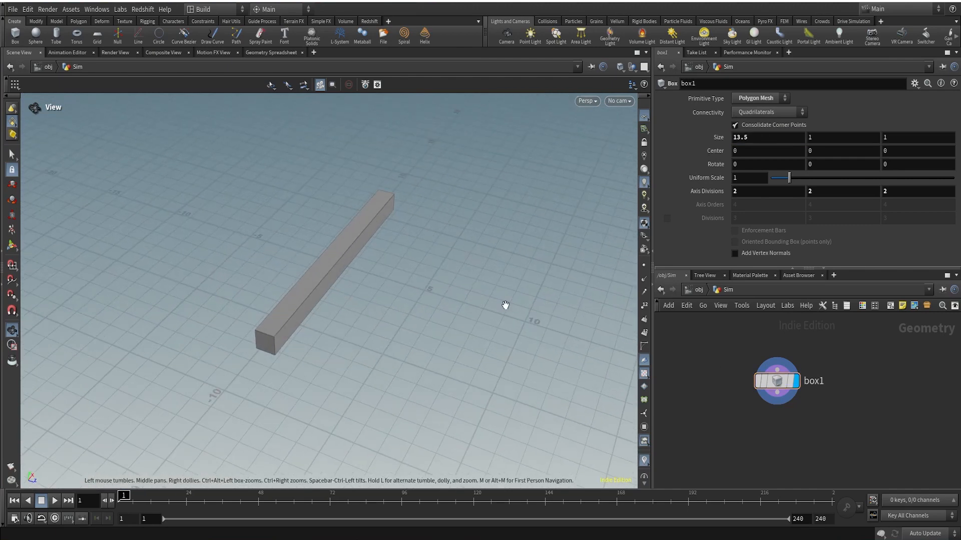
{"action": "double_click", "coordinate": [889, 138]}
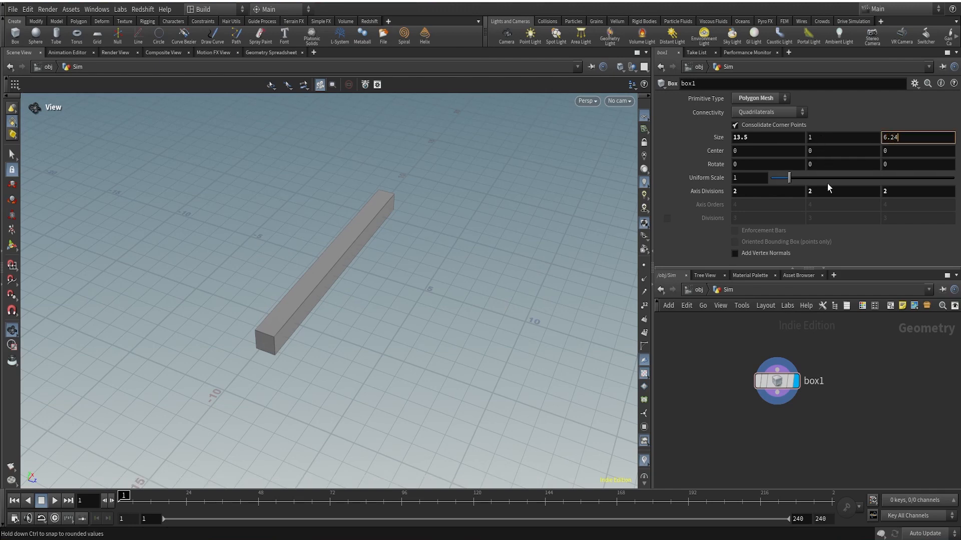
{"action": "key", "text": "Return"}
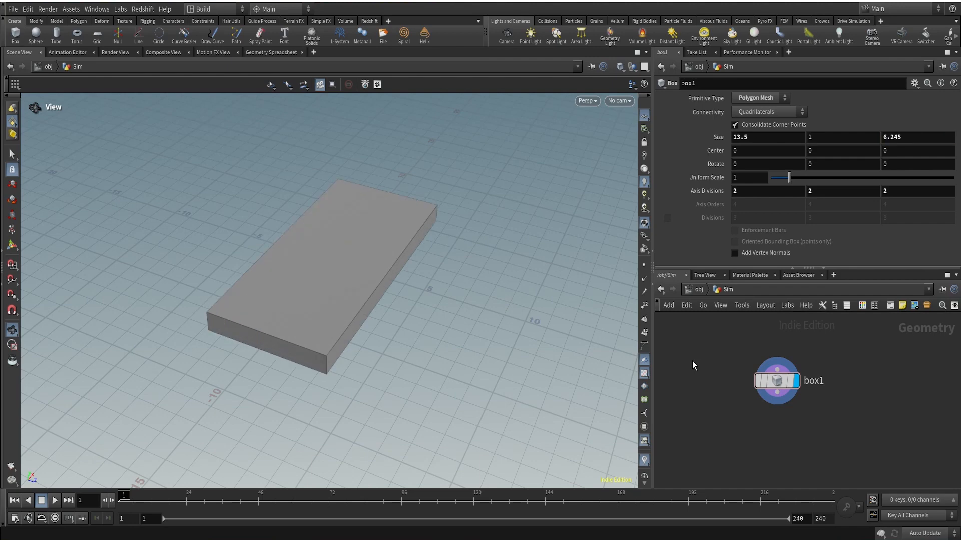
Set the box's Y size to 0.85.
{"action": "right_click_drag", "start_coordinate": [271, 343], "coordinate": [413, 261]}
{"action": "left_click_drag", "start_coordinate": [609, 226], "coordinate": [386, 303]}
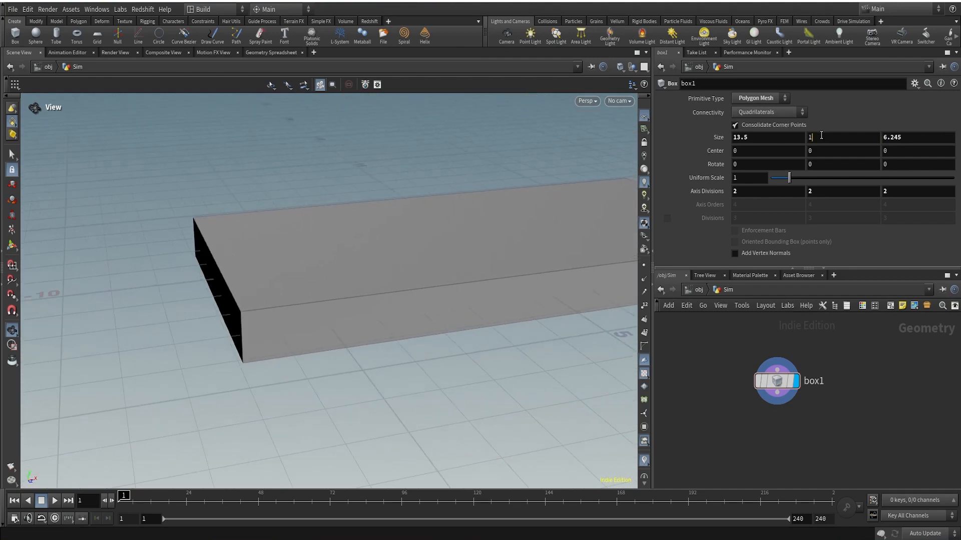
{"action": "left_click_drag", "start_coordinate": [431, 349], "coordinate": [420, 258]}
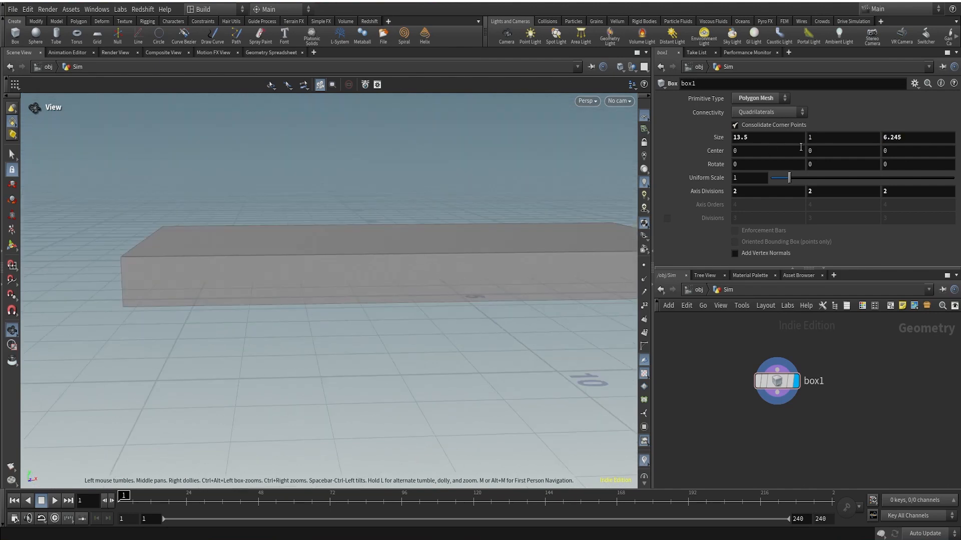
{"action": "left_click", "coordinate": [820, 137]}
{"action": "type", "text": "0.85"}
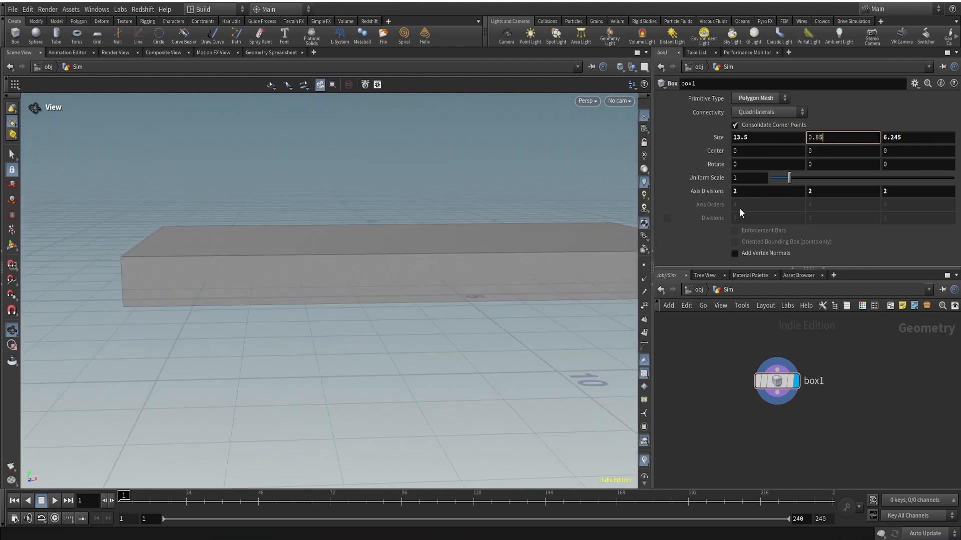
{"action": "key", "text": "Return"}
{"action": "mouse_move", "coordinate": [461, 281]}
{"action": "left_mouse_down"}
{"action": "mouse_move", "coordinate": [466, 271]}
{"action": "mouse_move", "coordinate": [429, 305]}
{"action": "mouse_move", "coordinate": [358, 317]}
{"action": "mouse_move", "coordinate": [504, 264]}
{"action": "mouse_move", "coordinate": [467, 277]}
{"action": "left_mouse_up"}
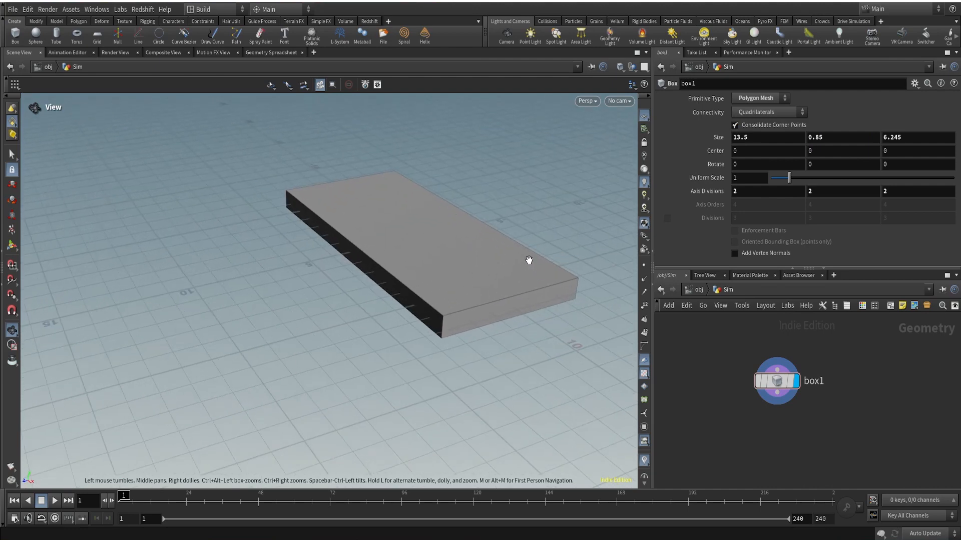
Raise the box relative to the ground grid by setting its Y center to 0.27.
{"action": "left_click_drag", "start_coordinate": [448, 268], "coordinate": [361, 289]}
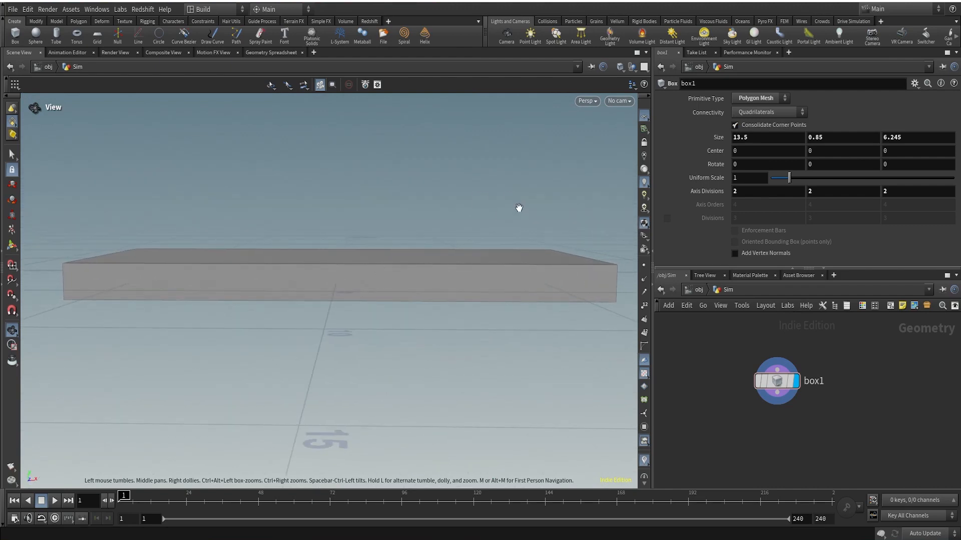
{"action": "middle_click_drag", "start_coordinate": [847, 149], "coordinate": [865, 156]}
{"action": "left_click_drag", "start_coordinate": [470, 208], "coordinate": [438, 267]}
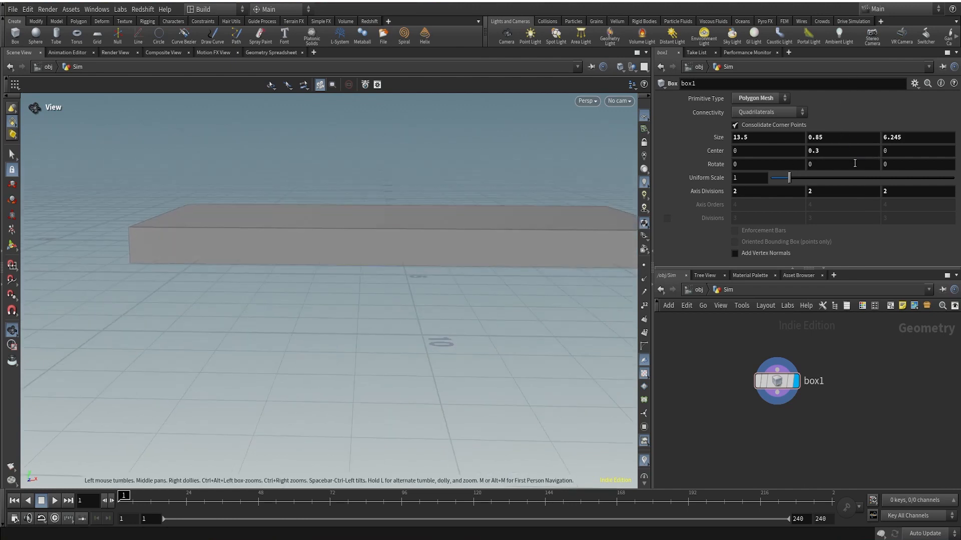
{"action": "middle_click_drag", "start_coordinate": [851, 150], "coordinate": [831, 177]}
{"action": "left_click_drag", "start_coordinate": [484, 287], "coordinate": [357, 327]}
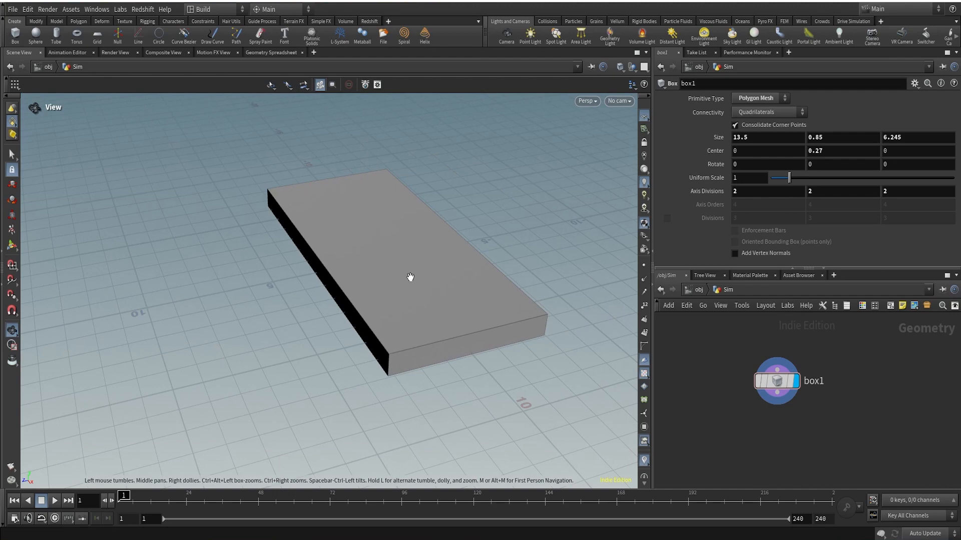
{"action": "left_click_drag", "start_coordinate": [411, 277], "coordinate": [521, 190]}
{"action": "left_click_drag", "start_coordinate": [420, 247], "coordinate": [343, 296]}
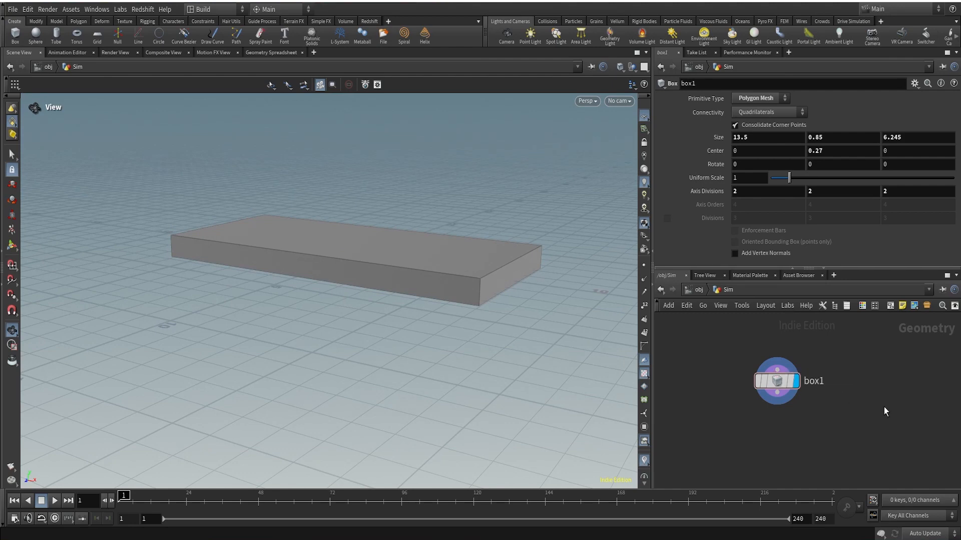
Add an IsoOffset node fed by the box and display it as a fog volume.
{"action": "middle_click_drag", "start_coordinate": [886, 429], "coordinate": [822, 408]}
{"action": "left_click", "coordinate": [714, 374]}
{"action": "left_click", "coordinate": [794, 436]}
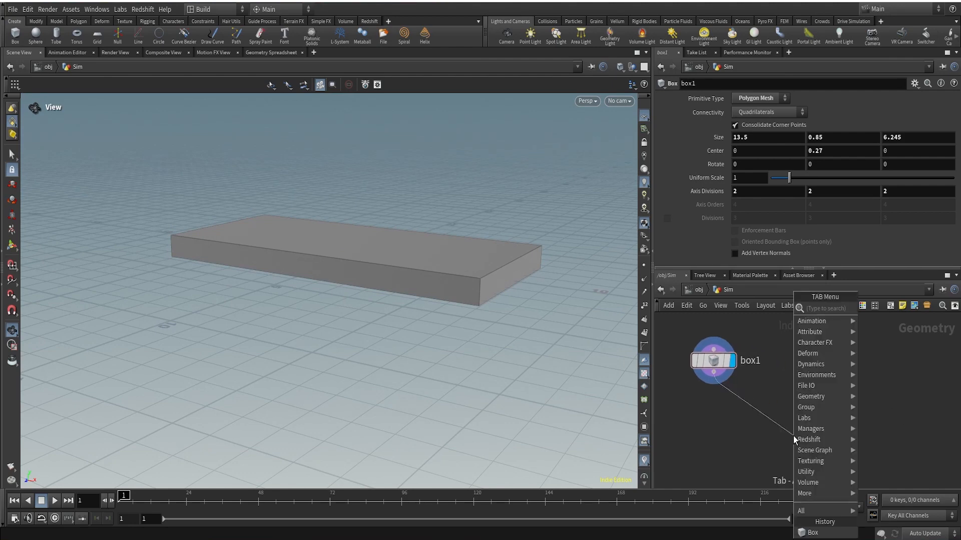
{"action": "type", "text": "isoo"}
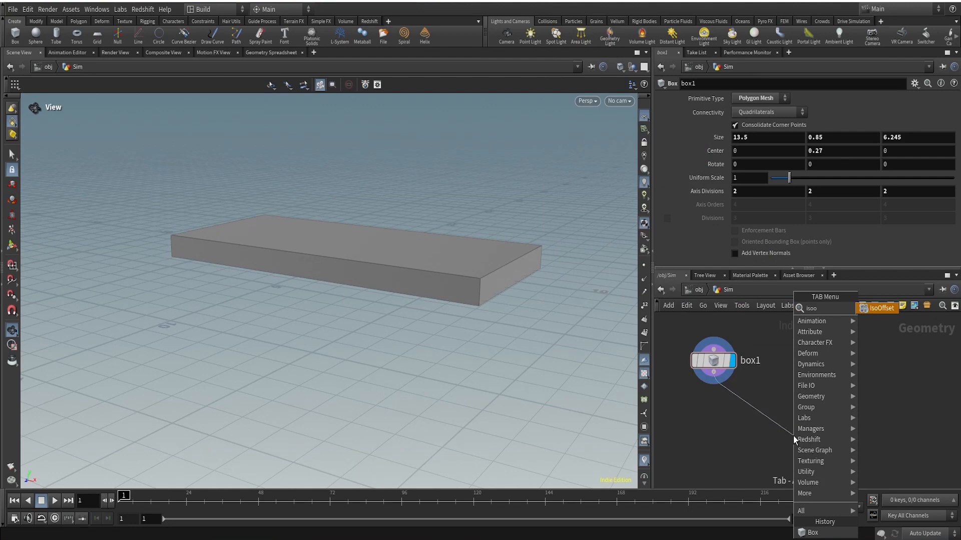
{"action": "key", "text": "Return"}
{"action": "left_click", "coordinate": [811, 435]}
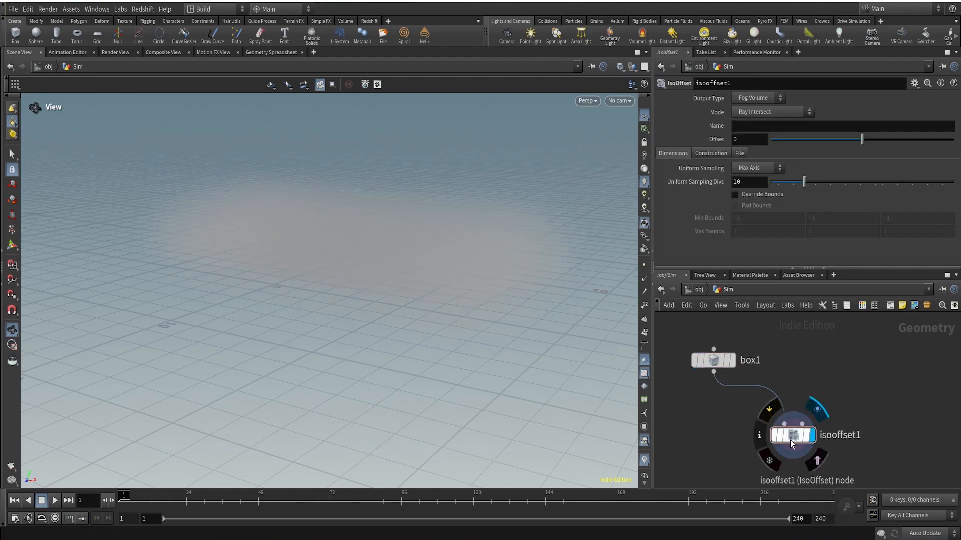
Set the IsoOffset node's Uniform Sampling Divs to 100.
{"action": "left_click_drag", "start_coordinate": [803, 182], "coordinate": [953, 182]}
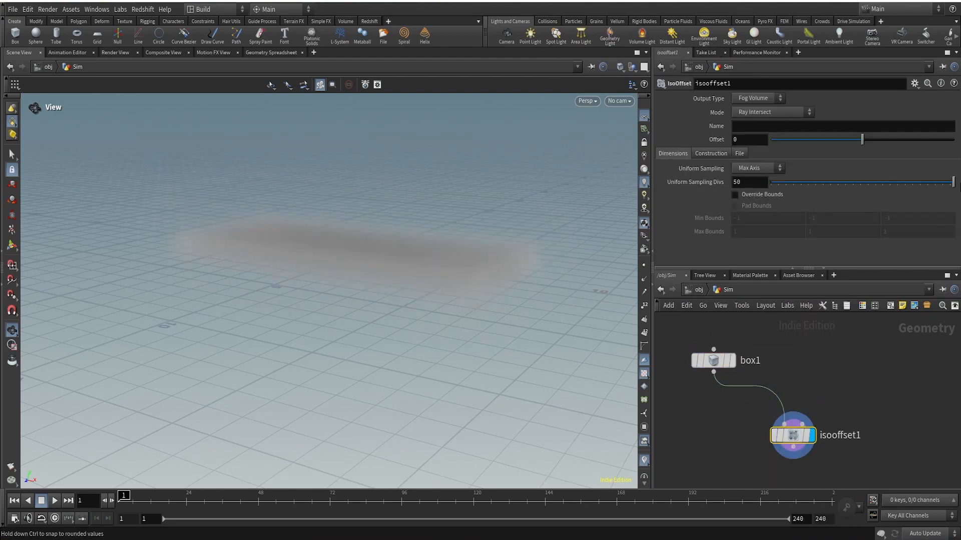
{"action": "double_click", "coordinate": [749, 182]}
{"action": "type", "text": "100"}
{"action": "left_click", "coordinate": [722, 408]}
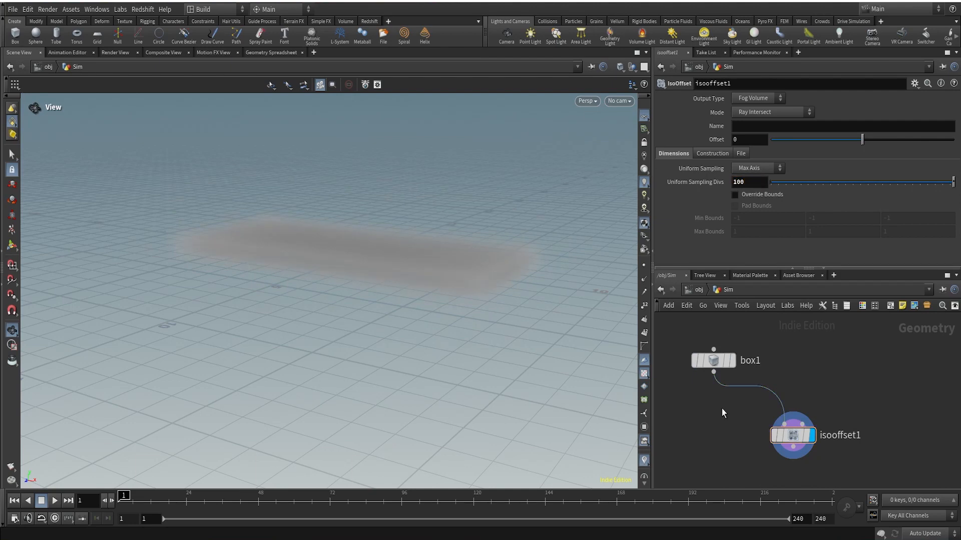
Add a Scatter node below isooffset1 to fill the volume with points, keeping the total count at 1000.
{"action": "middle_click_drag", "start_coordinate": [726, 420], "coordinate": [724, 371]}
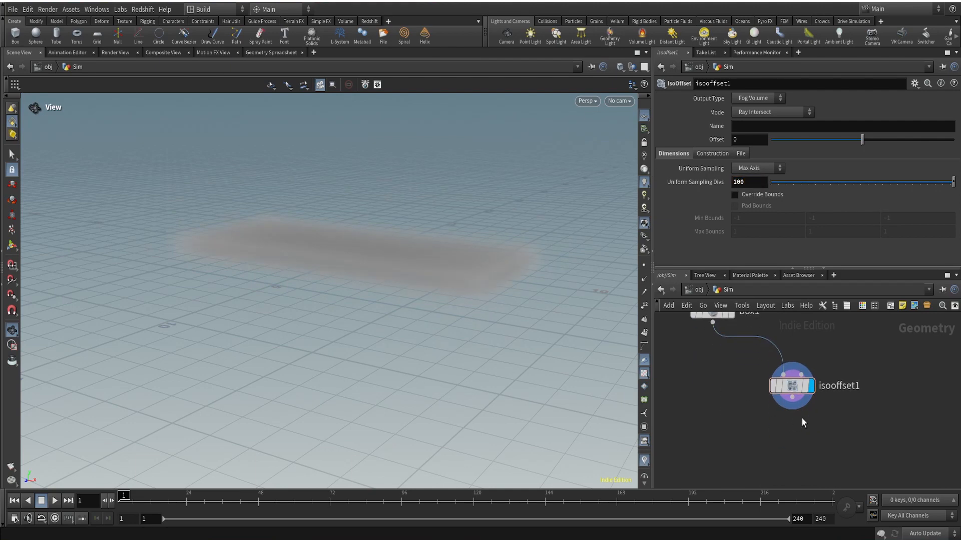
{"action": "left_click", "coordinate": [792, 398]}
{"action": "key", "text": "Tab"}
{"action": "type", "text": "scatter"}
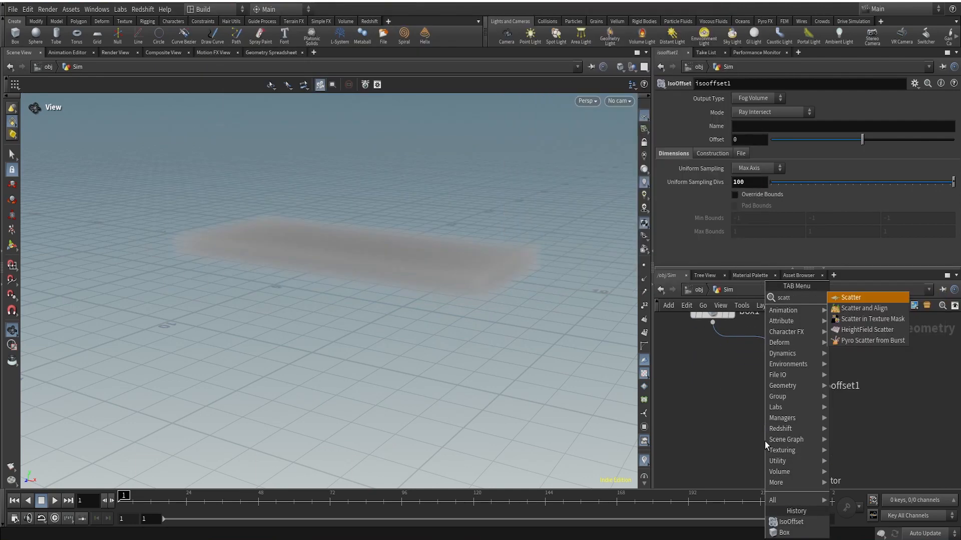
{"action": "key", "text": "Return"}
{"action": "left_click", "coordinate": [784, 451]}
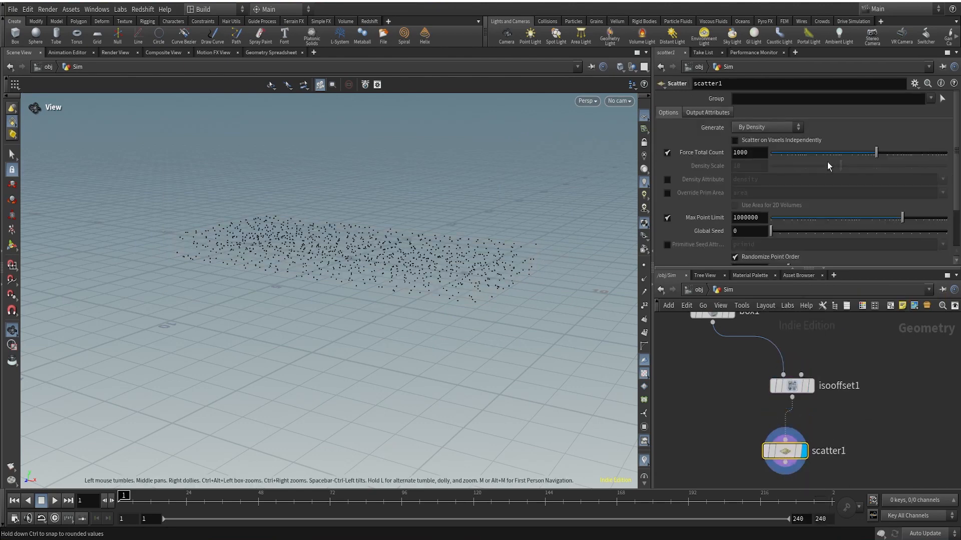
{"action": "mouse_move", "coordinate": [412, 260]}
{"action": "left_mouse_down"}
{"action": "mouse_move", "coordinate": [399, 285]}
{"action": "mouse_move", "coordinate": [420, 273]}
{"action": "left_mouse_up"}
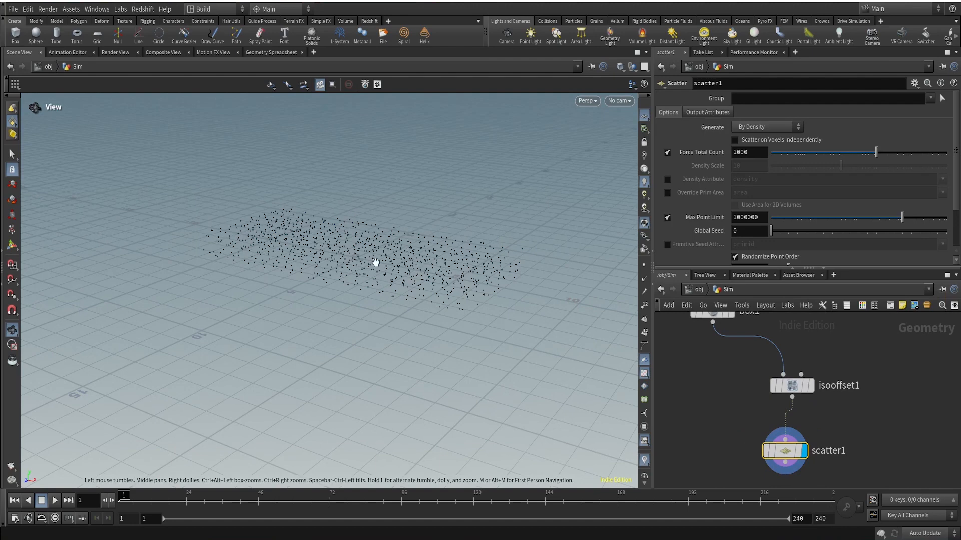
{"action": "middle_click_drag", "start_coordinate": [853, 435], "coordinate": [850, 362]}
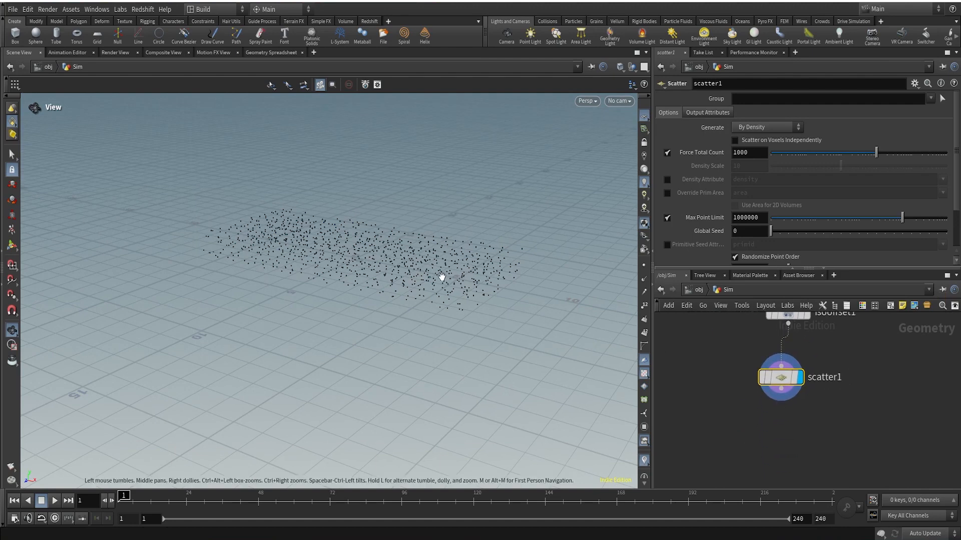
{"action": "left_click_drag", "start_coordinate": [440, 275], "coordinate": [406, 293]}
Add a separate Sphere node beside the scatter chain.
{"action": "middle_click_drag", "start_coordinate": [867, 409], "coordinate": [790, 450]}
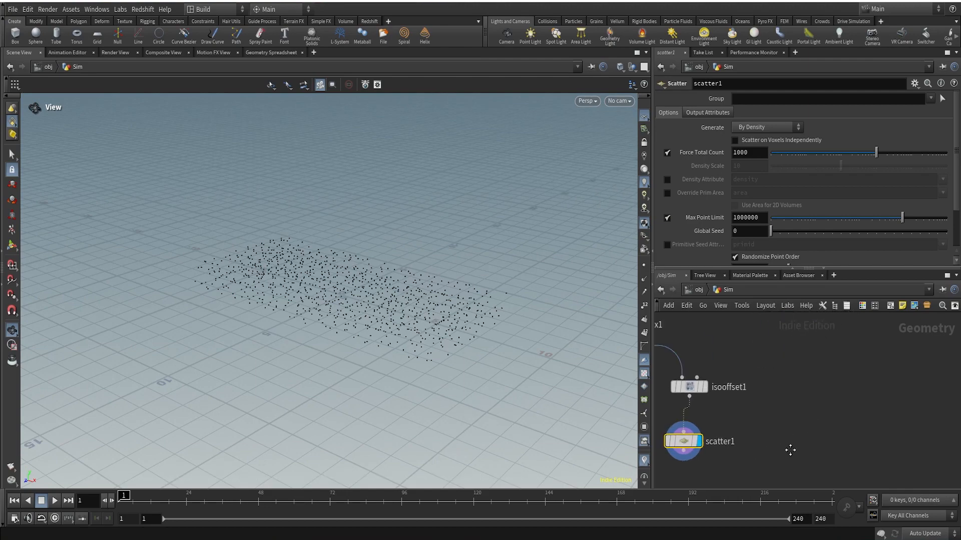
{"action": "key", "text": "Tab"}
{"action": "type", "text": "spher"}
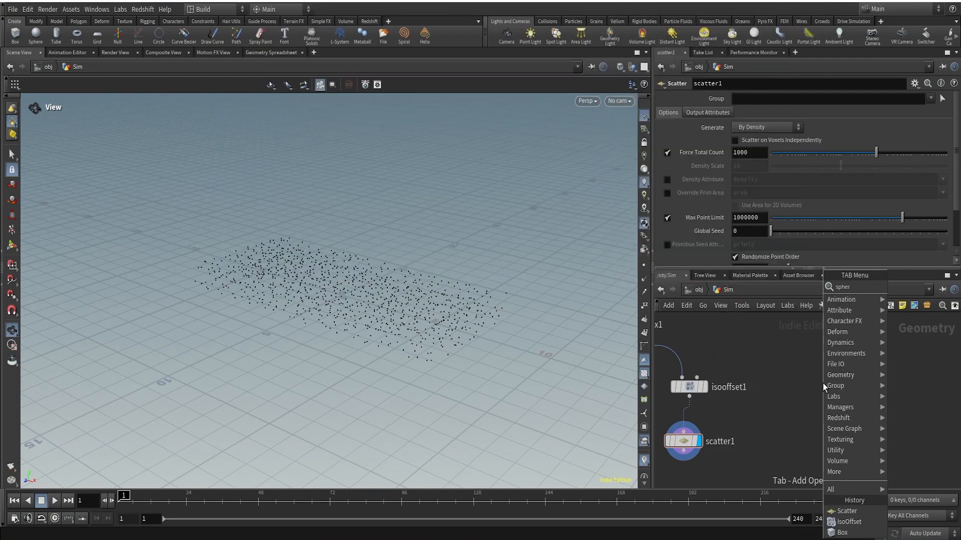
{"action": "key", "text": "Return"}
{"action": "left_click", "coordinate": [828, 380]}
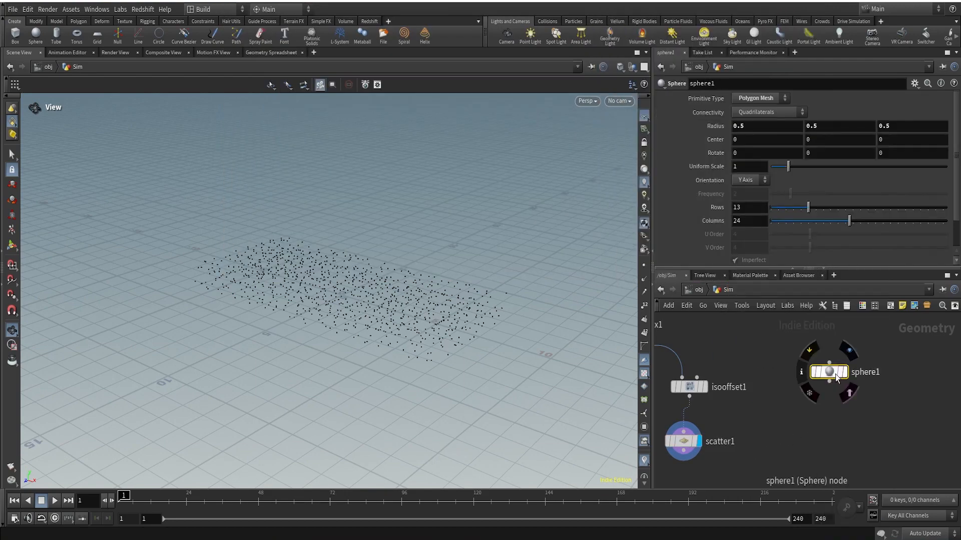
Change the sphere's primitive type to Polygon and set its frequency to 10.
{"action": "left_click", "coordinate": [754, 98]}
{"action": "left_click", "coordinate": [754, 120]}
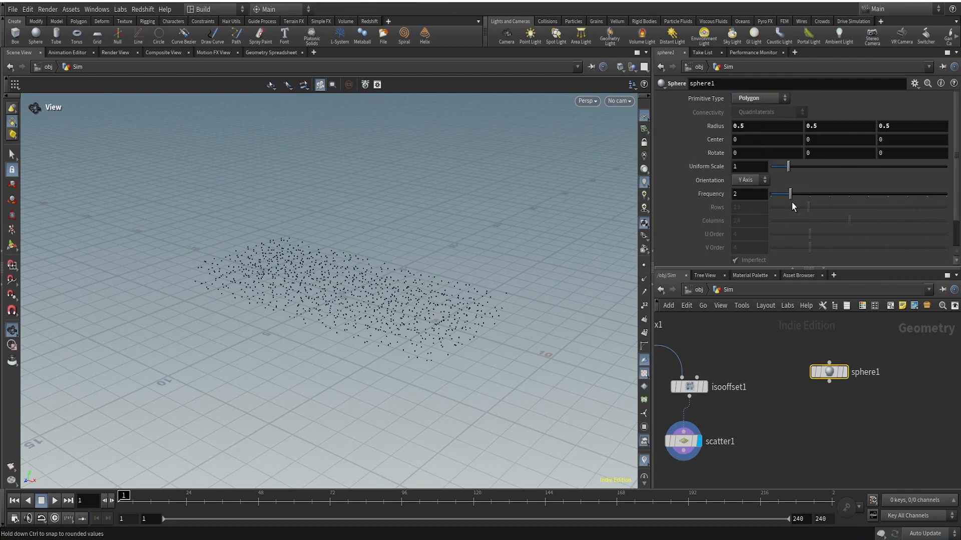
{"action": "left_click_drag", "start_coordinate": [791, 194], "coordinate": [949, 215]}
Copy the sphere onto the scattered points with a displayed Copy to Points node, and tidy the network layout.
{"action": "scroll", "coordinate": [814, 427], "scroll_direction": "down", "scroll_amount": 2}
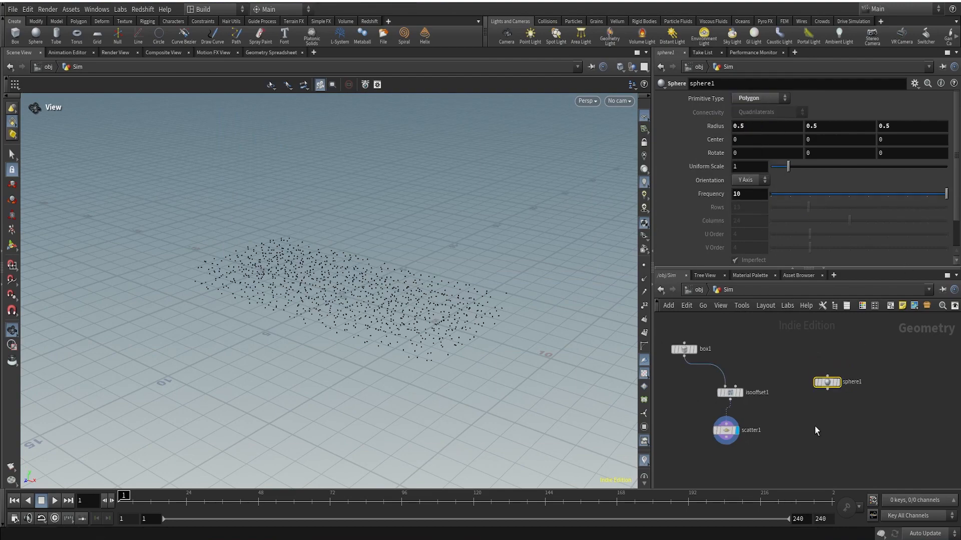
{"action": "key", "text": "Tab"}
{"action": "type", "text": "copyto"}
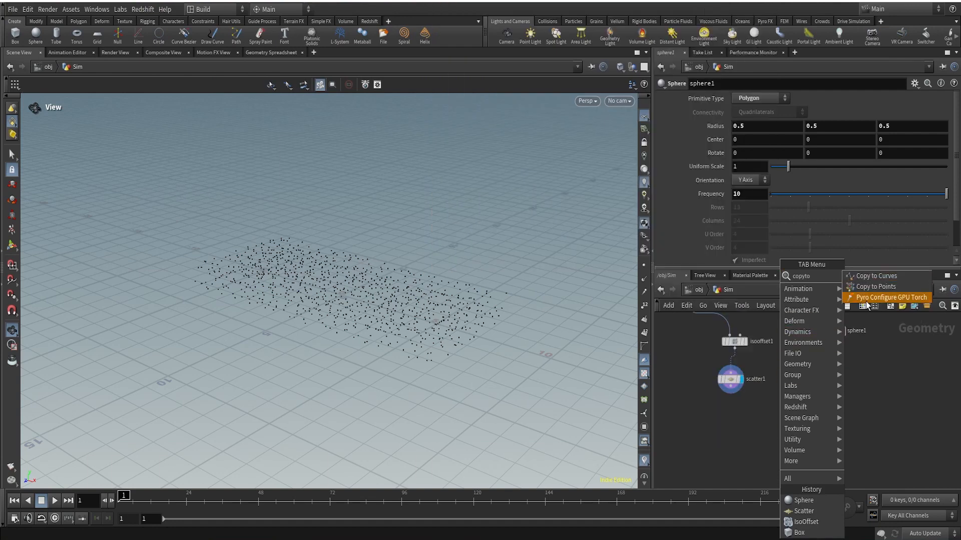
{"action": "left_click", "coordinate": [877, 289]}
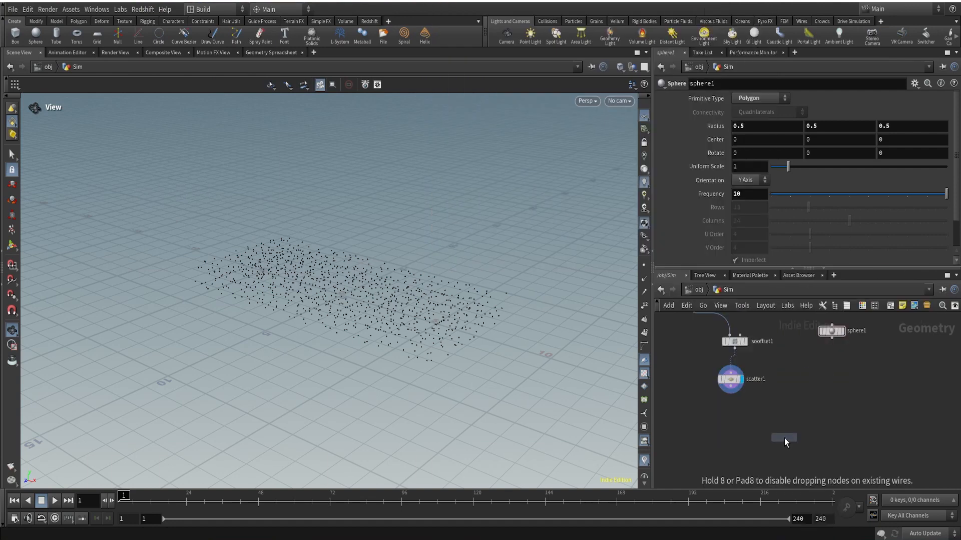
{"action": "left_click", "coordinate": [784, 438]}
{"action": "left_click_drag", "start_coordinate": [778, 429], "coordinate": [739, 396]}
{"action": "left_click", "coordinate": [796, 440]}
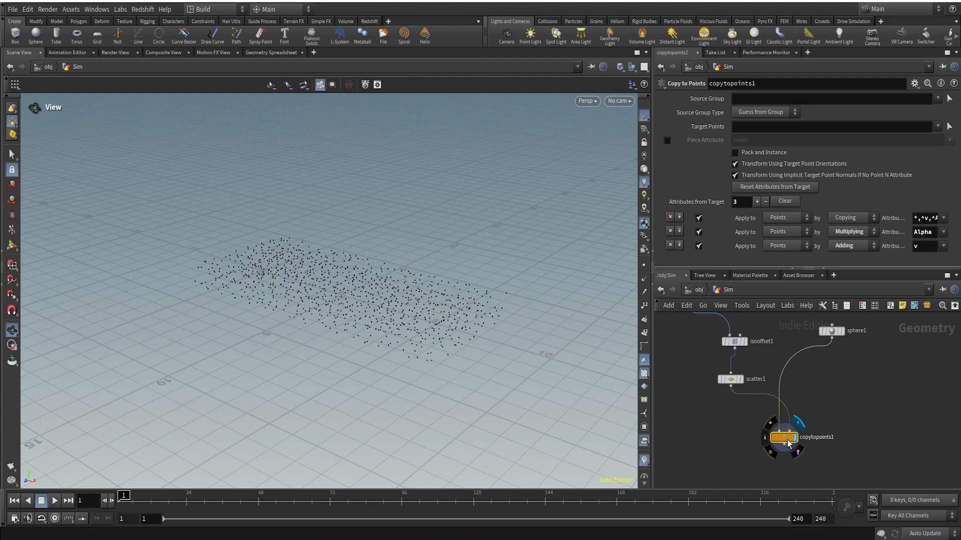
{"action": "key", "text": "l"}
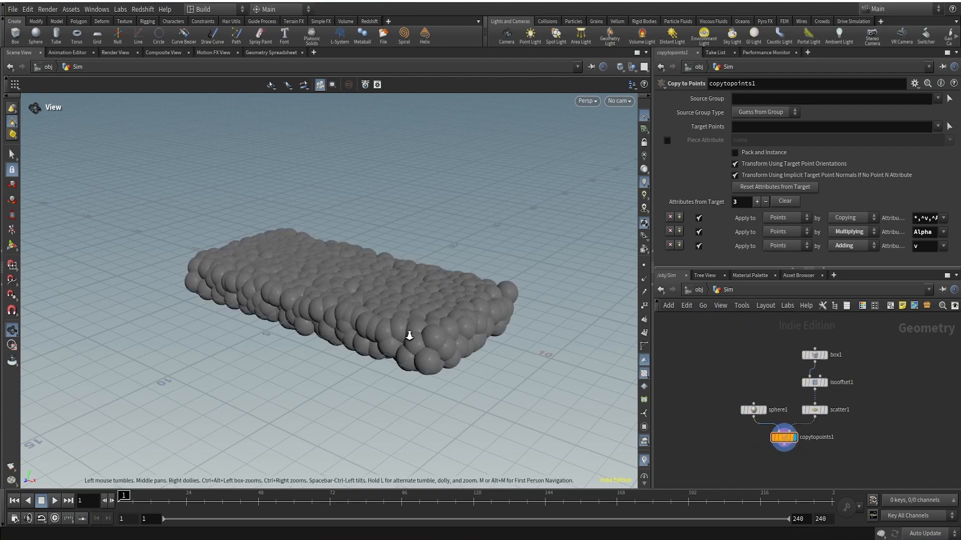
Set the source sphere's uniform scale to .25 to shrink the copied spheres.
{"action": "scroll", "coordinate": [364, 342], "scroll_direction": "up", "scroll_amount": 5}
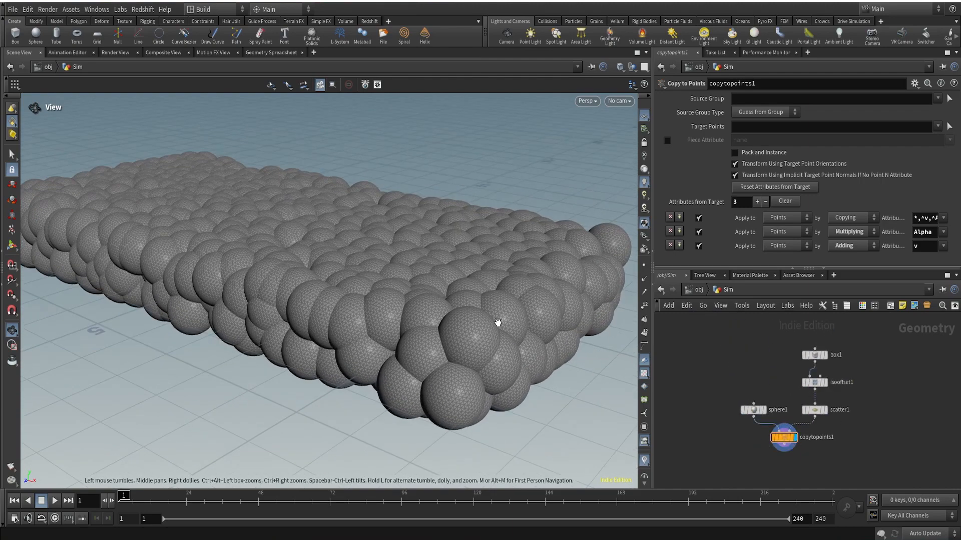
{"action": "scroll", "coordinate": [766, 404], "scroll_direction": "up", "scroll_amount": 3}
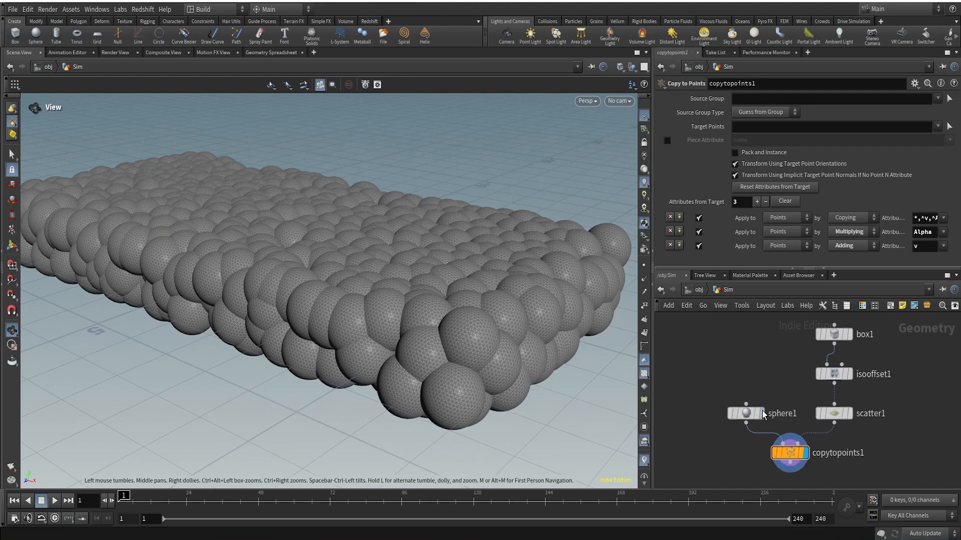
{"action": "left_click", "coordinate": [743, 414]}
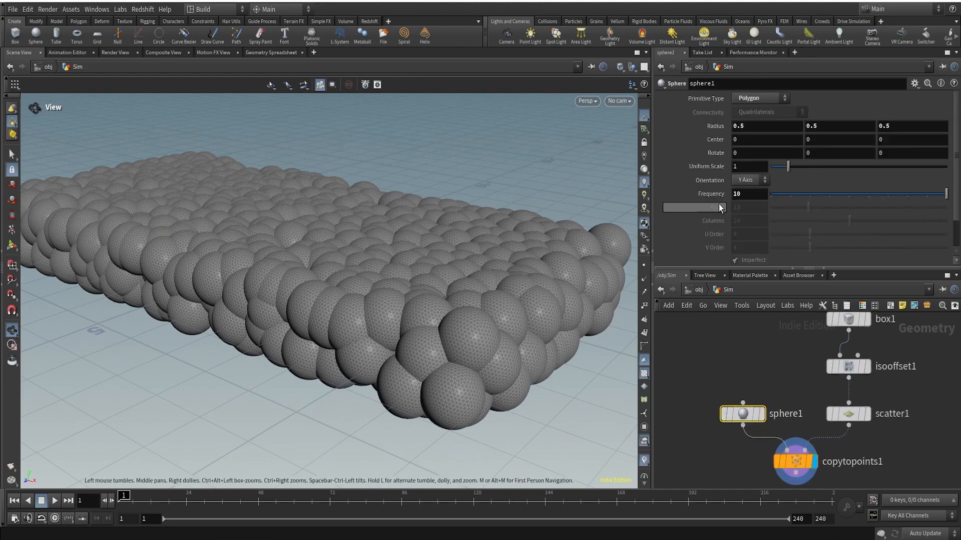
{"action": "double_click", "coordinate": [754, 166]}
{"action": "type", "text": ".25"}
{"action": "key", "text": "Return"}
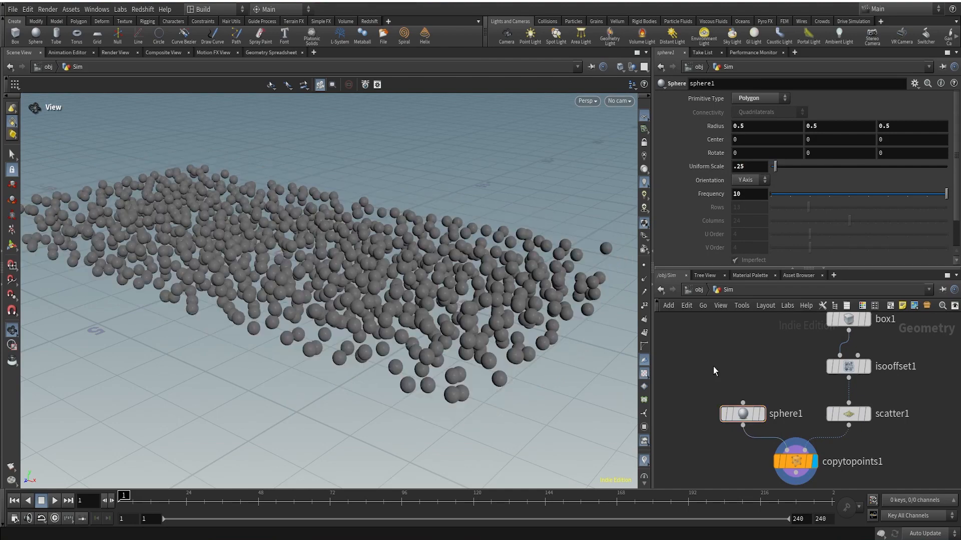
Insert a Pack node between the sphere and the Copy to Points node and align it under the sphere.
{"action": "left_click_drag", "start_coordinate": [453, 299], "coordinate": [435, 378]}
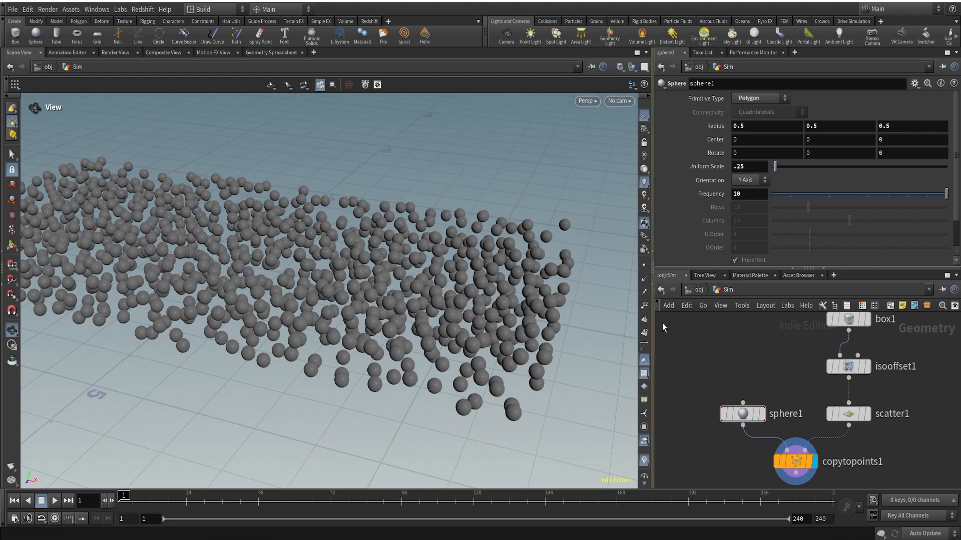
{"action": "scroll", "coordinate": [780, 400], "scroll_direction": "down", "scroll_amount": 4}
{"action": "middle_click_drag", "start_coordinate": [875, 445], "coordinate": [816, 350]}
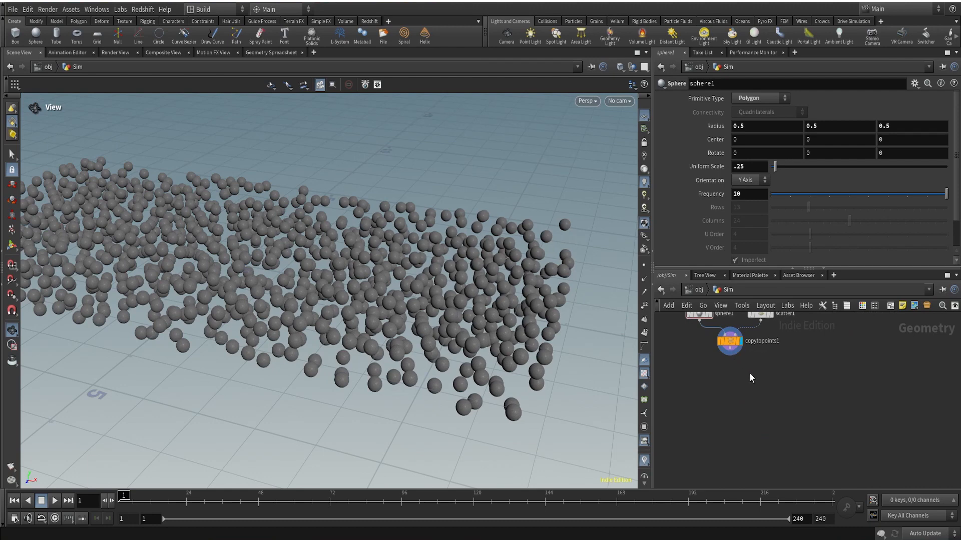
{"action": "scroll", "coordinate": [765, 400], "scroll_direction": "up", "scroll_amount": 4}
{"action": "left_click", "coordinate": [774, 386]}
{"action": "middle_click_drag", "start_coordinate": [774, 385], "coordinate": [809, 437]}
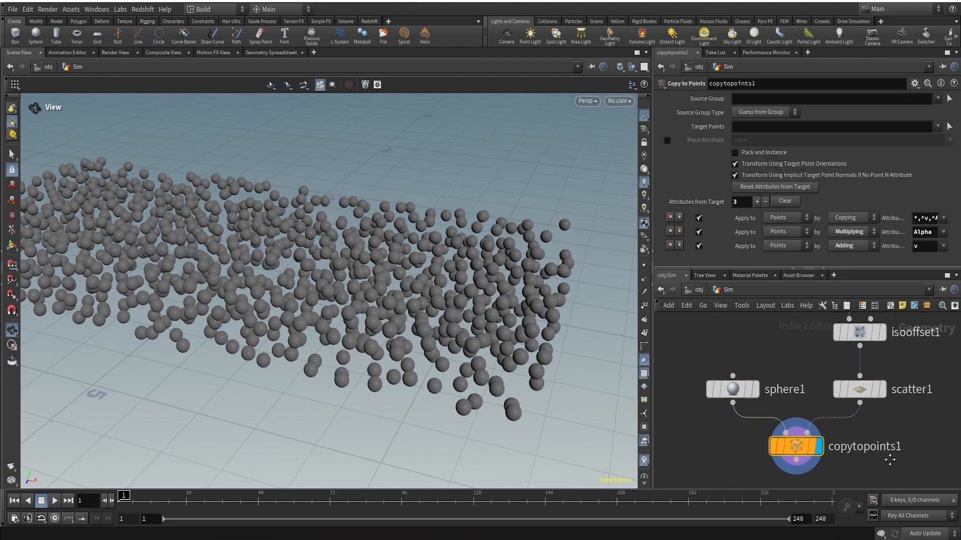
{"action": "left_click_drag", "start_coordinate": [733, 390], "coordinate": [710, 328]}
{"action": "key", "text": "Tab"}
{"action": "type", "text": "pack"}
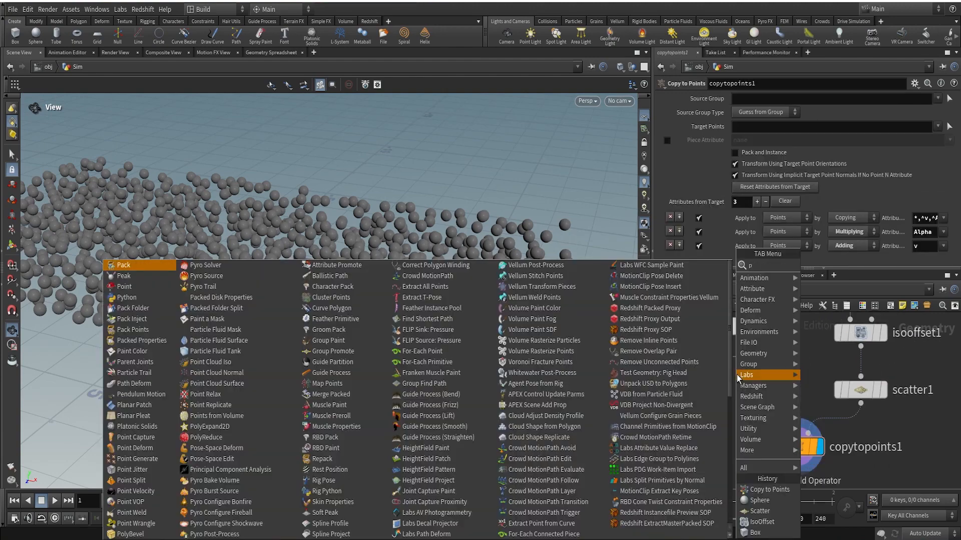
{"action": "key", "text": "Return"}
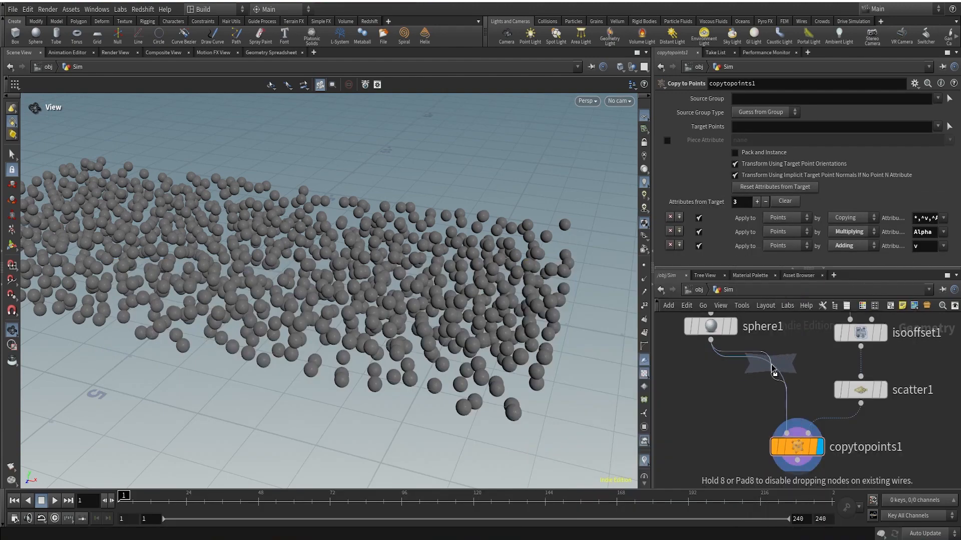
{"action": "left_click", "coordinate": [760, 387]}
{"action": "left_click_drag", "start_coordinate": [765, 389], "coordinate": [719, 390]}
{"action": "scroll", "coordinate": [884, 451], "scroll_direction": "down", "scroll_amount": 3}
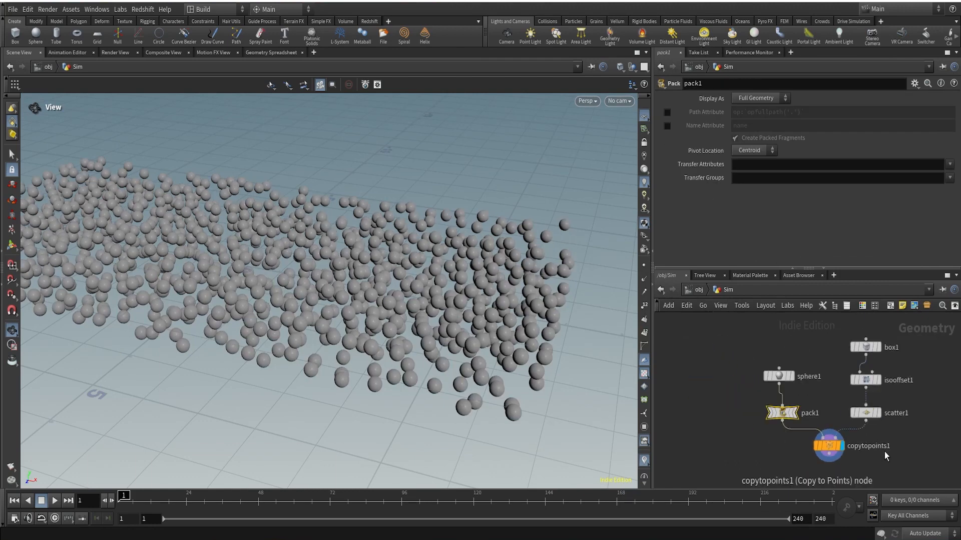
Check the geometry information of the Copy to Points node.
{"action": "middle_click_drag", "start_coordinate": [884, 451], "coordinate": [794, 404]}
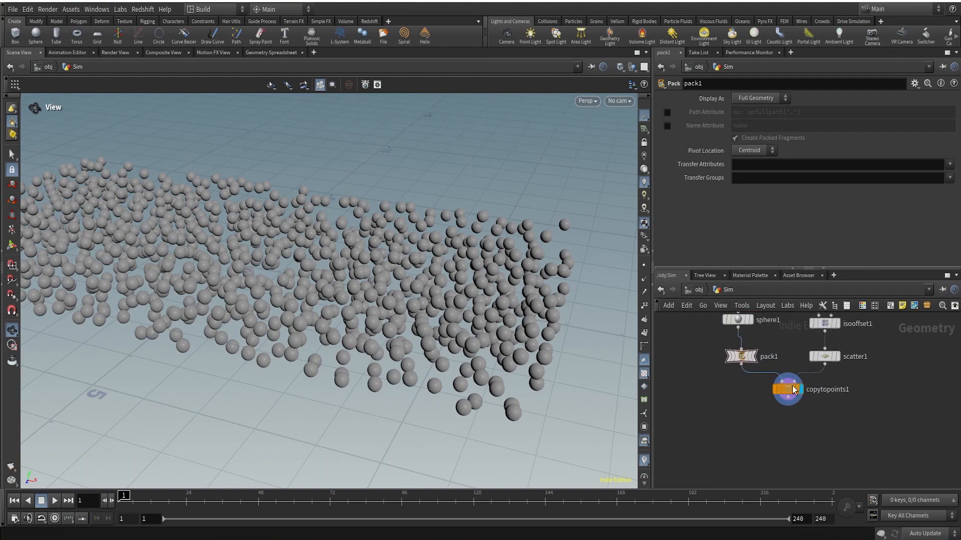
{"action": "left_click", "coordinate": [766, 389]}
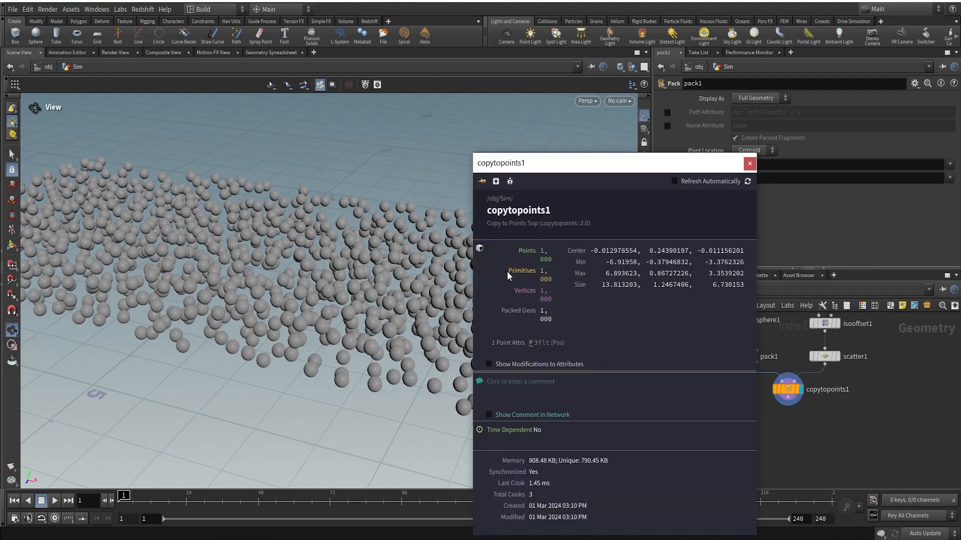
{"action": "left_click", "coordinate": [750, 164]}
Add a displayed RBD Configure node below Copy to Points, fed by the copied spheres.
{"action": "middle_click_drag", "start_coordinate": [832, 447], "coordinate": [775, 371]}
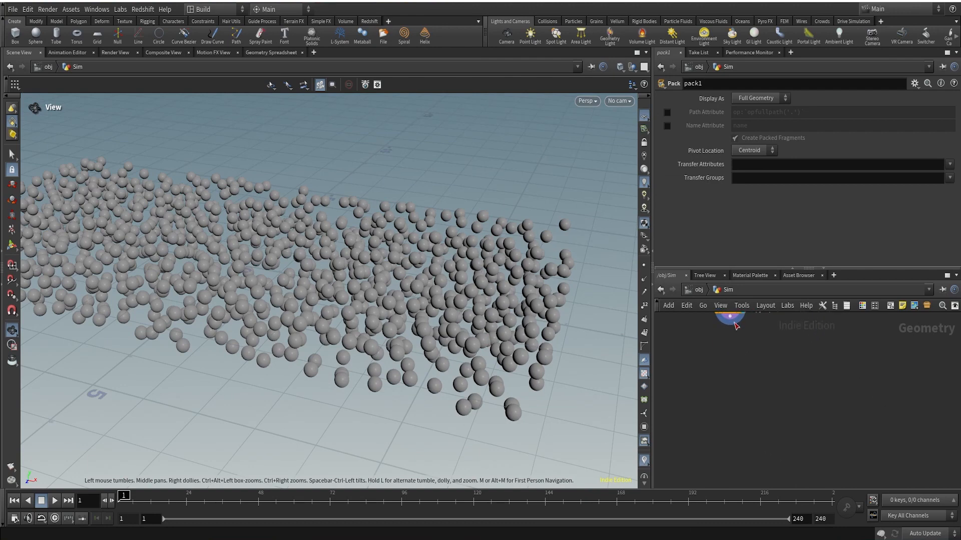
{"action": "left_click_drag", "start_coordinate": [735, 326], "coordinate": [776, 385]}
{"action": "key", "text": "Tab"}
{"action": "type", "text": "rbd"}
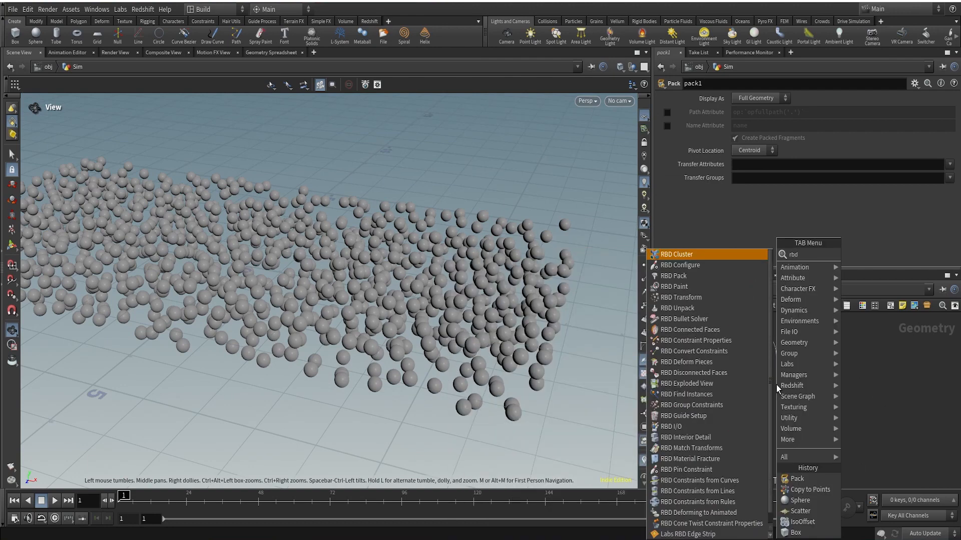
{"action": "type", "text": "co"}
{"action": "left_click", "coordinate": [886, 254]}
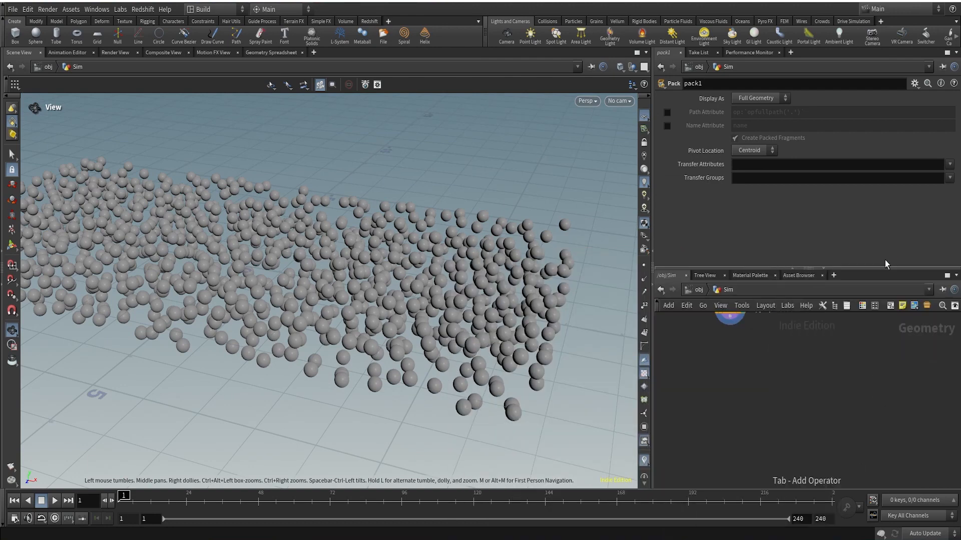
{"action": "left_click", "coordinate": [795, 393]}
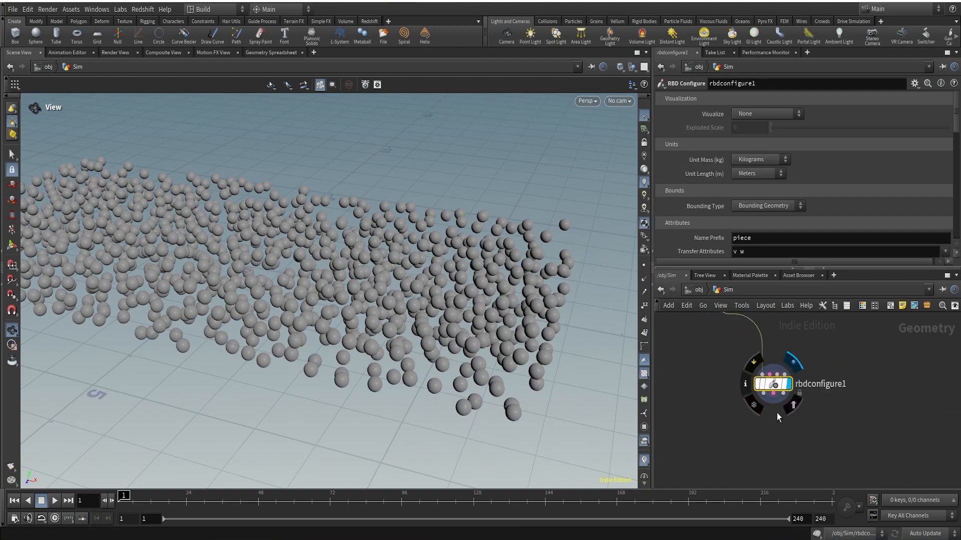
Add an RBD Bullet Solver below RBD Configure, wire the three configure outputs into it, and display the solver.
{"action": "key", "text": "Tab"}
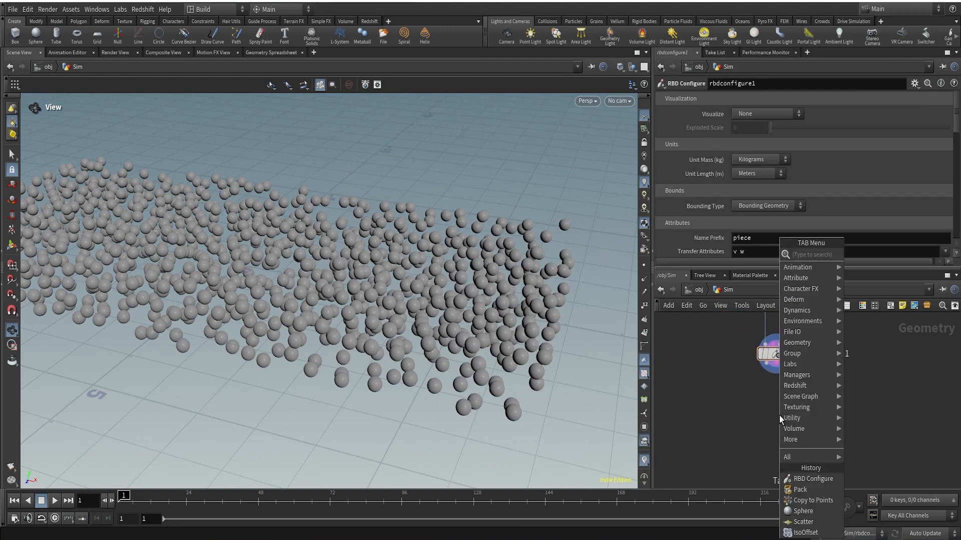
{"action": "type", "text": "rbdsol"}
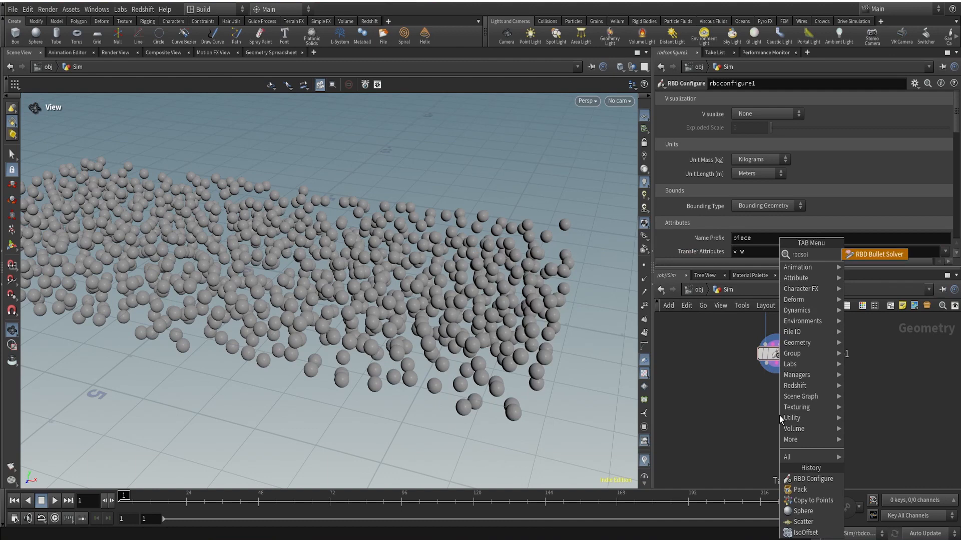
{"action": "key", "text": "Return"}
{"action": "left_click", "coordinate": [774, 424]}
{"action": "left_click", "coordinate": [767, 374]}
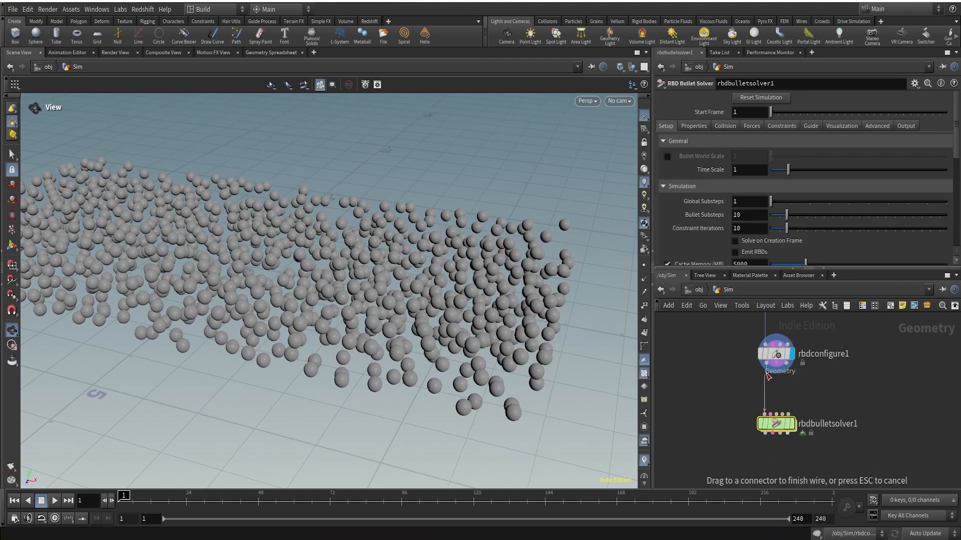
{"action": "mouse_move", "coordinate": [766, 374]}
{"action": "left_mouse_down"}
{"action": "mouse_move", "coordinate": [771, 413]}
{"action": "mouse_move", "coordinate": [785, 367]}
{"action": "left_mouse_up"}
{"action": "scroll", "coordinate": [773, 428], "scroll_direction": "up", "scroll_amount": 2}
{"action": "mouse_move", "coordinate": [771, 431]}
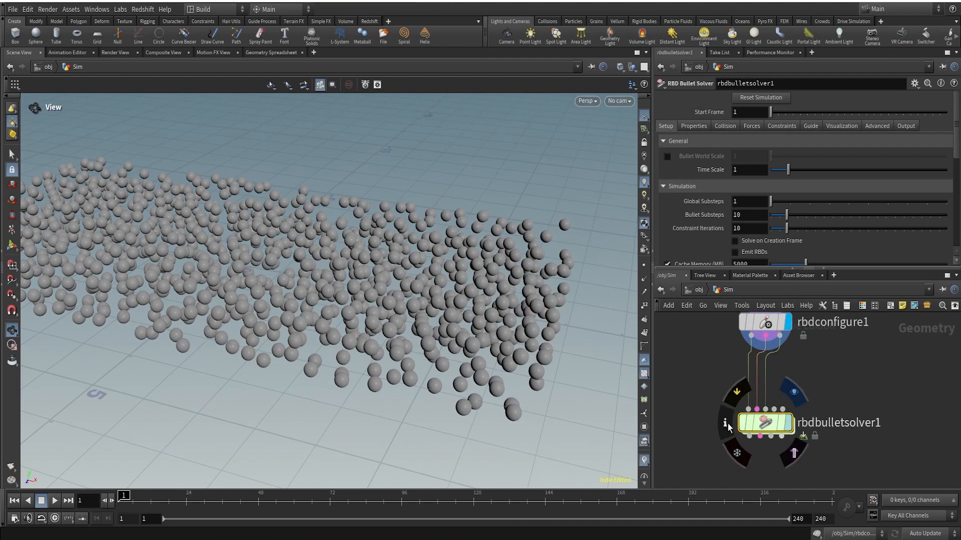
Raise the source box by setting its Y center to 0.51.
{"action": "left_click_drag", "start_coordinate": [280, 334], "coordinate": [444, 333]}
{"action": "scroll", "coordinate": [879, 407], "scroll_direction": "down", "scroll_amount": 5}
{"action": "middle_click_drag", "start_coordinate": [884, 345], "coordinate": [888, 446]}
{"action": "scroll", "coordinate": [845, 368], "scroll_direction": "up", "scroll_amount": 3}
{"action": "left_click", "coordinate": [844, 367]}
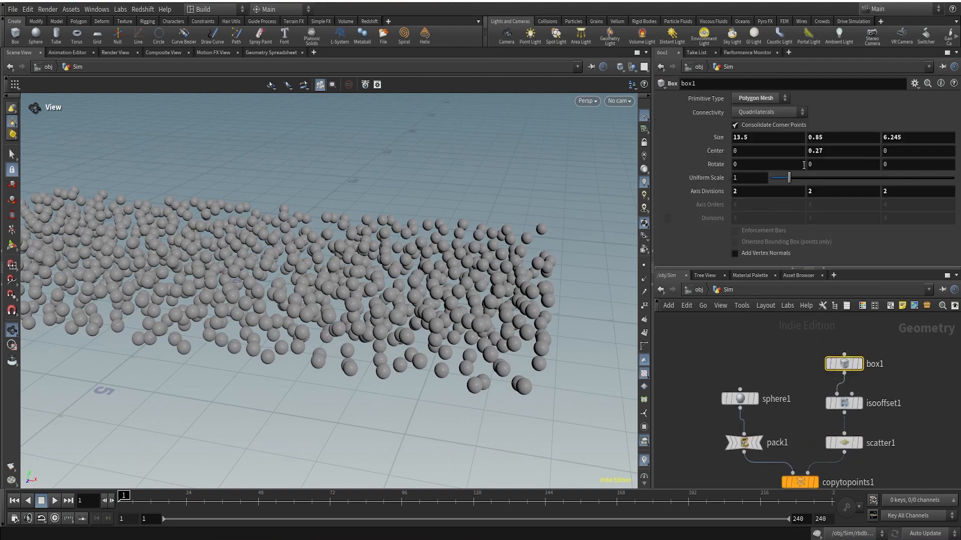
{"action": "middle_click_drag", "start_coordinate": [844, 150], "coordinate": [11, 162]}
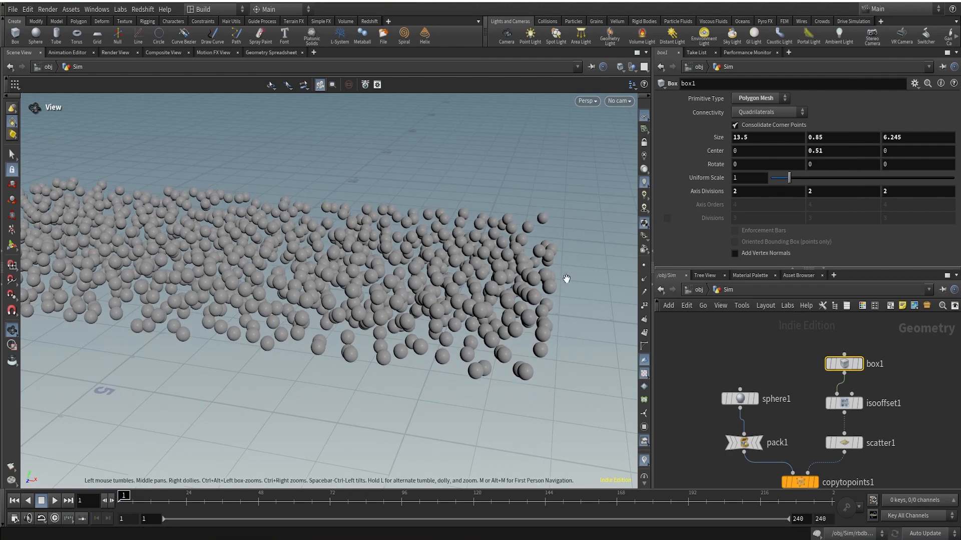
Set the RBD Bullet Solver's ground collision type to Ground Plane.
{"action": "scroll", "coordinate": [911, 404], "scroll_direction": "down", "scroll_amount": 4}
{"action": "middle_click_drag", "start_coordinate": [927, 432], "coordinate": [888, 334]}
{"action": "scroll", "coordinate": [858, 417], "scroll_direction": "up", "scroll_amount": 4}
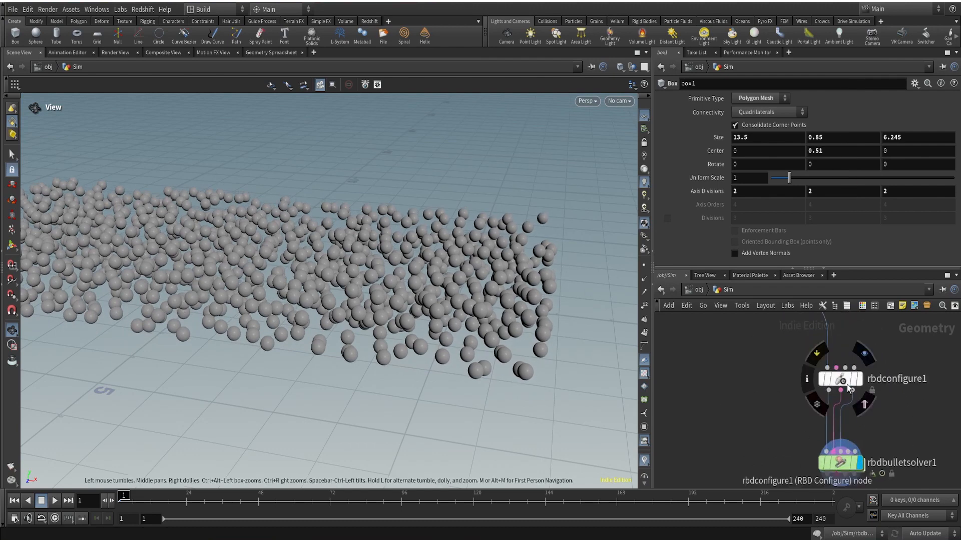
{"action": "left_click", "coordinate": [841, 463]}
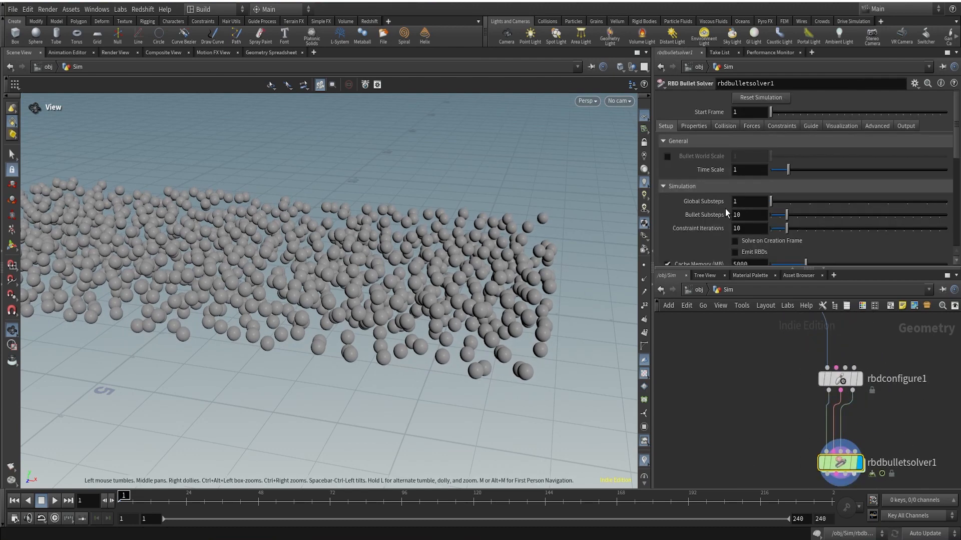
{"action": "scroll", "coordinate": [723, 212], "scroll_direction": "down", "scroll_amount": 3}
{"action": "scroll", "coordinate": [719, 218], "scroll_direction": "up", "scroll_amount": 3}
{"action": "left_click", "coordinate": [723, 125]}
{"action": "scroll", "coordinate": [691, 248], "scroll_direction": "down", "scroll_amount": 1}
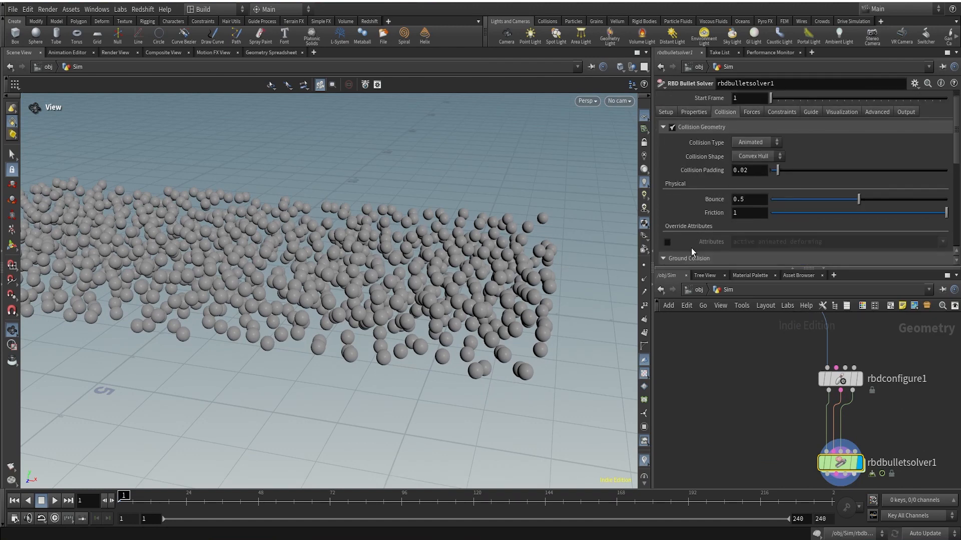
{"action": "scroll", "coordinate": [690, 246], "scroll_direction": "down", "scroll_amount": 2}
{"action": "scroll", "coordinate": [737, 220], "scroll_direction": "up", "scroll_amount": 1}
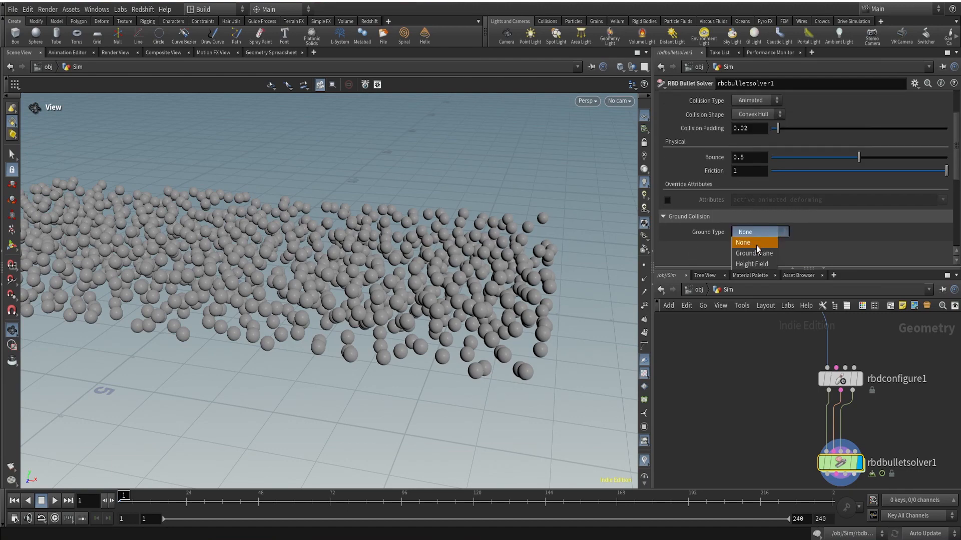
{"action": "left_click", "coordinate": [755, 245]}
Set the source box's Y center to 0.8 to lift the spheres above the ground plane.
{"action": "left_click_drag", "start_coordinate": [427, 315], "coordinate": [442, 278]}
{"action": "scroll", "coordinate": [930, 381], "scroll_direction": "down", "scroll_amount": 2}
{"action": "middle_click_drag", "start_coordinate": [861, 251], "coordinate": [832, 371]}
{"action": "scroll", "coordinate": [832, 370], "scroll_direction": "up", "scroll_amount": 3}
{"action": "left_click", "coordinate": [832, 370]}
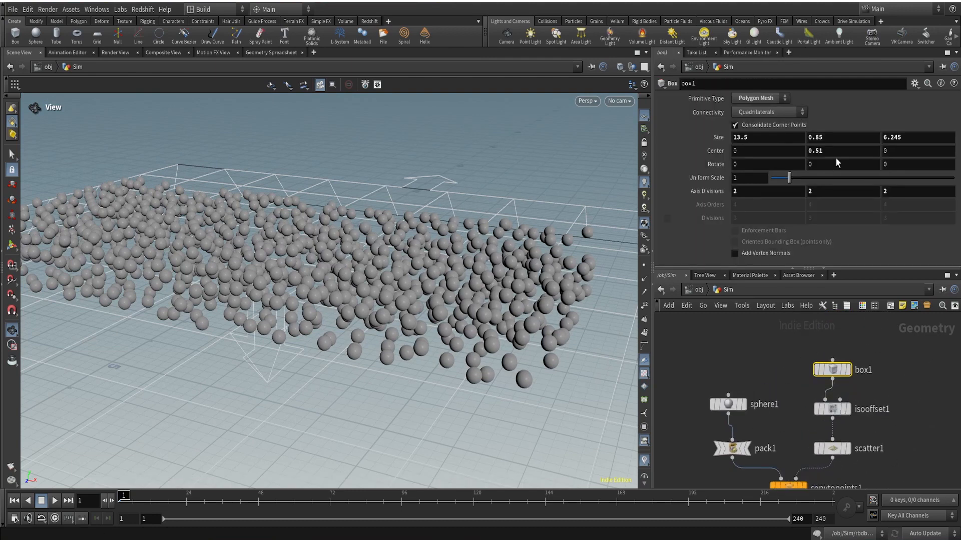
{"action": "middle_click_drag", "start_coordinate": [840, 151], "coordinate": [30, 172]}
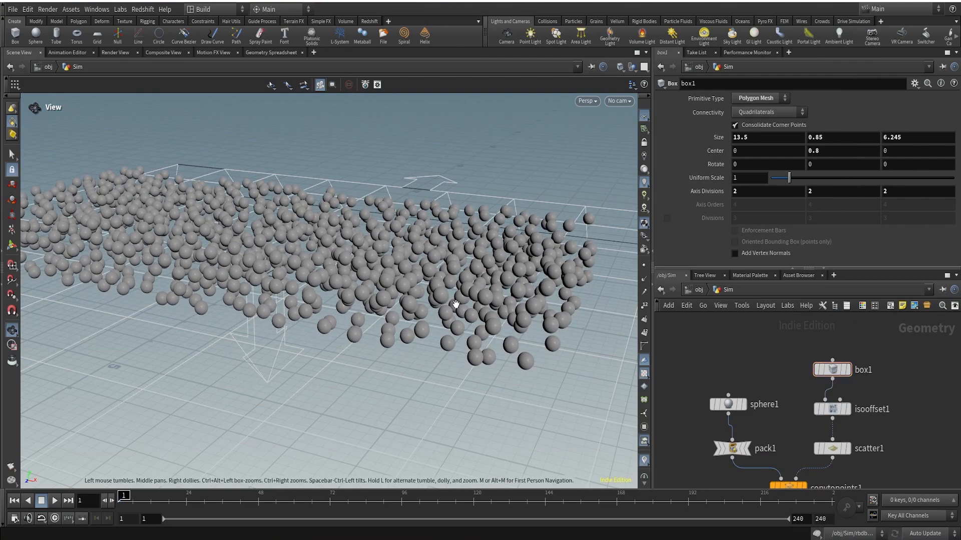
Play the rigid body simulation from frame 1 and stop it after about 21 frames.
{"action": "left_click_drag", "start_coordinate": [468, 300], "coordinate": [464, 331]}
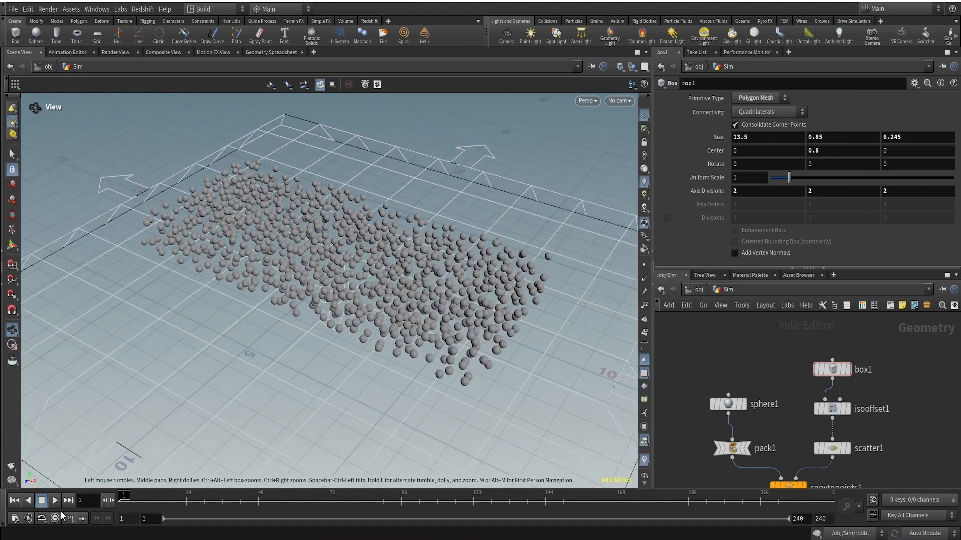
{"action": "left_click", "coordinate": [55, 501]}
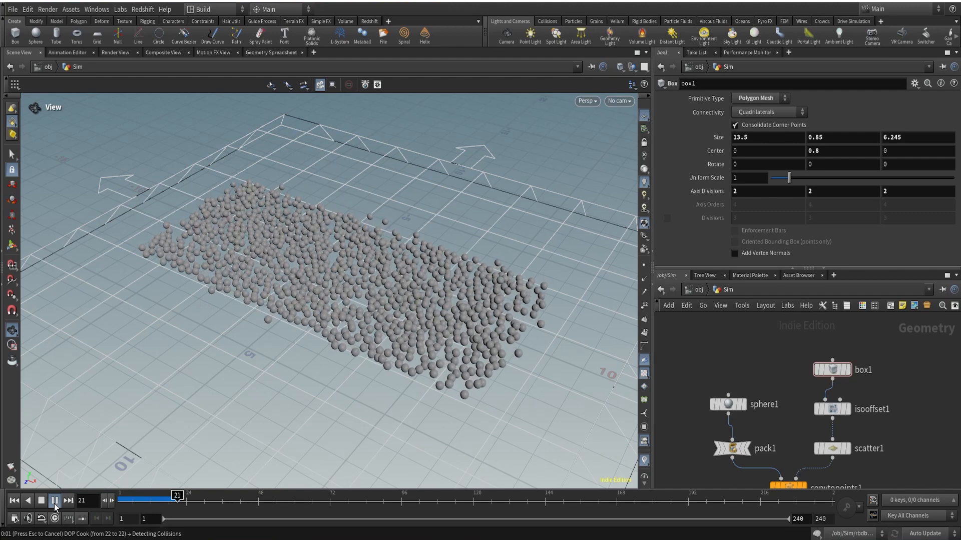
{"action": "left_click", "coordinate": [54, 503]}
Scrub through the cached simulation frames and examine the falling spheres from several angles, ending at frame 1.
{"action": "left_click_drag", "start_coordinate": [126, 498], "coordinate": [170, 497]}
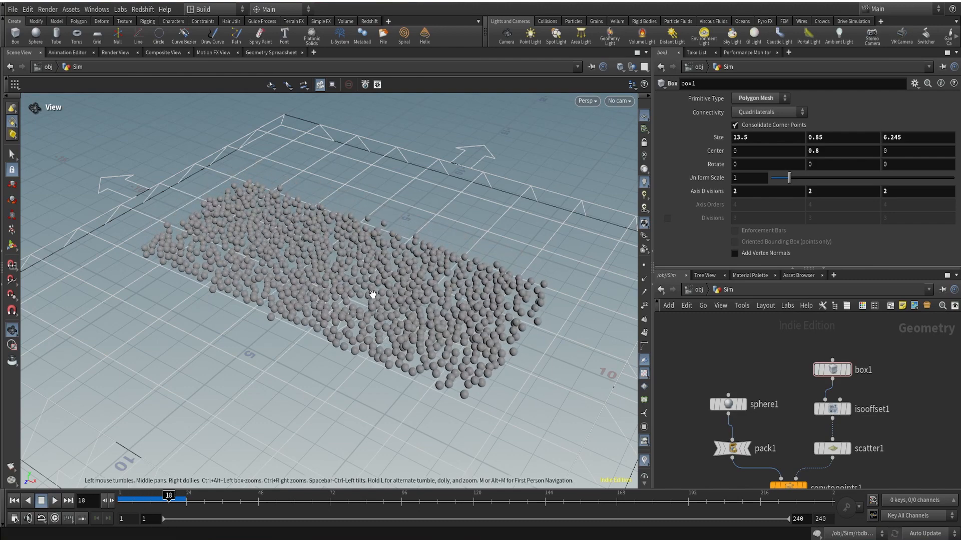
{"action": "left_click_drag", "start_coordinate": [373, 293], "coordinate": [315, 218]}
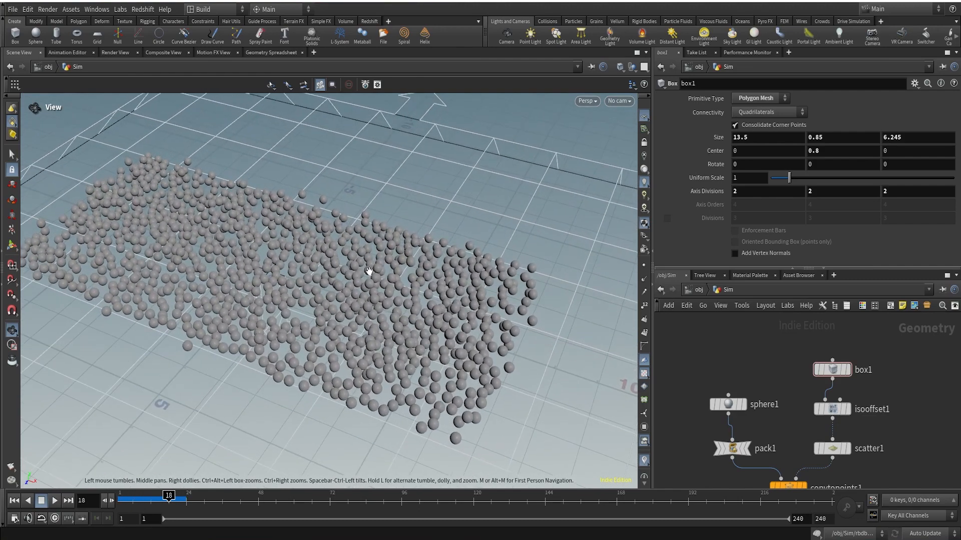
{"action": "left_click_drag", "start_coordinate": [369, 271], "coordinate": [283, 364]}
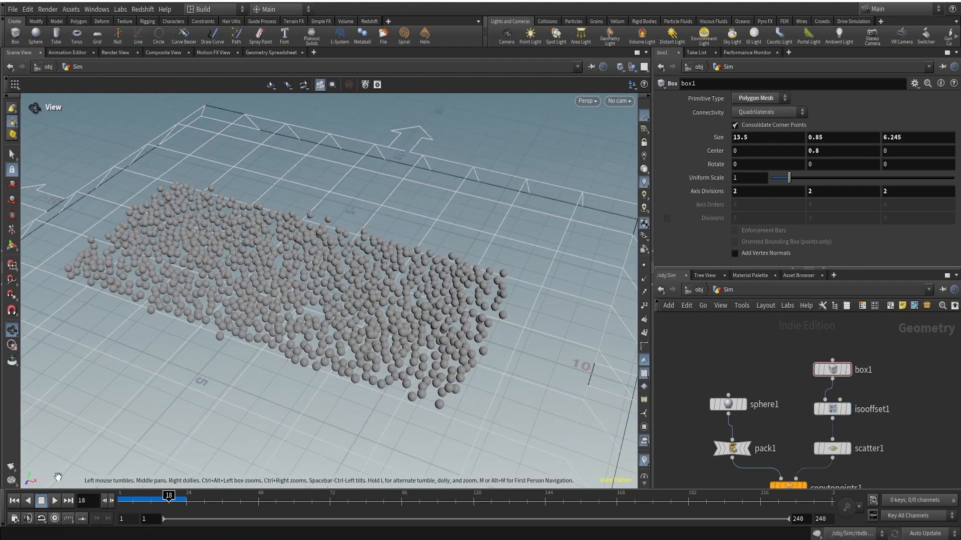
{"action": "left_click", "coordinate": [19, 503]}
{"action": "left_click_drag", "start_coordinate": [134, 499], "coordinate": [183, 497]}
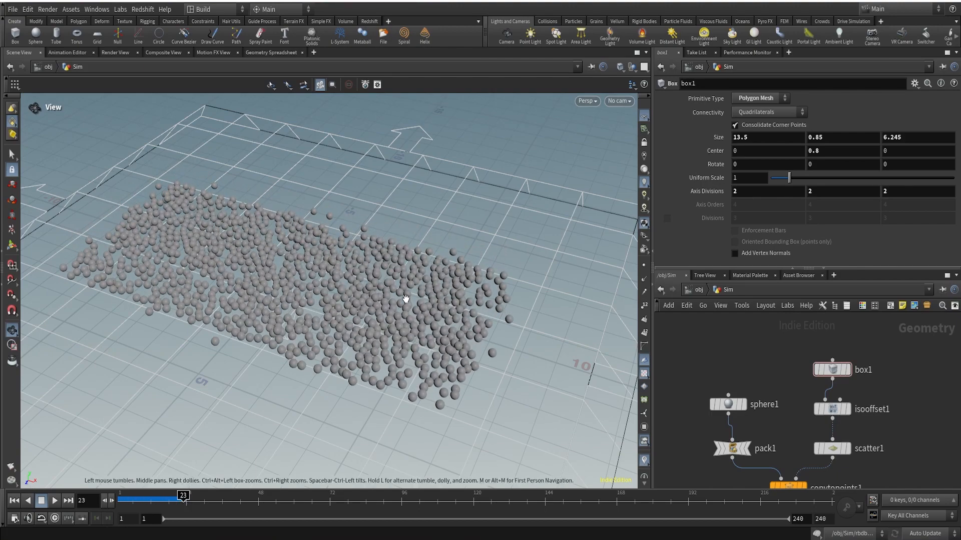
{"action": "left_click_drag", "start_coordinate": [406, 298], "coordinate": [421, 265]}
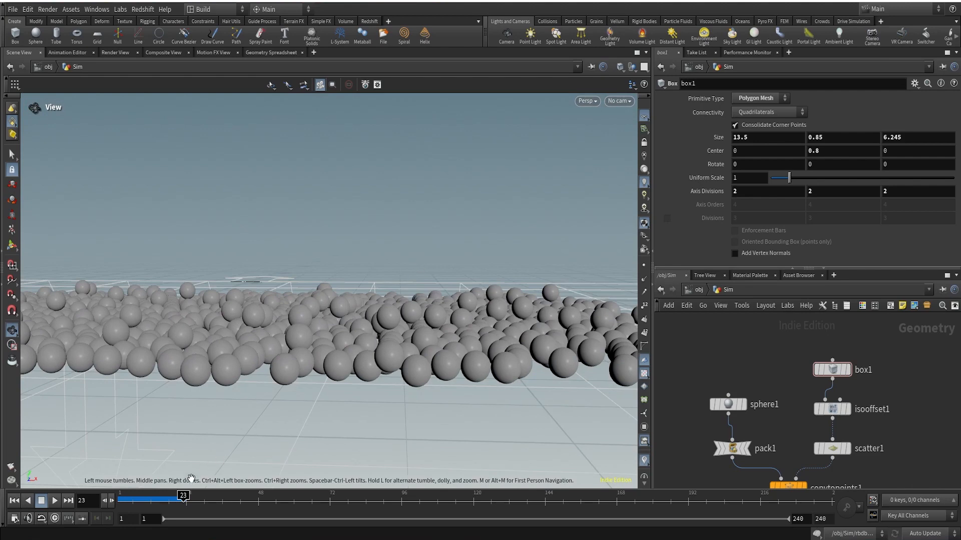
{"action": "mouse_move", "coordinate": [136, 497]}
{"action": "left_mouse_down"}
{"action": "mouse_move", "coordinate": [125, 497]}
{"action": "mouse_move", "coordinate": [153, 495]}
{"action": "mouse_move", "coordinate": [120, 496]}
{"action": "left_mouse_up"}
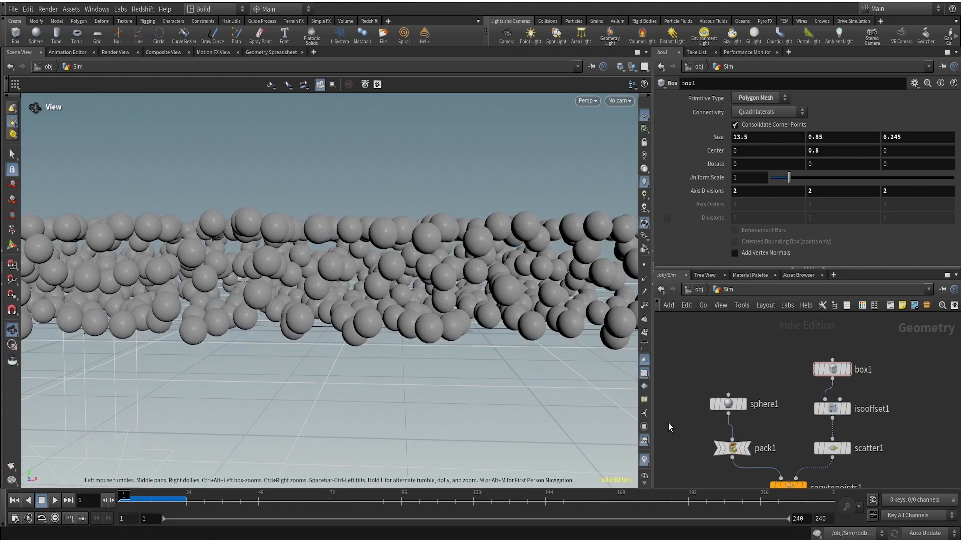
{"action": "left_click_drag", "start_coordinate": [301, 212], "coordinate": [424, 302]}
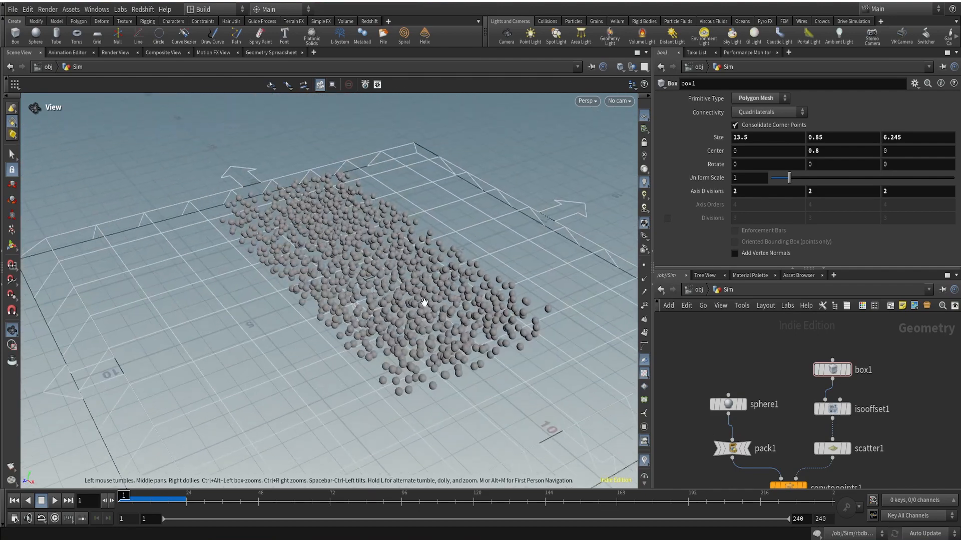
Select the Copy to Points node and display its output instead of the solver's.
{"action": "scroll", "coordinate": [800, 380], "scroll_direction": "down", "scroll_amount": 4}
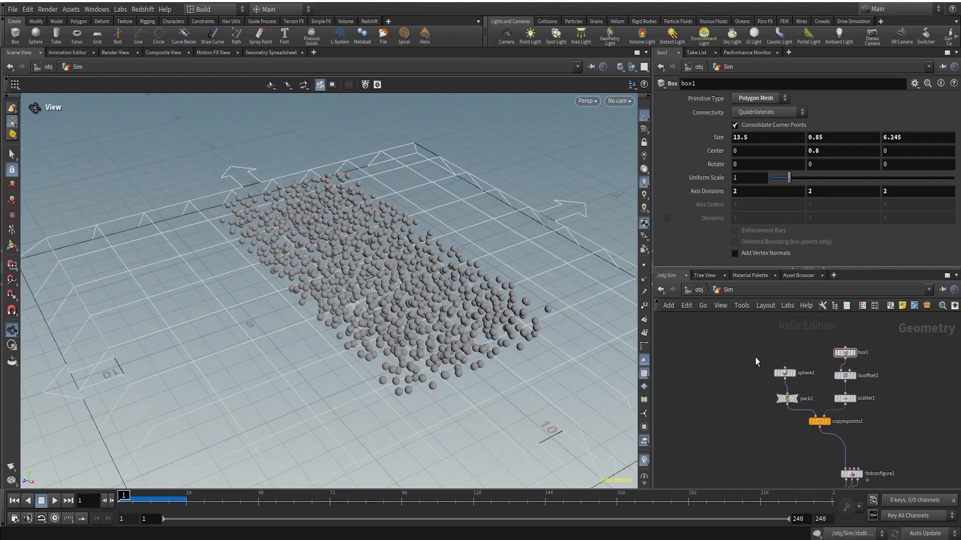
{"action": "scroll", "coordinate": [840, 434], "scroll_direction": "up", "scroll_amount": 3}
{"action": "left_click", "coordinate": [806, 415]}
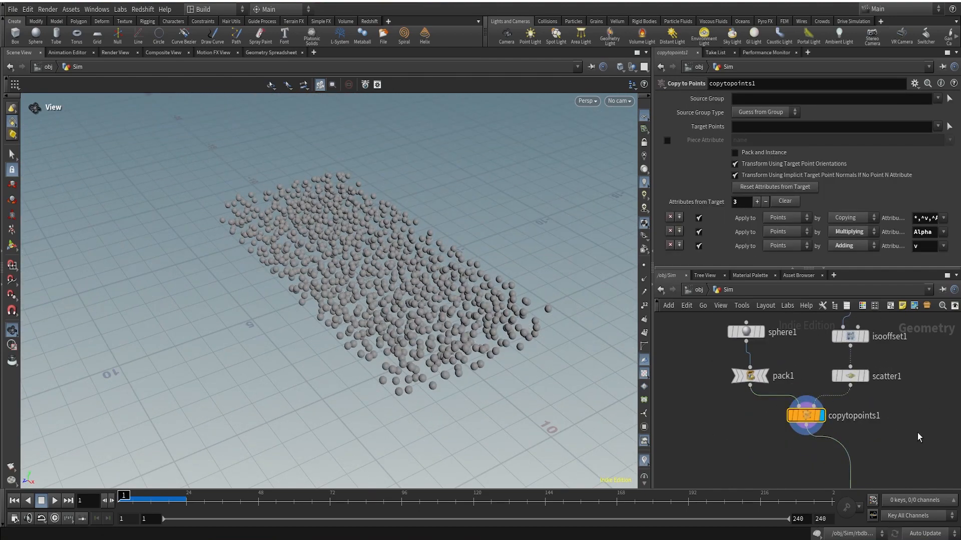
Add a File node in the empty area beside the sphere branch of the Sim network.
{"action": "scroll", "coordinate": [909, 440], "scroll_direction": "down", "scroll_amount": 3}
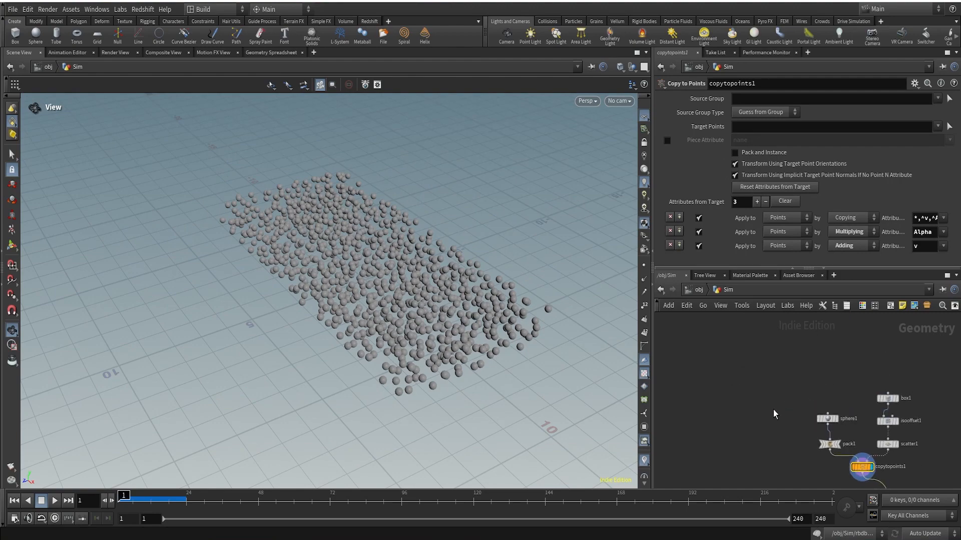
{"action": "key", "text": "Tab"}
{"action": "type", "text": "filec"}
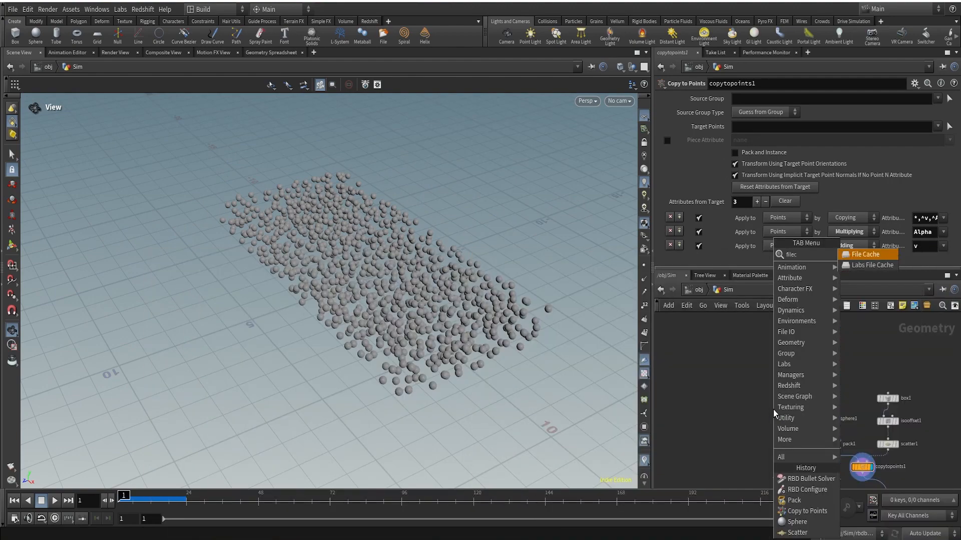
{"action": "key", "text": "BackSpace"}
{"action": "key", "text": "BackSpace"}
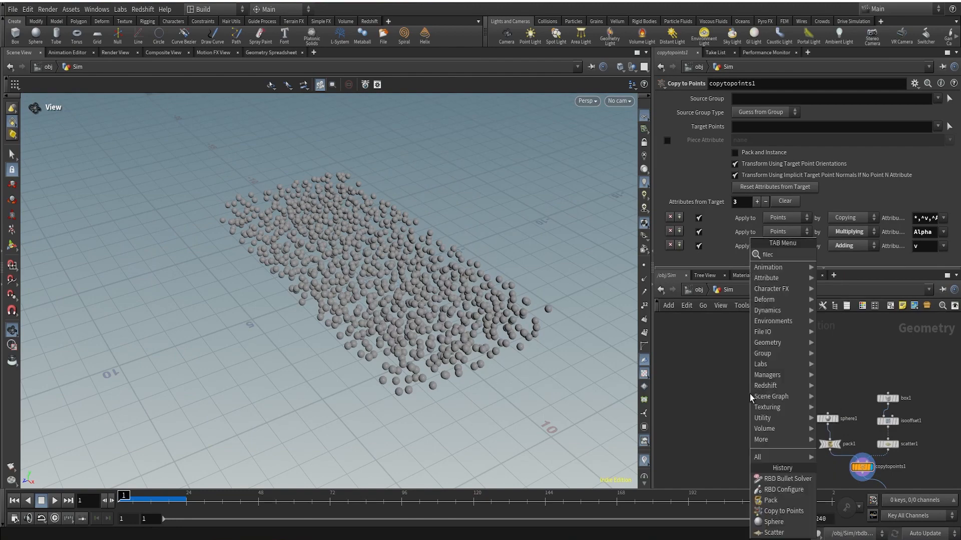
{"action": "key", "text": "Return"}
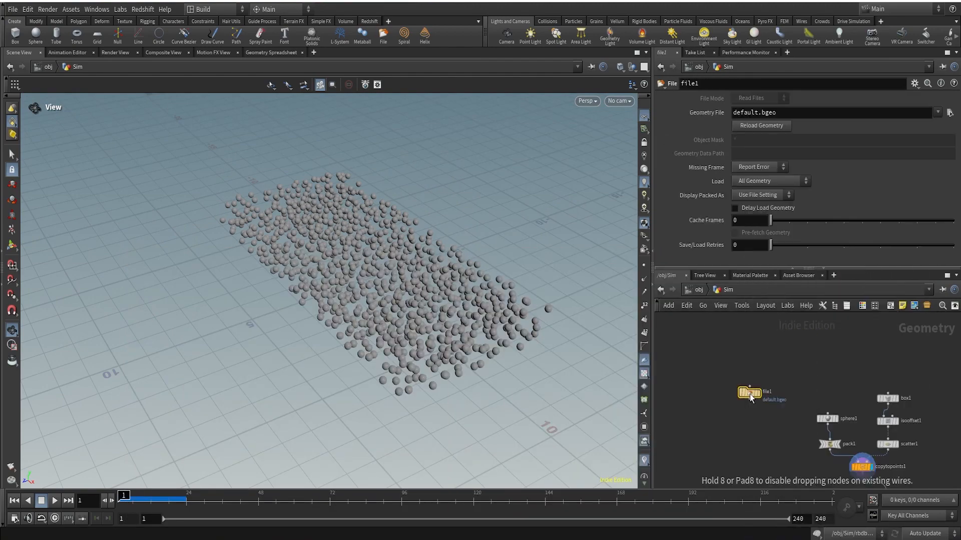
{"action": "left_click", "coordinate": [749, 394]}
Load "Insta like square.abc" from the $HIP folder into the File node and display its geometry in the viewport.
{"action": "left_click", "coordinate": [949, 113]}
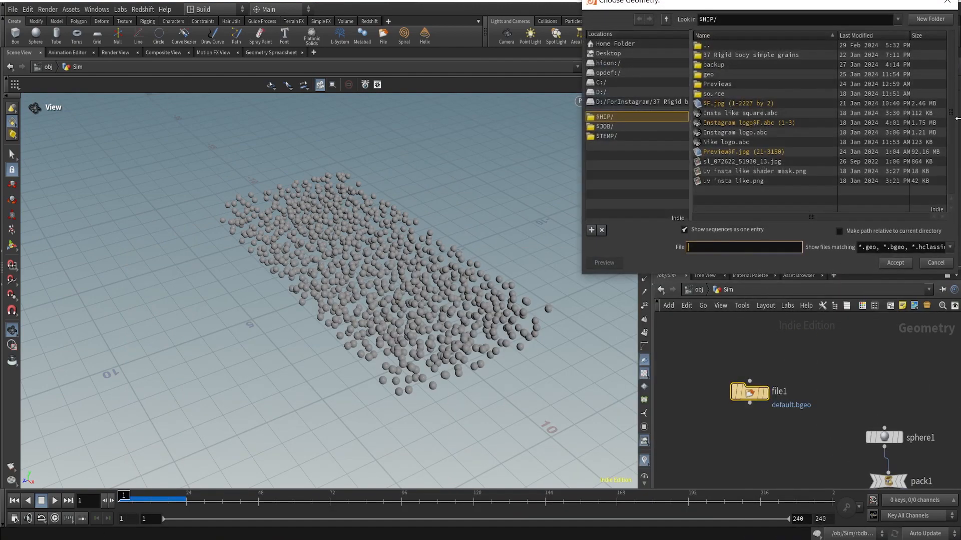
{"action": "left_click", "coordinate": [769, 114]}
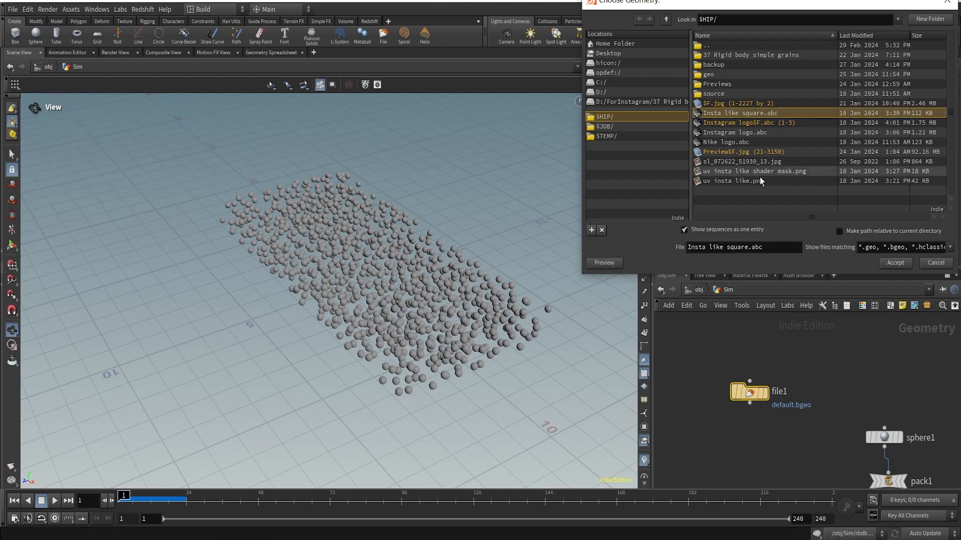
{"action": "left_click", "coordinate": [903, 265]}
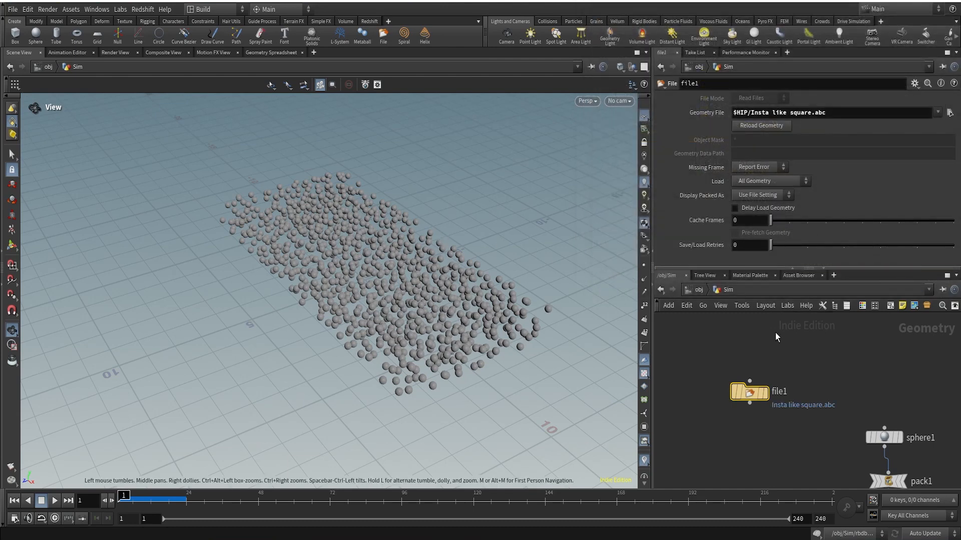
{"action": "middle_click_drag", "start_coordinate": [786, 435], "coordinate": [756, 386]}
{"action": "mouse_move", "coordinate": [715, 346]}
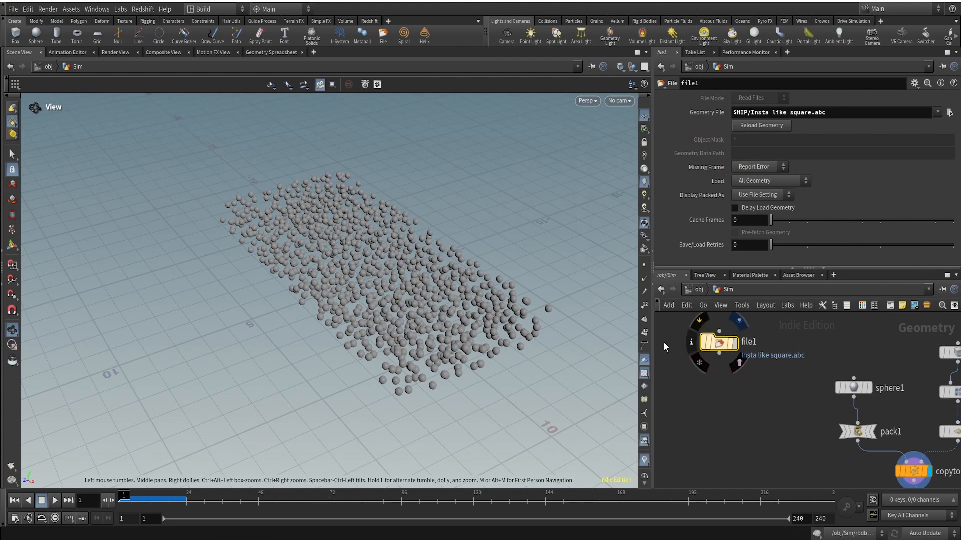
{"action": "right_click_drag", "start_coordinate": [405, 320], "coordinate": [374, 284]}
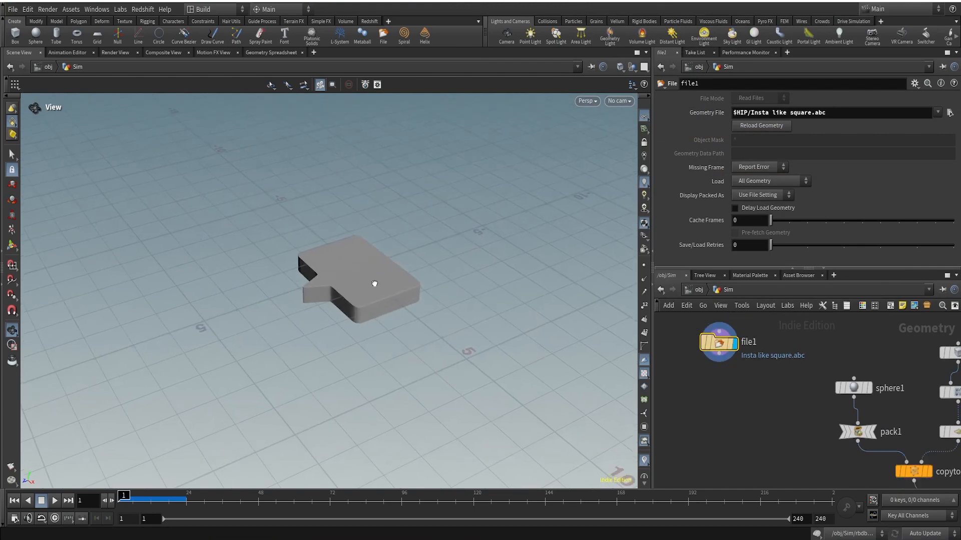
{"action": "left_click_drag", "start_coordinate": [374, 284], "coordinate": [473, 335]}
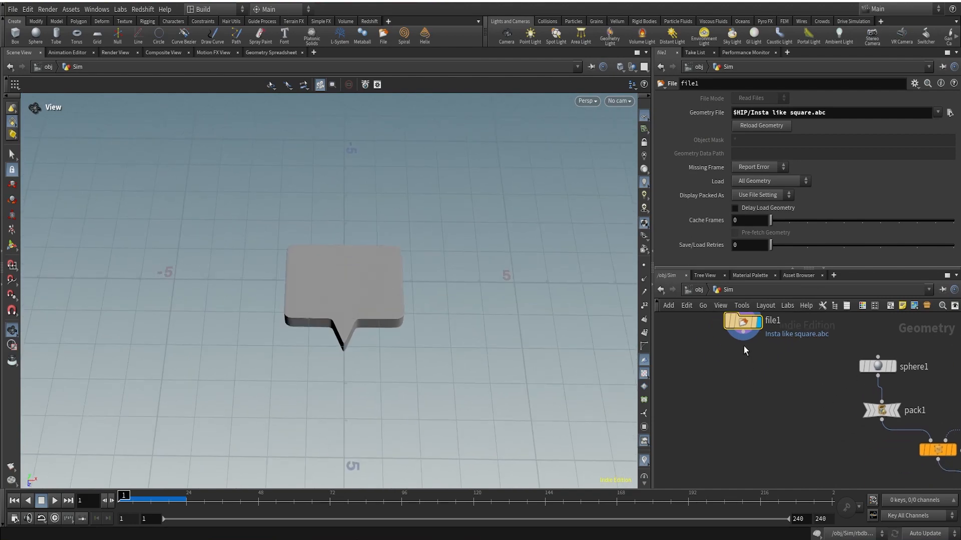
Append an Unpack node to the File node and display its output.
{"action": "key", "text": "Tab"}
{"action": "type", "text": "unp"}
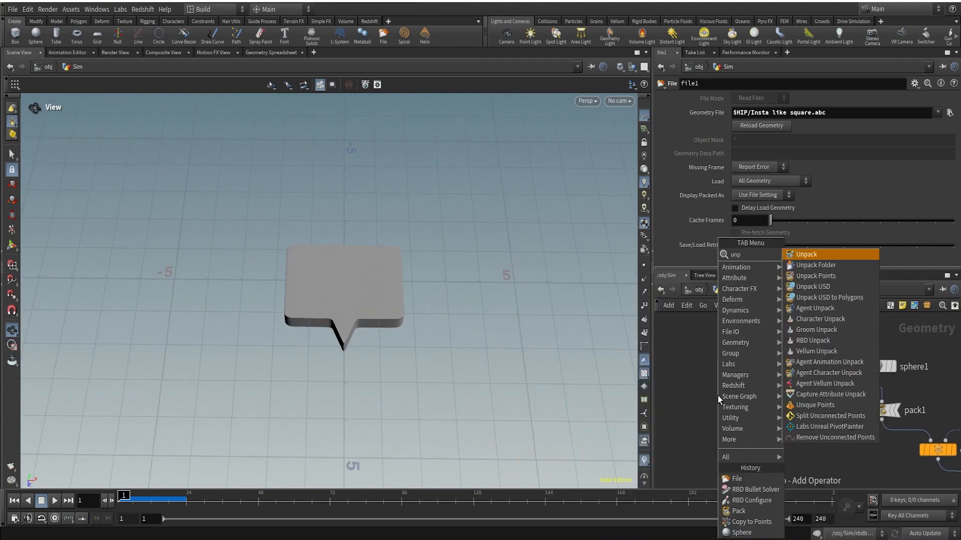
{"action": "key", "text": "Return"}
{"action": "left_click", "coordinate": [733, 396]}
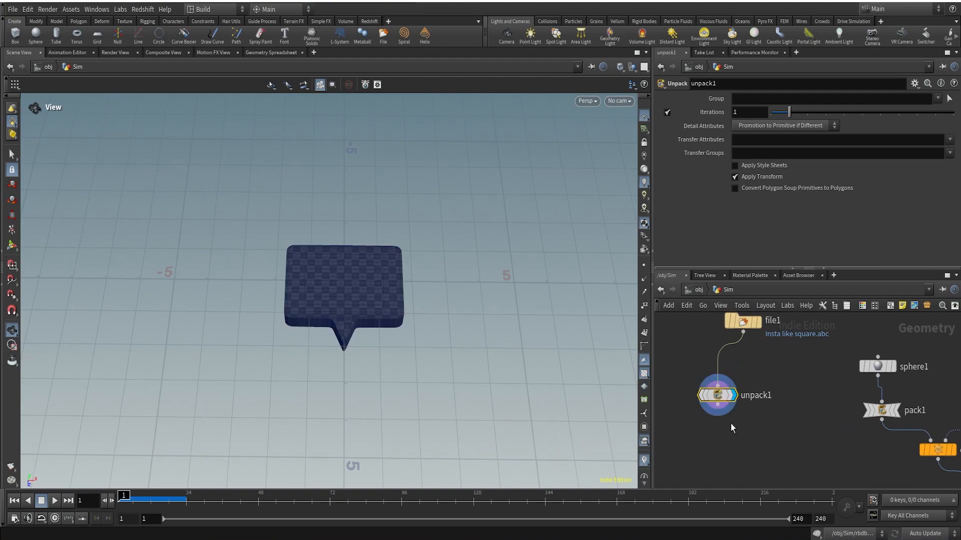
{"action": "left_click", "coordinate": [718, 408]}
{"action": "key", "text": "Tab"}
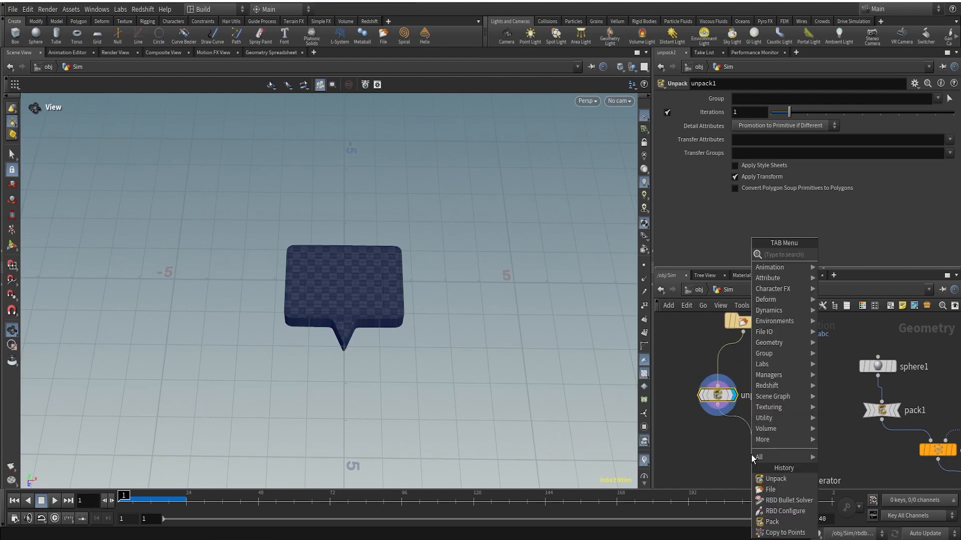
{"action": "type", "text": "con"}
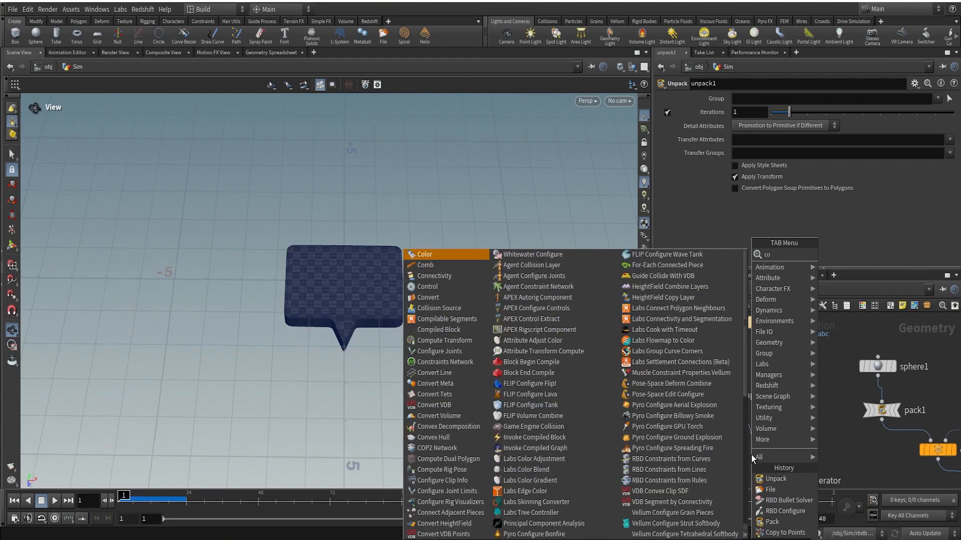
{"action": "key", "text": "Return"}
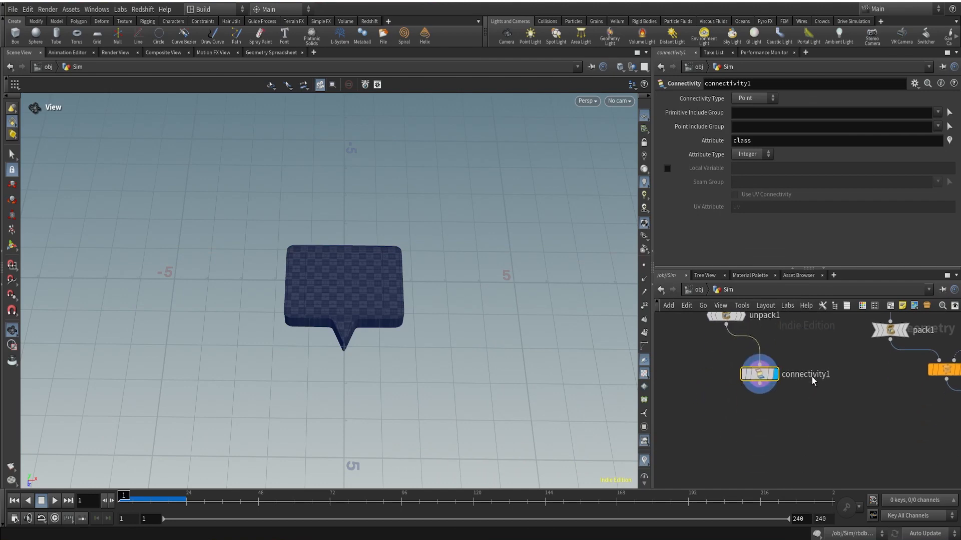
{"action": "key", "text": "Delete"}
Append a Convert node to the Unpack node's output and display it.
{"action": "left_click", "coordinate": [726, 324]}
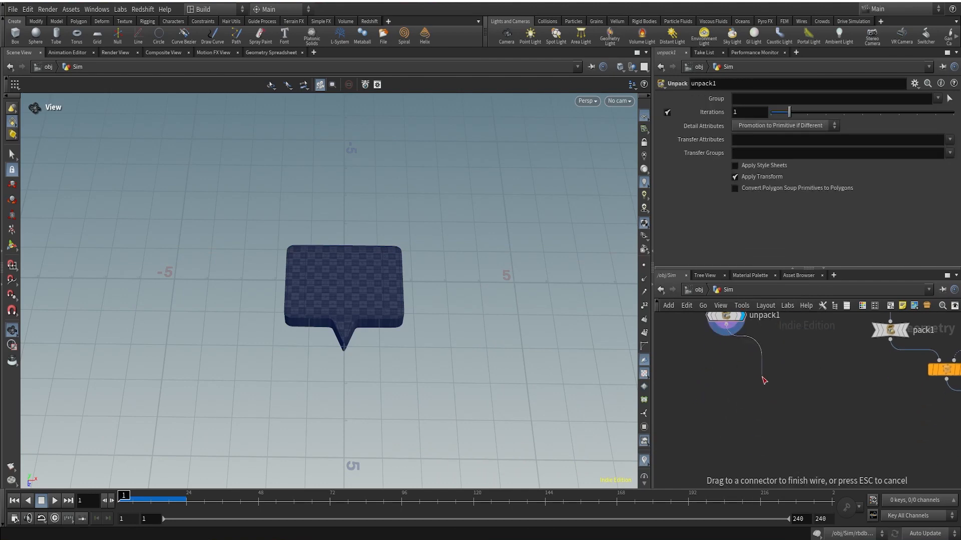
{"action": "key", "text": "Tab"}
{"action": "type", "text": "convert"}
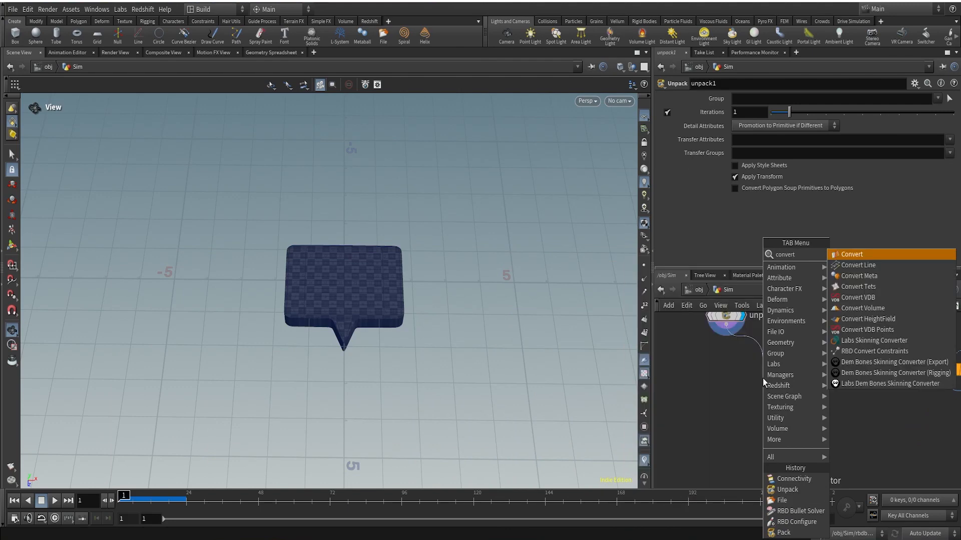
{"action": "key", "text": "Return"}
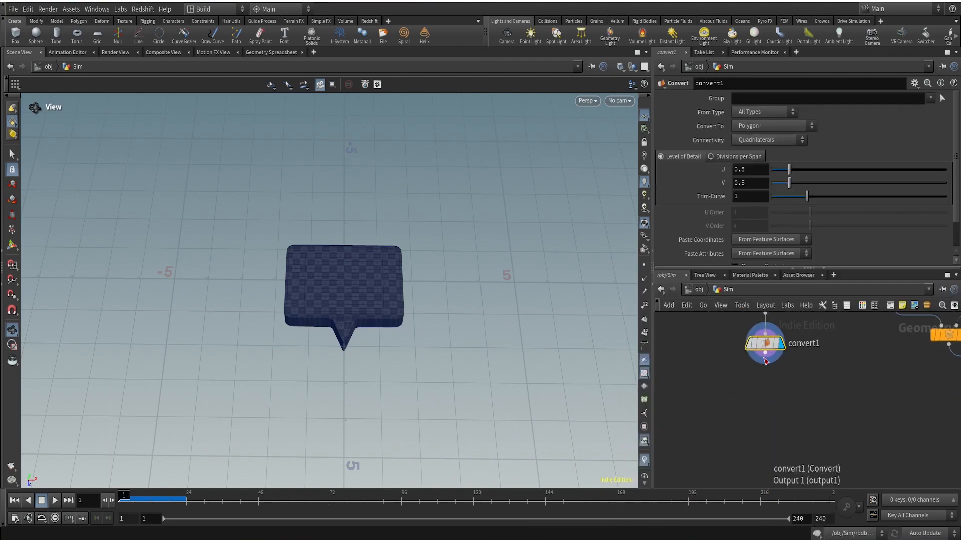
Append a Reverse node after the Convert node and display it to flip the shape's normals.
{"action": "left_click", "coordinate": [761, 365]}
{"action": "key", "text": "Tab"}
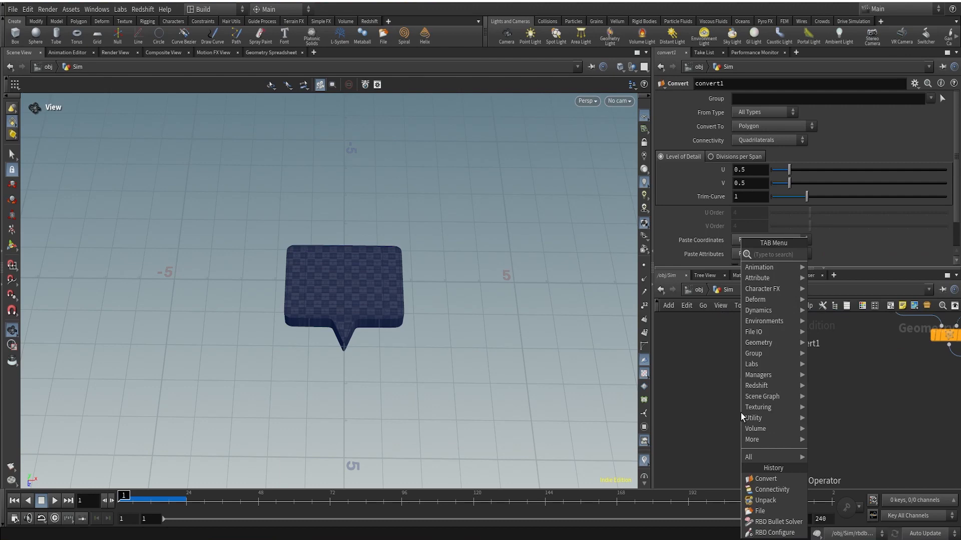
{"action": "type", "text": "rever"}
{"action": "key", "text": "Return"}
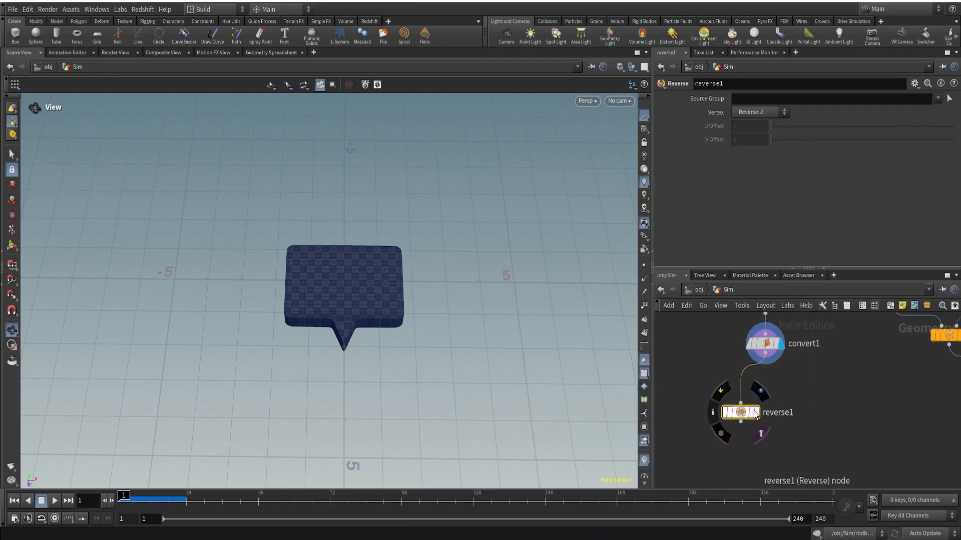
{"action": "left_click", "coordinate": [764, 380]}
Feed the Reverse node's output into Copy to Points in place of the packed sphere, deleting the Pack and Sphere nodes.
{"action": "scroll", "coordinate": [804, 401], "scroll_direction": "down", "scroll_amount": 3}
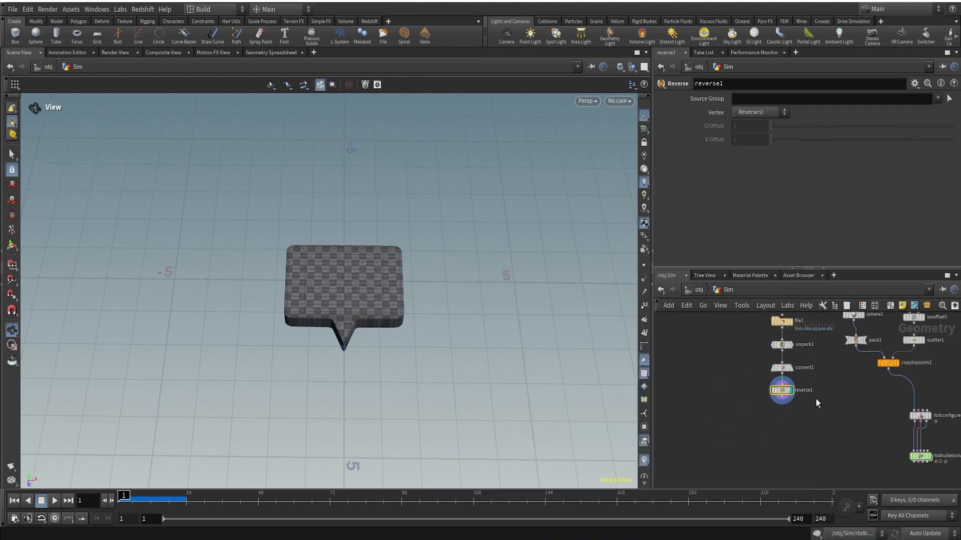
{"action": "middle_click_drag", "start_coordinate": [815, 398], "coordinate": [812, 429]}
{"action": "left_click_drag", "start_coordinate": [734, 336], "coordinate": [807, 472]}
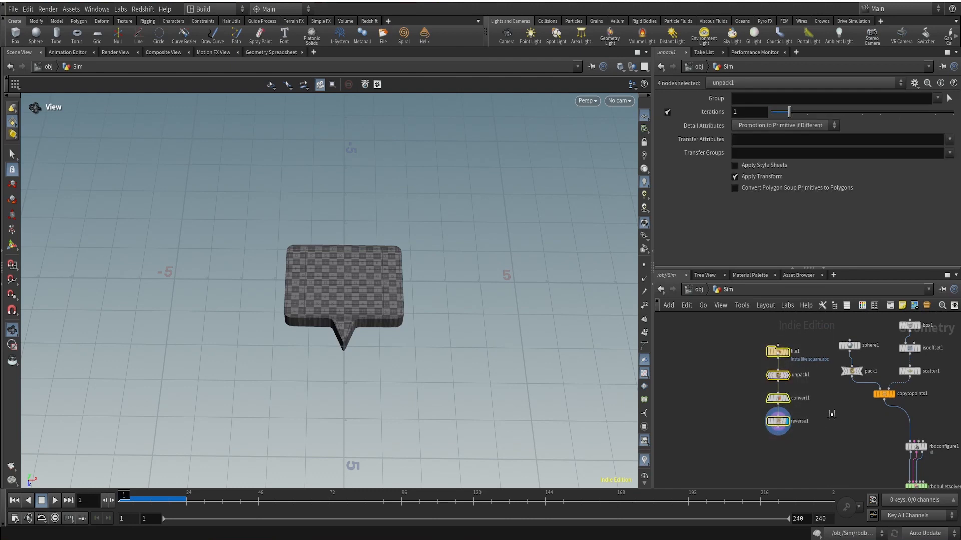
{"action": "middle_click_drag", "start_coordinate": [779, 427], "coordinate": [772, 473]}
{"action": "left_click_drag", "start_coordinate": [772, 472], "coordinate": [840, 418]}
{"action": "left_click", "coordinate": [795, 430]}
{"action": "scroll", "coordinate": [794, 431], "scroll_direction": "up", "scroll_amount": 2}
{"action": "key", "text": "Delete"}
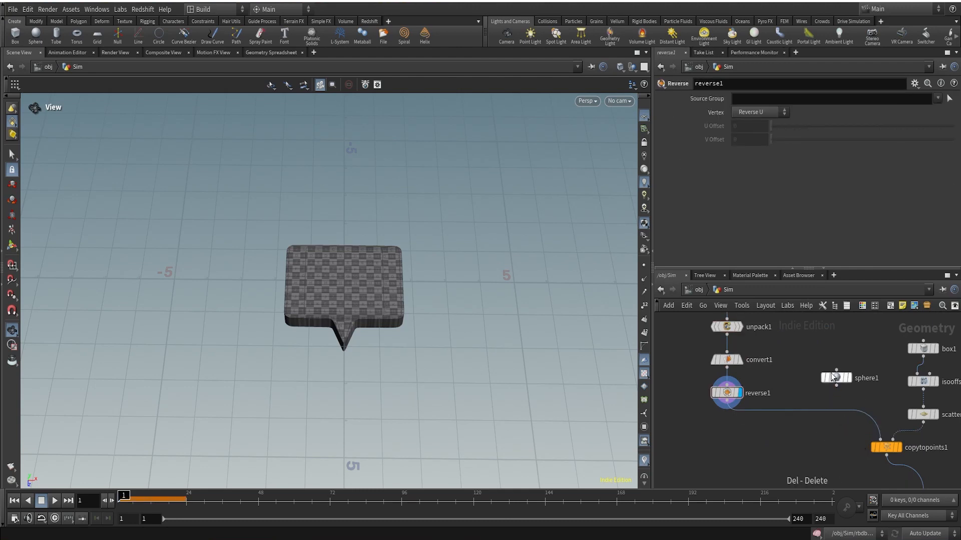
{"action": "left_click", "coordinate": [836, 377]}
{"action": "key", "text": "Delete"}
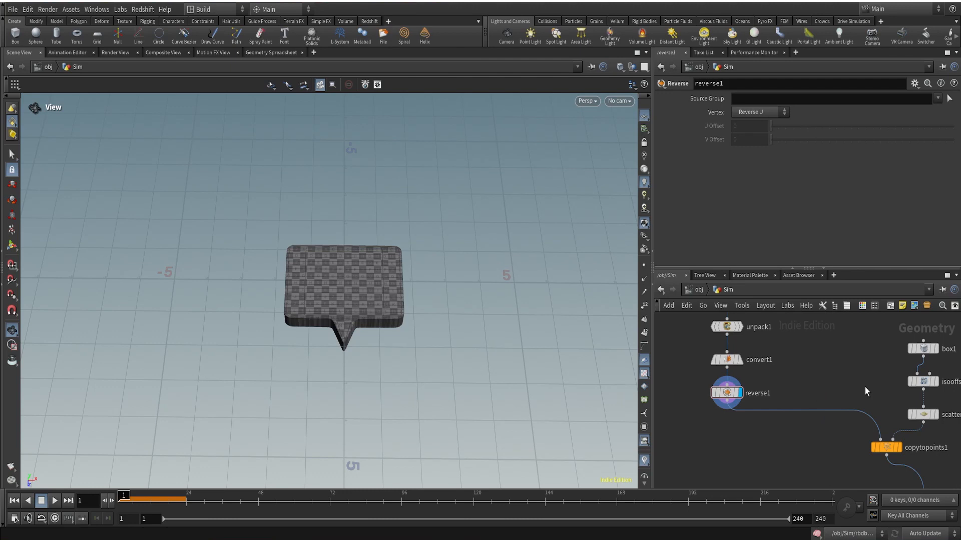
Display the Copy to Points output and the Reverse node's single speech bubble in turn to compare their sizes.
{"action": "scroll", "coordinate": [858, 396], "scroll_direction": "up", "scroll_amount": 5}
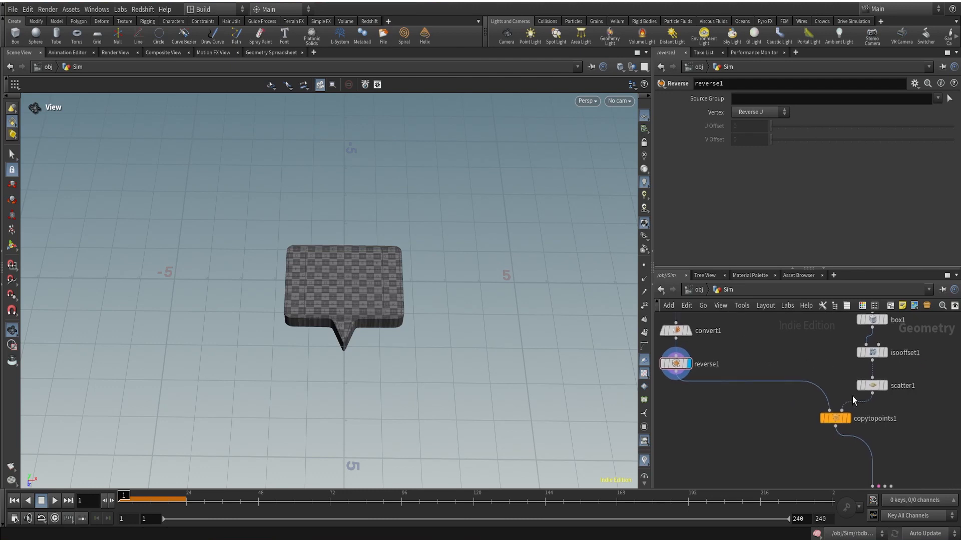
{"action": "left_click", "coordinate": [845, 427]}
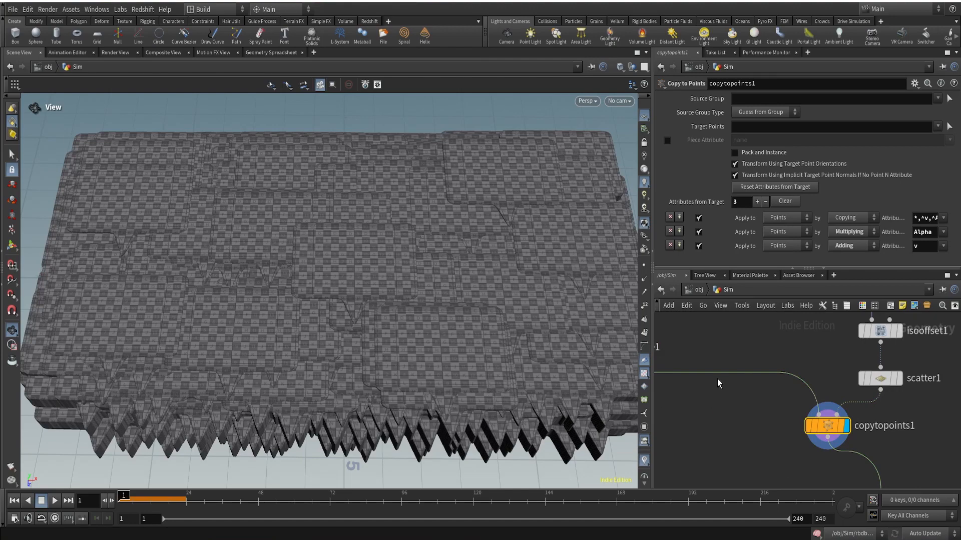
{"action": "scroll", "coordinate": [716, 379], "scroll_direction": "down", "scroll_amount": 3}
{"action": "middle_click_drag", "start_coordinate": [699, 362], "coordinate": [805, 439]}
{"action": "scroll", "coordinate": [765, 436], "scroll_direction": "up", "scroll_amount": 3}
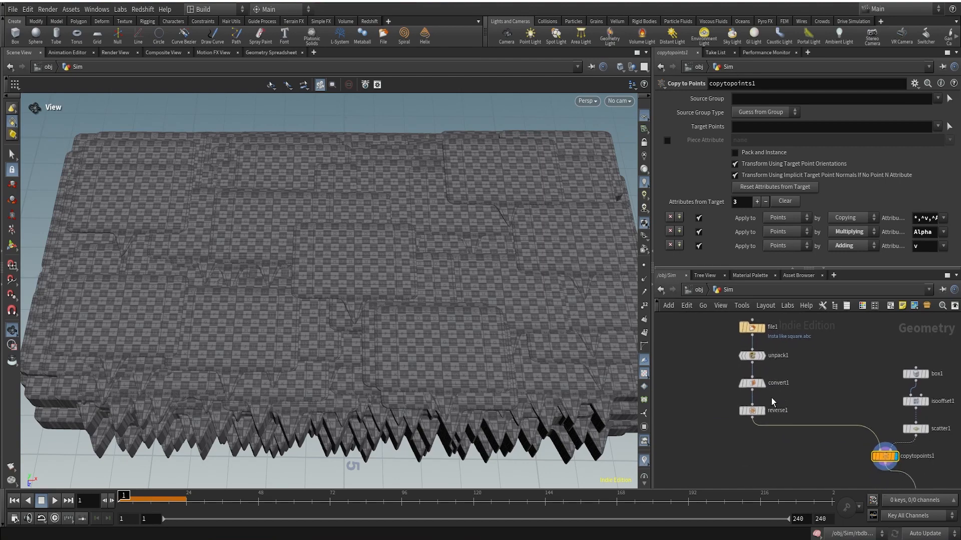
{"action": "left_click", "coordinate": [763, 413]}
{"action": "left_click_drag", "start_coordinate": [313, 312], "coordinate": [382, 224]}
{"action": "right_click_drag", "start_coordinate": [338, 323], "coordinate": [401, 296]}
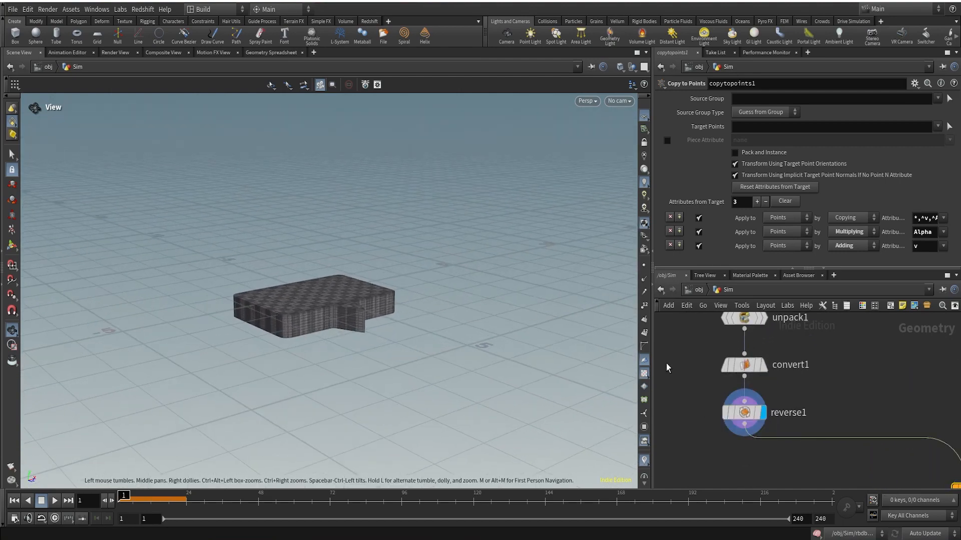
Insert a Transform node between the Reverse and Copy to Points nodes and display its output.
{"action": "middle_click_drag", "start_coordinate": [825, 416], "coordinate": [827, 367]}
{"action": "key", "text": "Tab"}
{"action": "type", "text": "transf"}
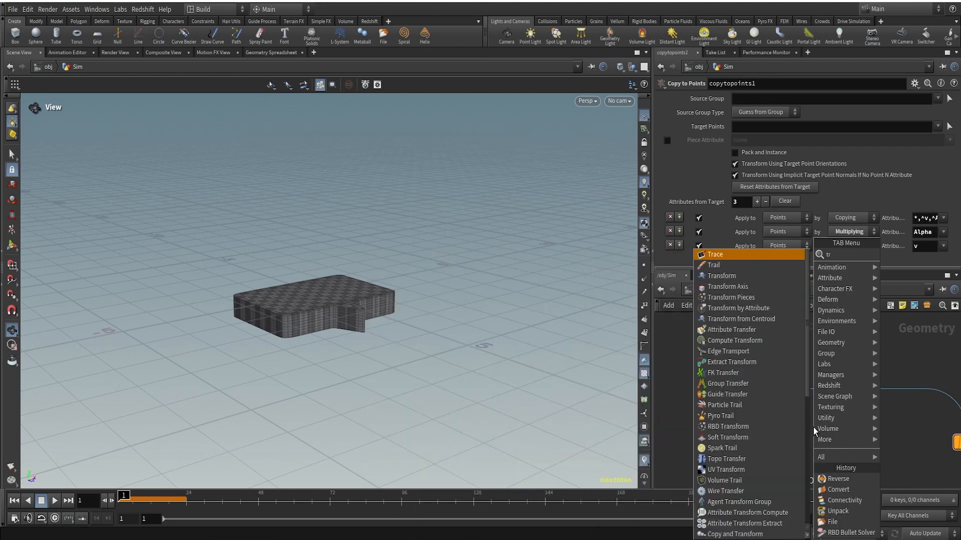
{"action": "key", "text": "Return"}
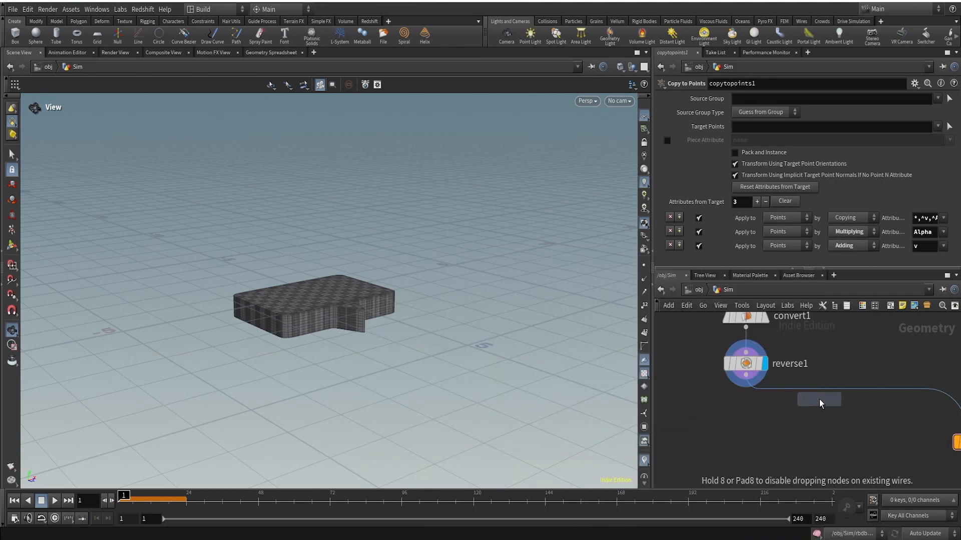
{"action": "left_click", "coordinate": [821, 411]}
{"action": "left_click_drag", "start_coordinate": [820, 411], "coordinate": [742, 405]}
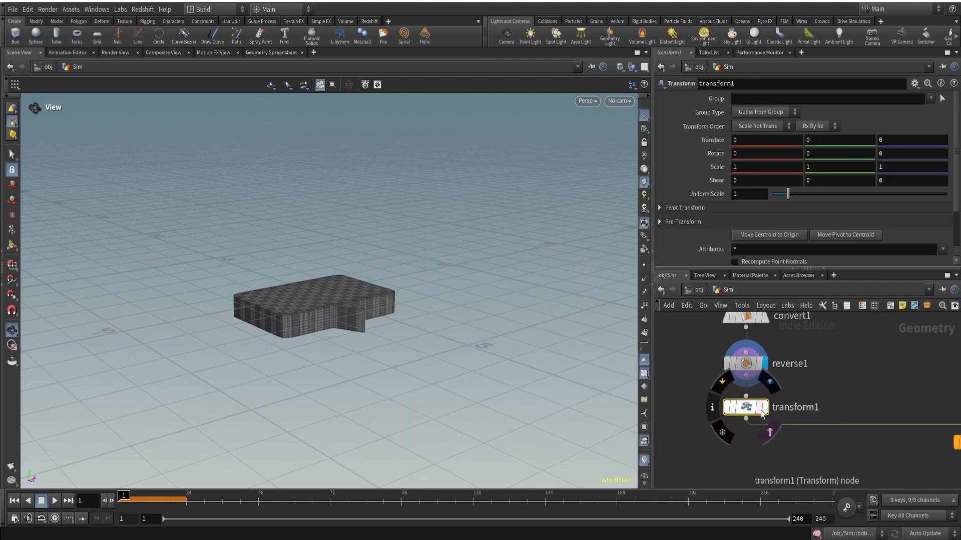
{"action": "left_click", "coordinate": [764, 407]}
Raise the speech bubble with the Transform node by setting its Y translation to 1.94.
{"action": "left_click_drag", "start_coordinate": [330, 295], "coordinate": [167, 353]}
{"action": "scroll", "coordinate": [281, 350], "scroll_direction": "up", "scroll_amount": 2}
{"action": "left_click_drag", "start_coordinate": [303, 340], "coordinate": [362, 314]}
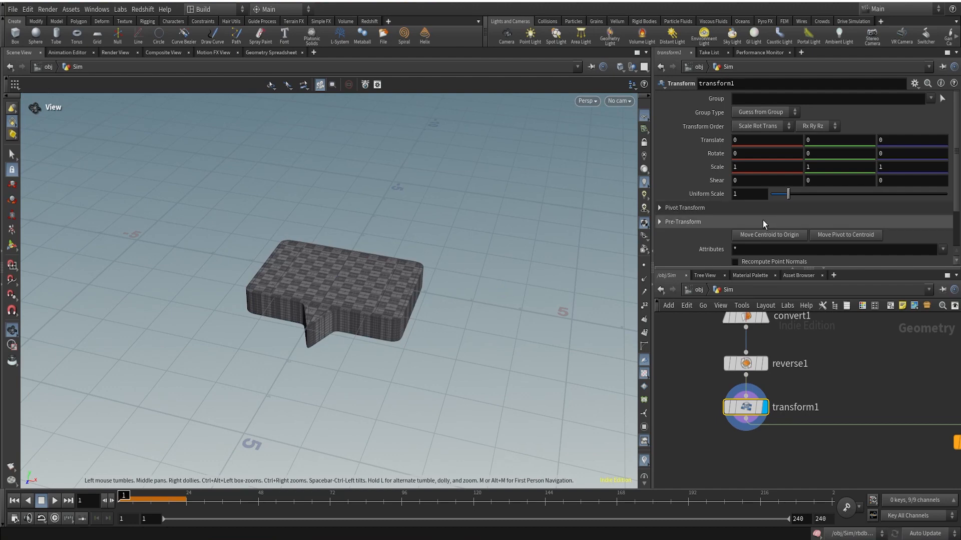
{"action": "middle_click_drag", "start_coordinate": [839, 154], "coordinate": [363, 160]}
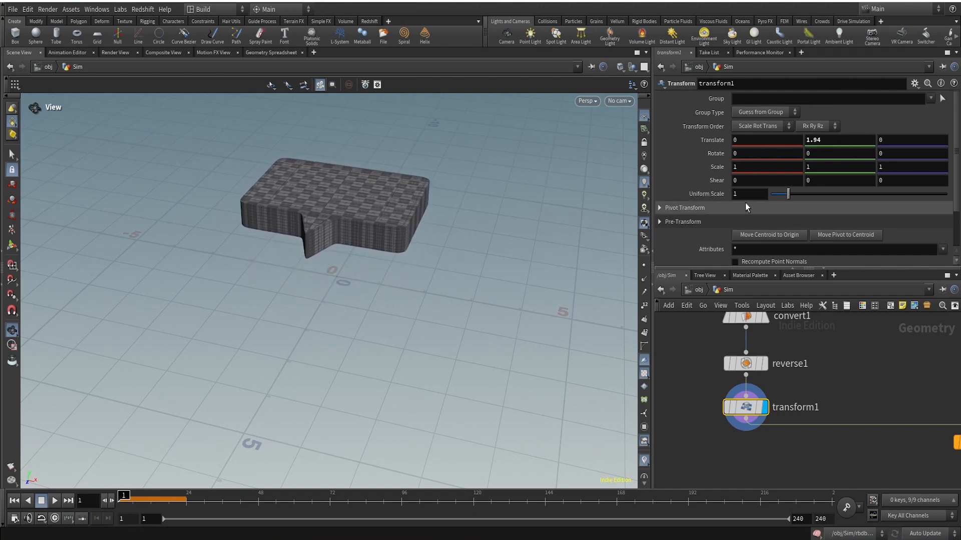
Set the Transform node's uniform scale to 0.65 and check the speech bubble in the viewport.
{"action": "left_click_drag", "start_coordinate": [745, 196], "coordinate": [675, 196]}
{"action": "type", "text": "0.65"}
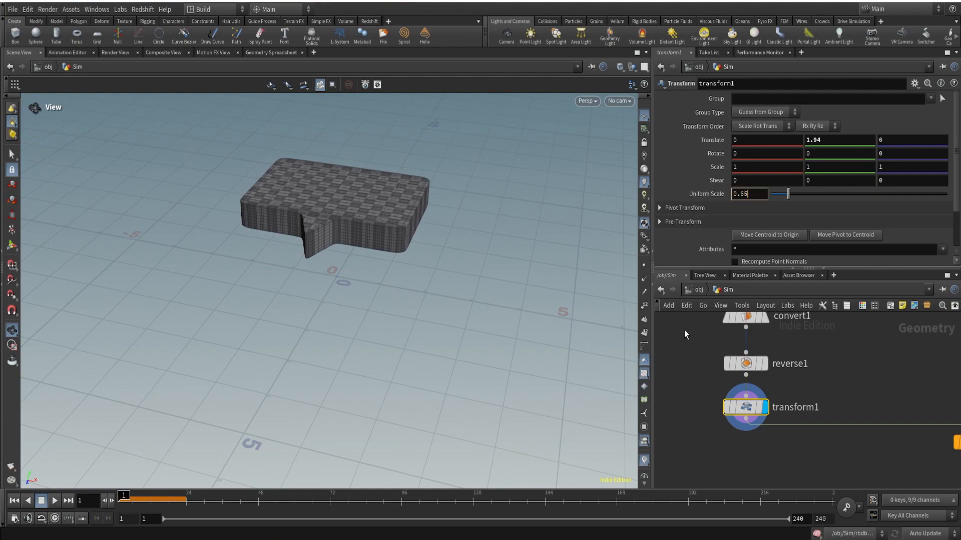
{"action": "key", "text": "Return"}
{"action": "scroll", "coordinate": [355, 199], "scroll_direction": "up", "scroll_amount": 3}
{"action": "left_click_drag", "start_coordinate": [355, 198], "coordinate": [490, 210]}
{"action": "scroll", "coordinate": [845, 436], "scroll_direction": "down", "scroll_amount": 3}
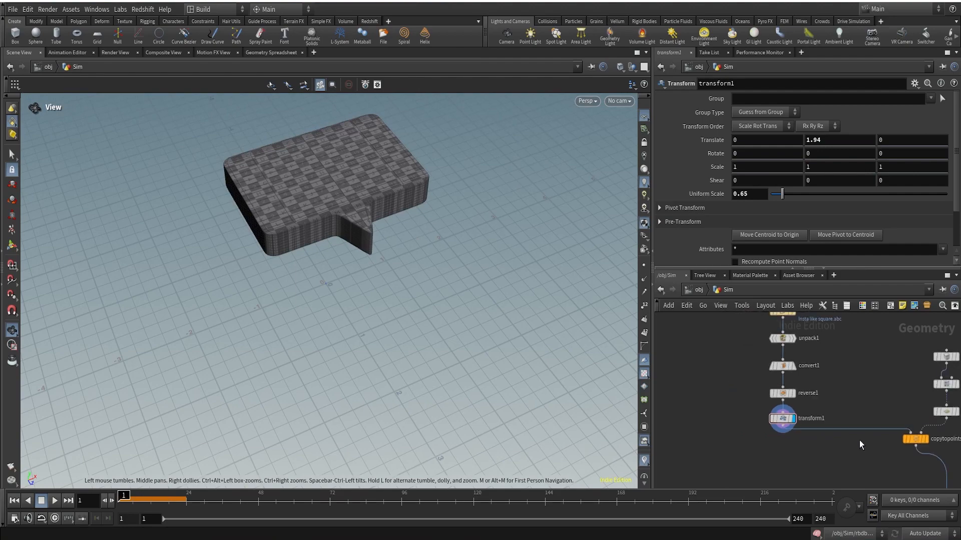
Display the Copy to Points output and inspect the layout of the copied speech bubbles.
{"action": "middle_click_drag", "start_coordinate": [893, 441], "coordinate": [805, 417]}
{"action": "scroll", "coordinate": [806, 417], "scroll_direction": "up", "scroll_amount": 5}
{"action": "left_click", "coordinate": [885, 413]}
{"action": "left_click", "coordinate": [867, 414]}
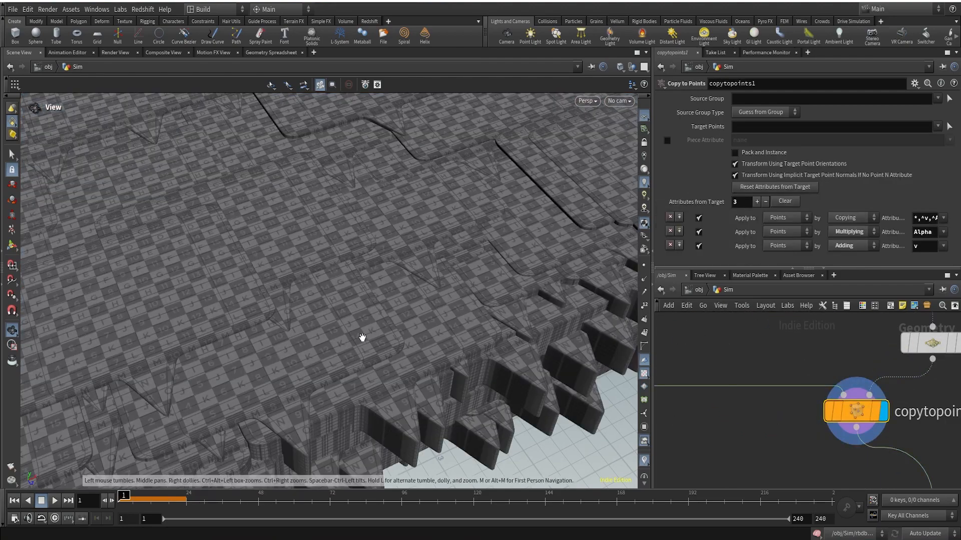
{"action": "scroll", "coordinate": [418, 300], "scroll_direction": "down", "scroll_amount": 4}
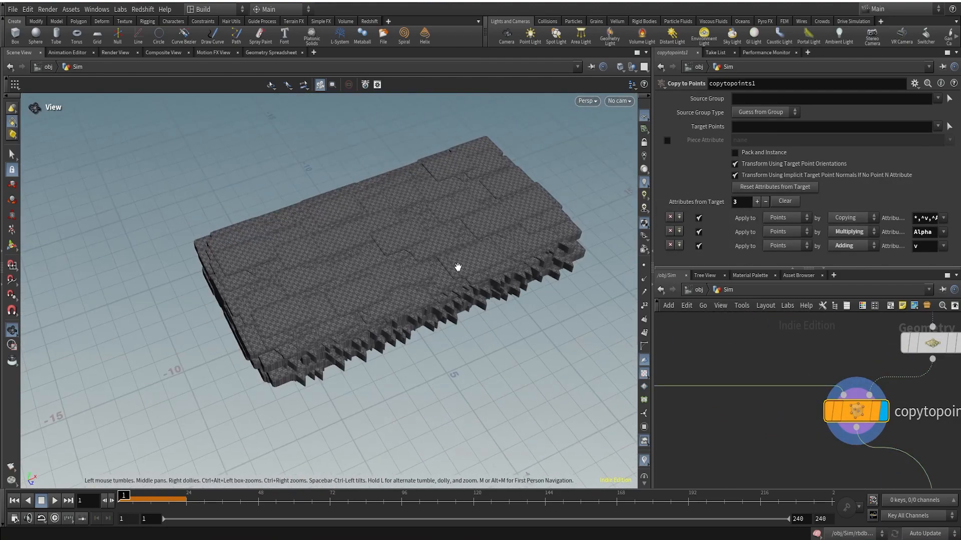
{"action": "scroll", "coordinate": [540, 344], "scroll_direction": "down", "scroll_amount": 1}
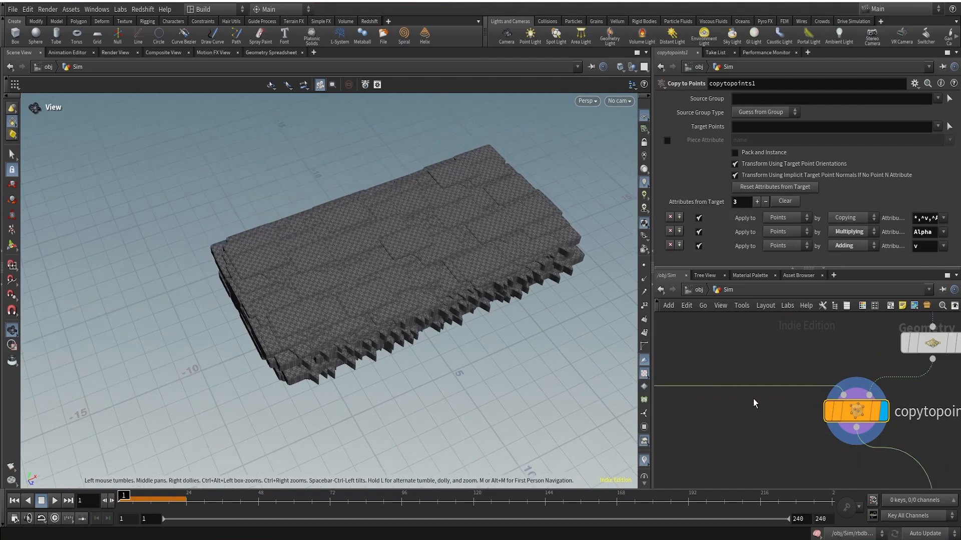
Insert a Material node between the Transform and Copy to Points nodes and align it below the Transform node.
{"action": "scroll", "coordinate": [746, 414], "scroll_direction": "down", "scroll_amount": 3}
{"action": "middle_click_drag", "start_coordinate": [742, 419], "coordinate": [879, 436]}
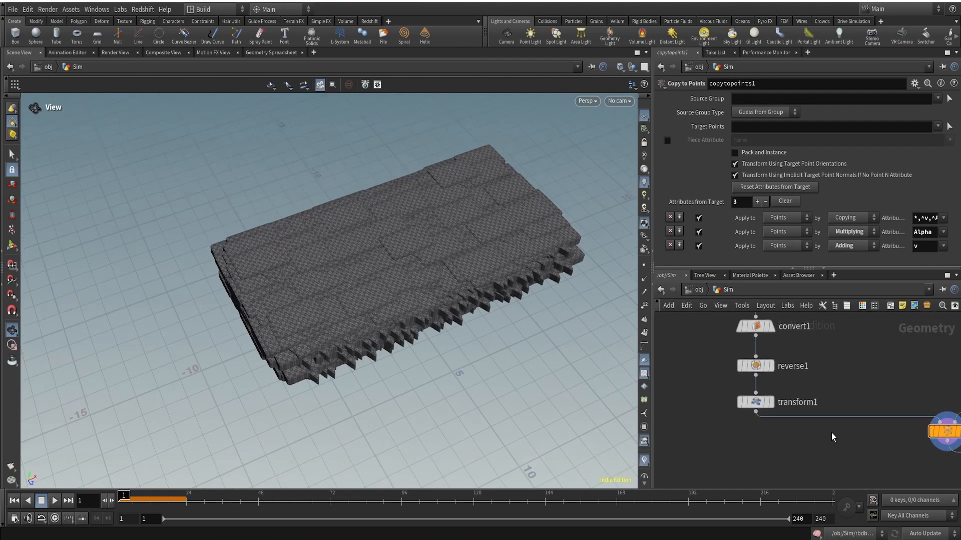
{"action": "key", "text": "Tab"}
{"action": "type", "text": "mater"}
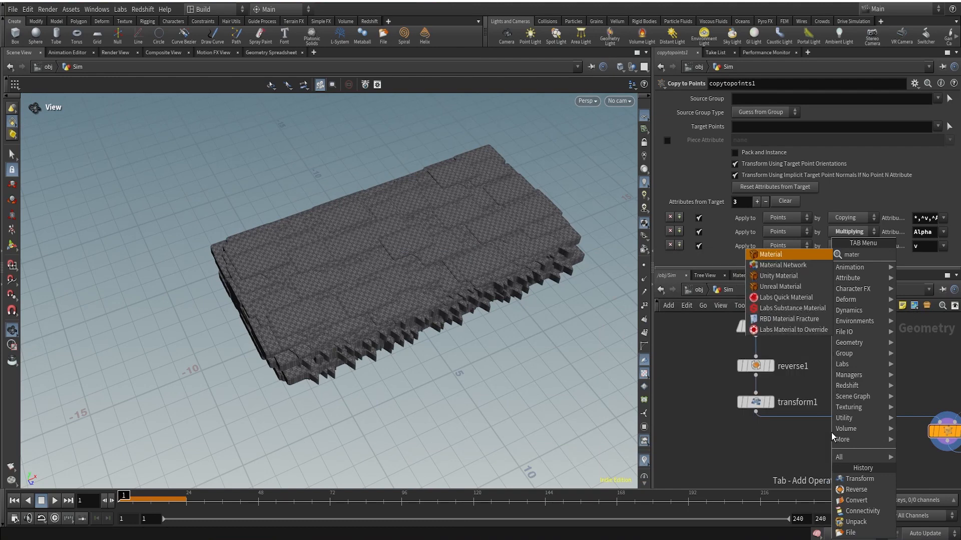
{"action": "key", "text": "Return"}
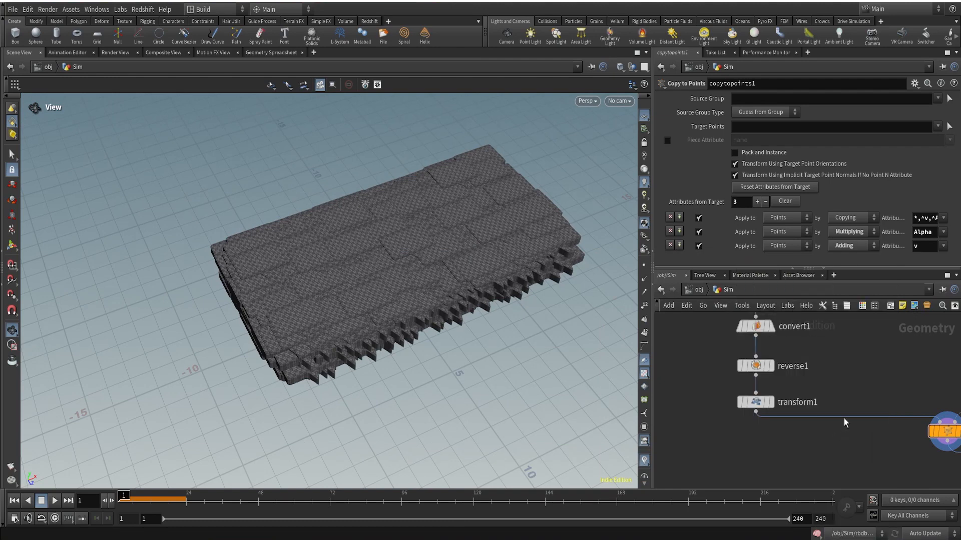
{"action": "left_click", "coordinate": [844, 430]}
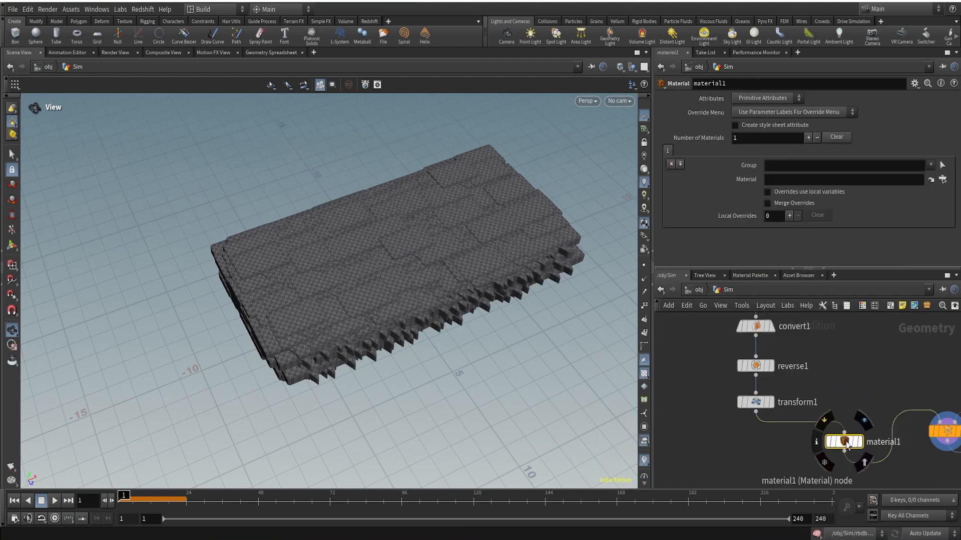
{"action": "left_click_drag", "start_coordinate": [844, 439], "coordinate": [754, 445]}
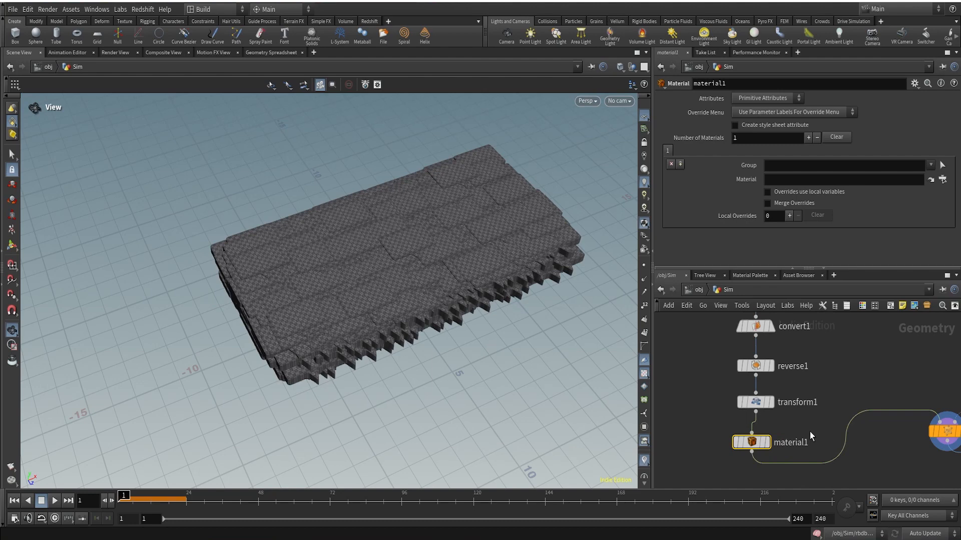
{"action": "scroll", "coordinate": [895, 457], "scroll_direction": "down", "scroll_amount": 2}
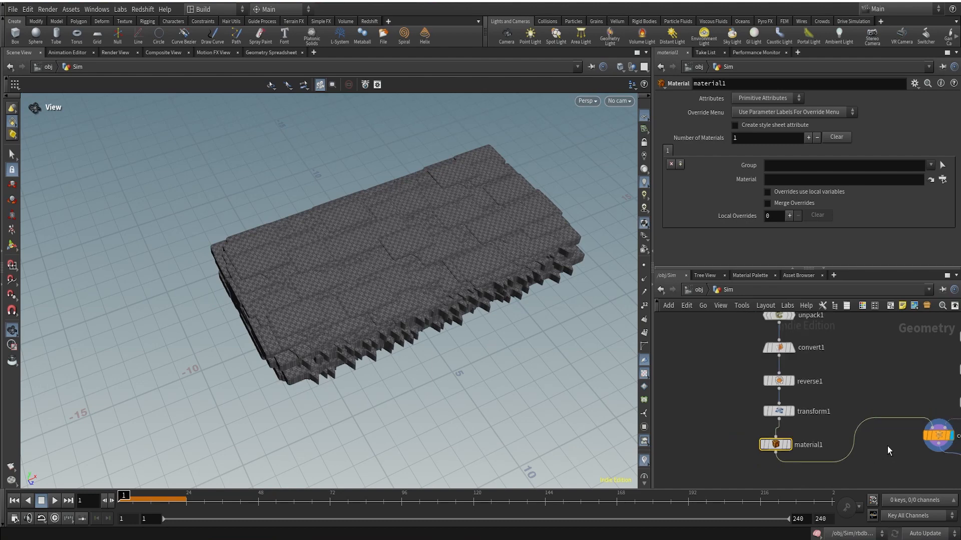
{"action": "middle_click_drag", "start_coordinate": [887, 446], "coordinate": [867, 436]}
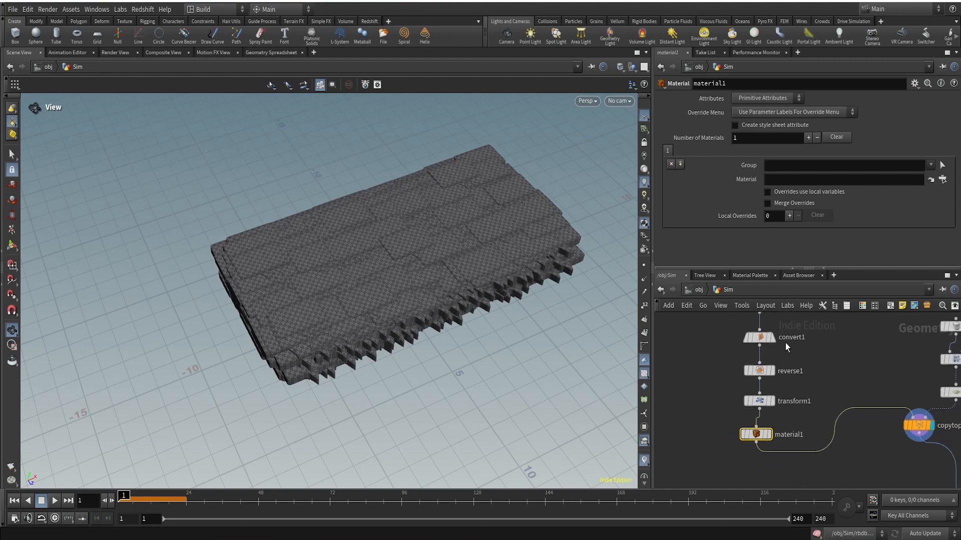
Insert a Pack node between the Material and Copy to Points nodes and align it below the Material node.
{"action": "middle_click_drag", "start_coordinate": [818, 339], "coordinate": [783, 325]}
{"action": "key", "text": "Tab"}
{"action": "type", "text": "pack"}
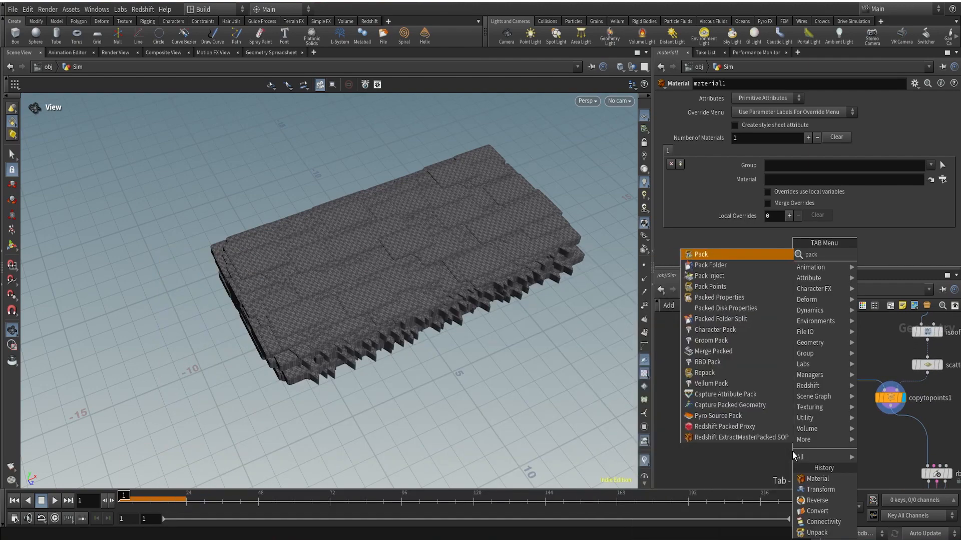
{"action": "key", "text": "Return"}
{"action": "left_click", "coordinate": [788, 428]}
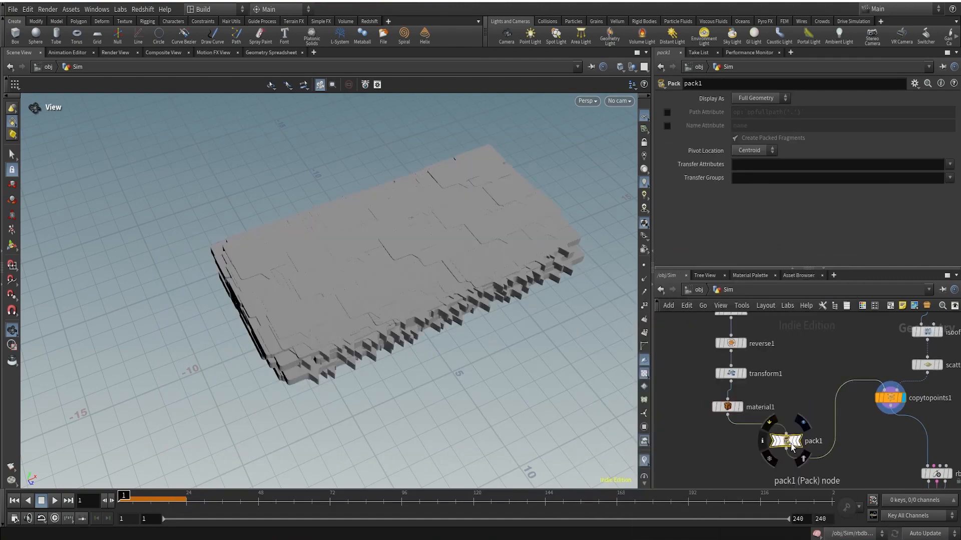
{"action": "left_click_drag", "start_coordinate": [785, 440], "coordinate": [730, 441]}
{"action": "scroll", "coordinate": [831, 450], "scroll_direction": "down", "scroll_amount": 5}
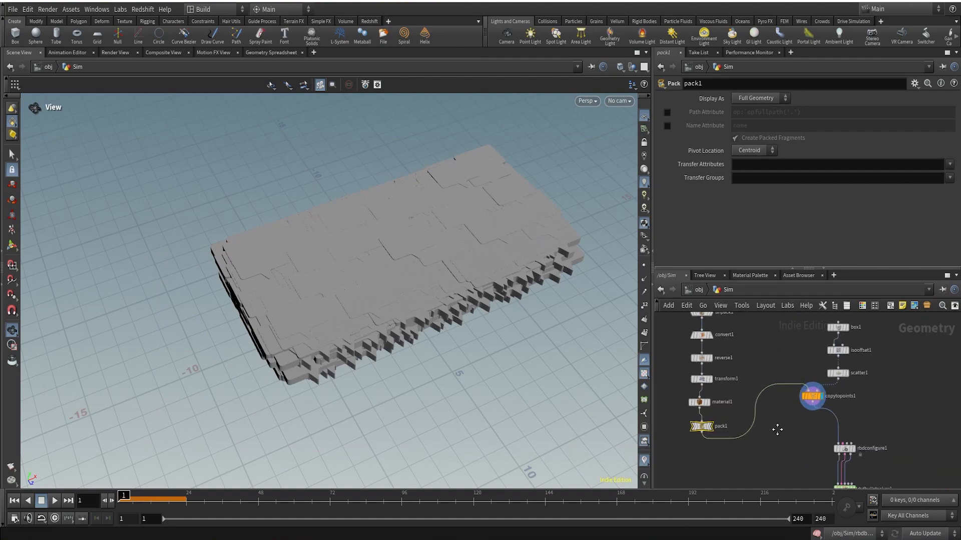
Rearrange the speech bubble and box scatter node chains, leaving room between the Scatter and Copy to Points nodes.
{"action": "left_click_drag", "start_coordinate": [742, 373], "coordinate": [770, 456]}
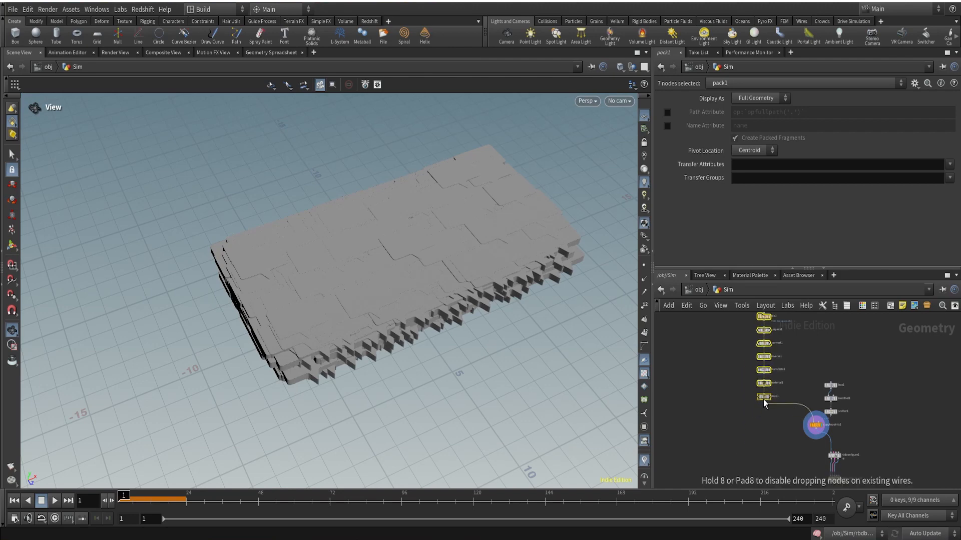
{"action": "scroll", "coordinate": [868, 407], "scroll_direction": "up", "scroll_amount": 3}
{"action": "left_click", "coordinate": [824, 364]}
{"action": "mouse_move", "coordinate": [824, 364]}
{"action": "left_mouse_down"}
{"action": "mouse_move", "coordinate": [785, 437]}
{"action": "mouse_move", "coordinate": [825, 379]}
{"action": "left_mouse_up"}
{"action": "left_click", "coordinate": [825, 408]}
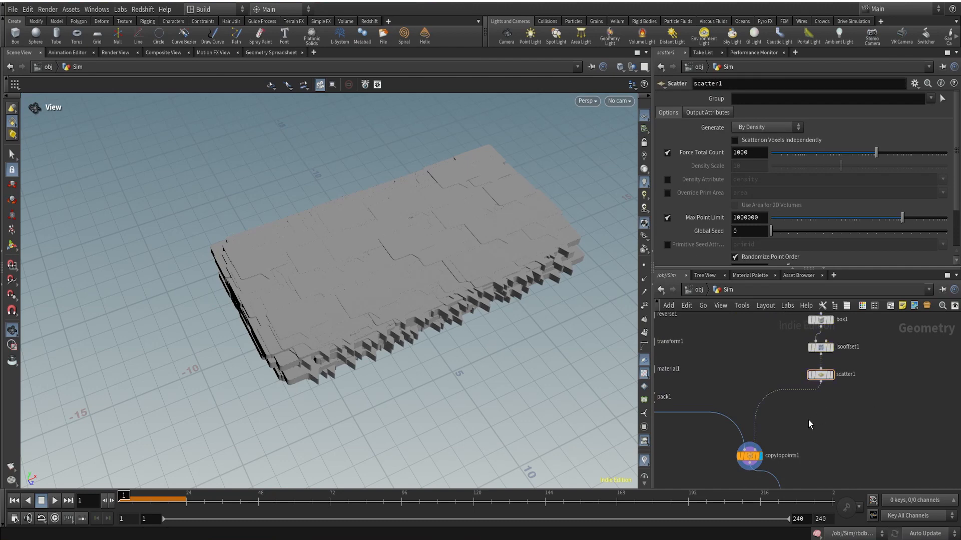
Insert a Scatter and Align node between Scatter and Copy to Points, feeding the Scatter output into both its inputs.
{"action": "key", "text": "Tab"}
{"action": "type", "text": "scaal"}
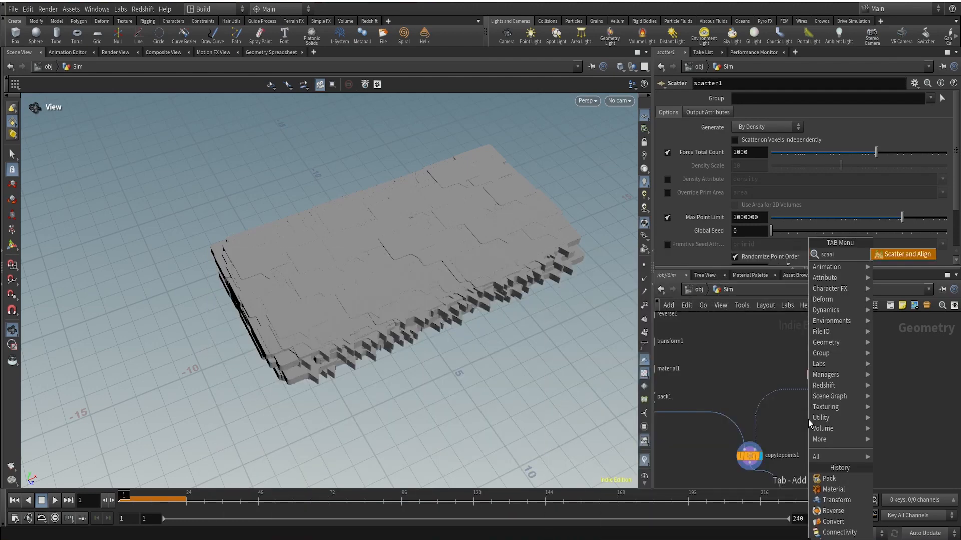
{"action": "key", "text": "Return"}
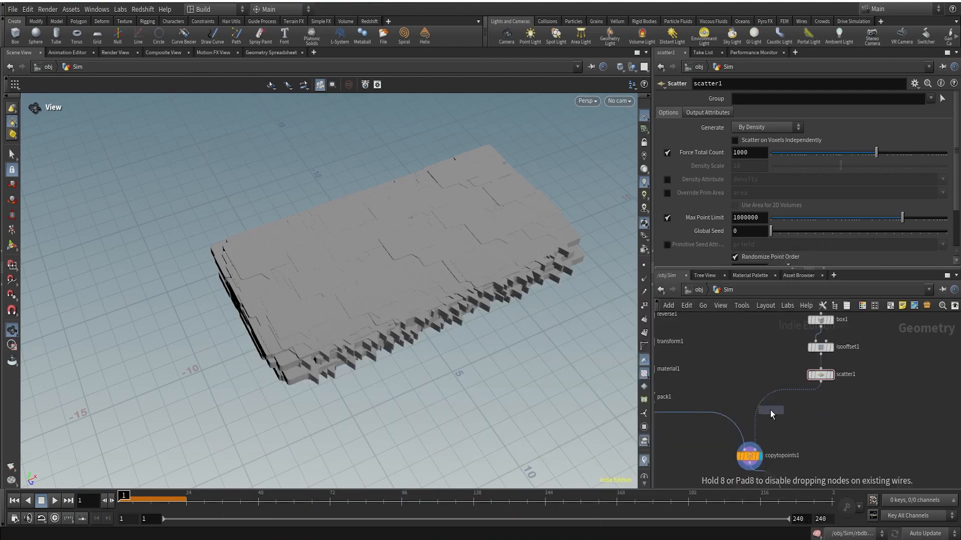
{"action": "left_click", "coordinate": [828, 424]}
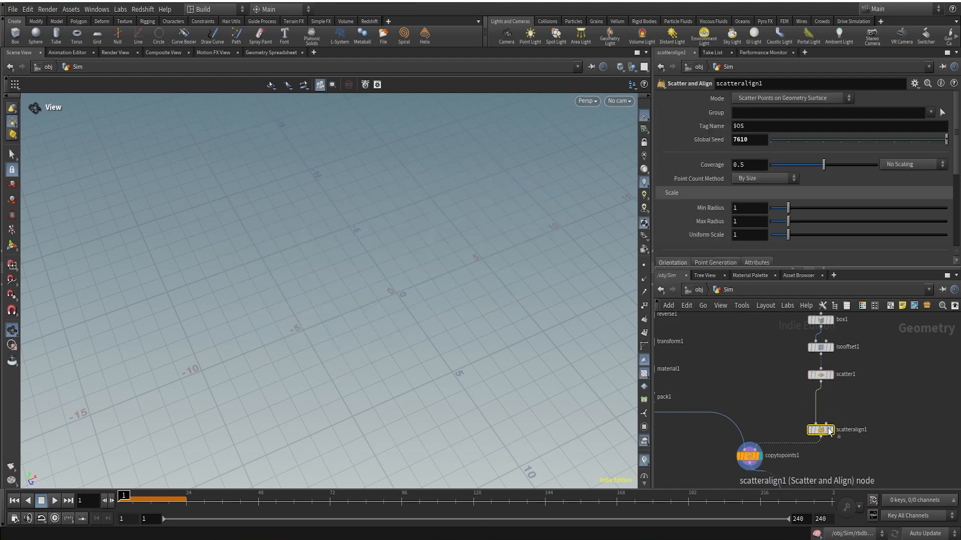
{"action": "mouse_move", "coordinate": [828, 438]}
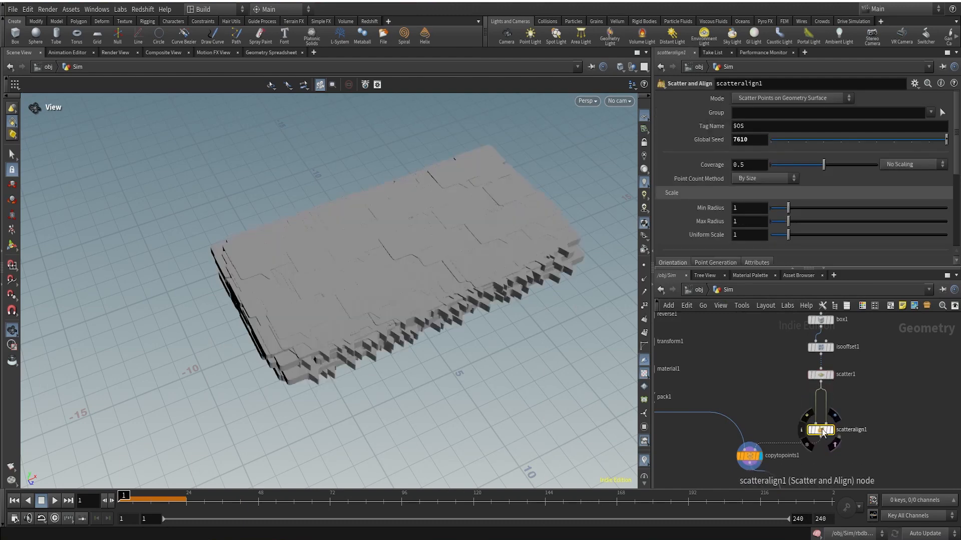
Set the Scatter and Align node's mode to Add Attributes to Existing Point Cloud.
{"action": "left_click", "coordinate": [784, 99]}
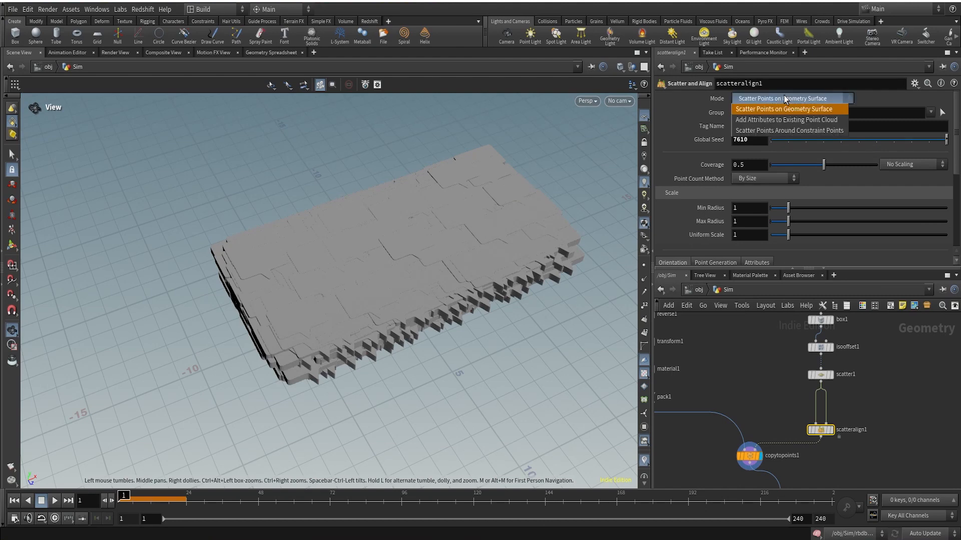
{"action": "left_click", "coordinate": [775, 131]}
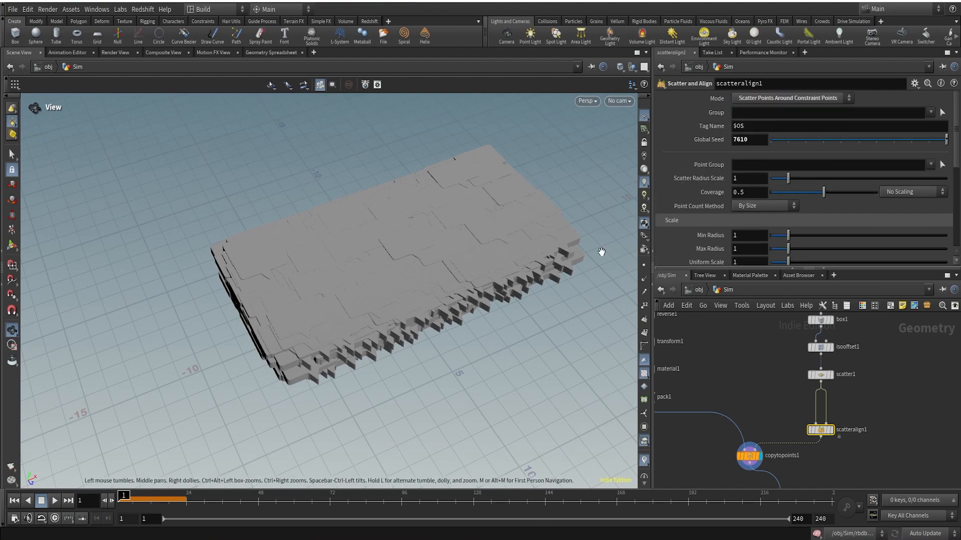
{"action": "scroll", "coordinate": [509, 266], "scroll_direction": "up", "scroll_amount": 3}
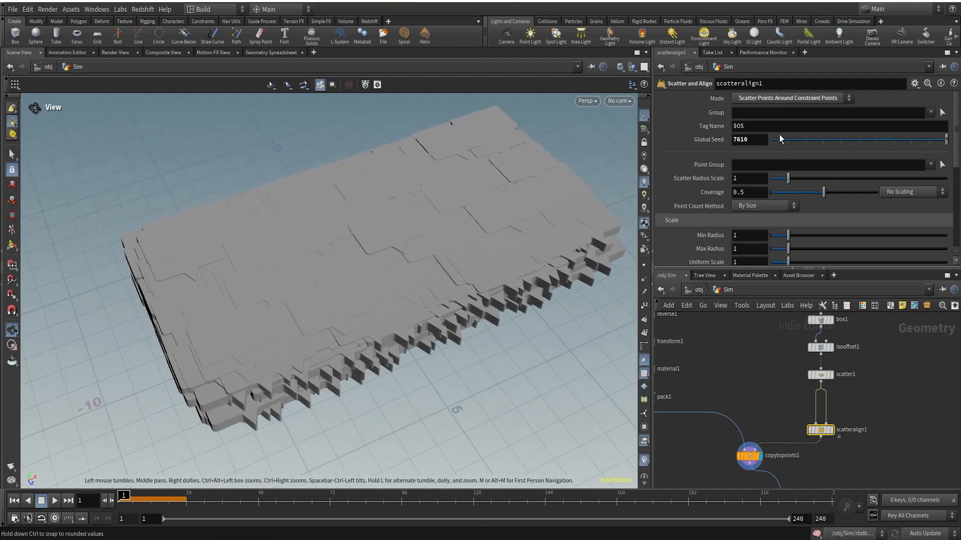
{"action": "left_click", "coordinate": [786, 98]}
{"action": "left_click", "coordinate": [753, 116]}
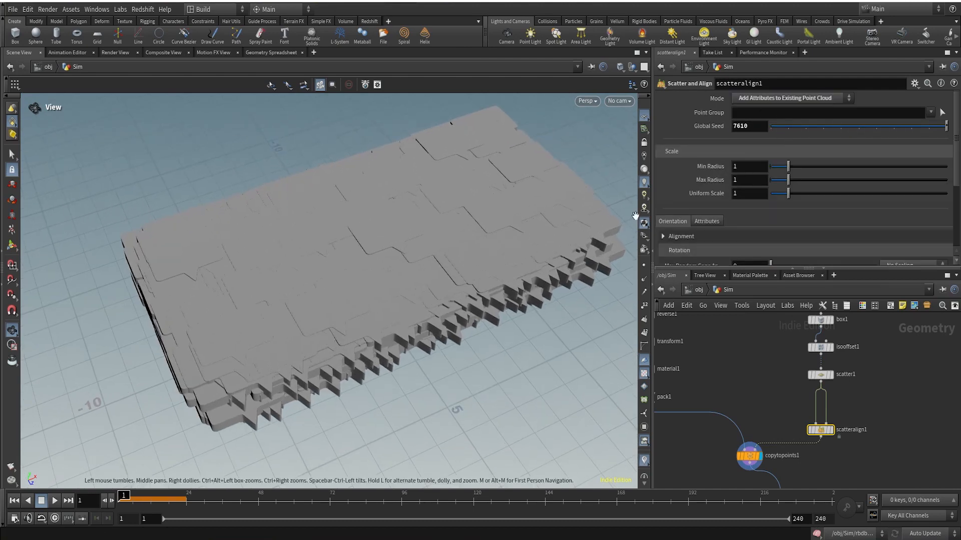
Set the Scatter and Align scale to a minimum radius of 0.2, maximum radius of 0.35 and uniform scale of 0.75.
{"action": "left_click", "coordinate": [749, 167]}
{"action": "key", "text": "Return"}
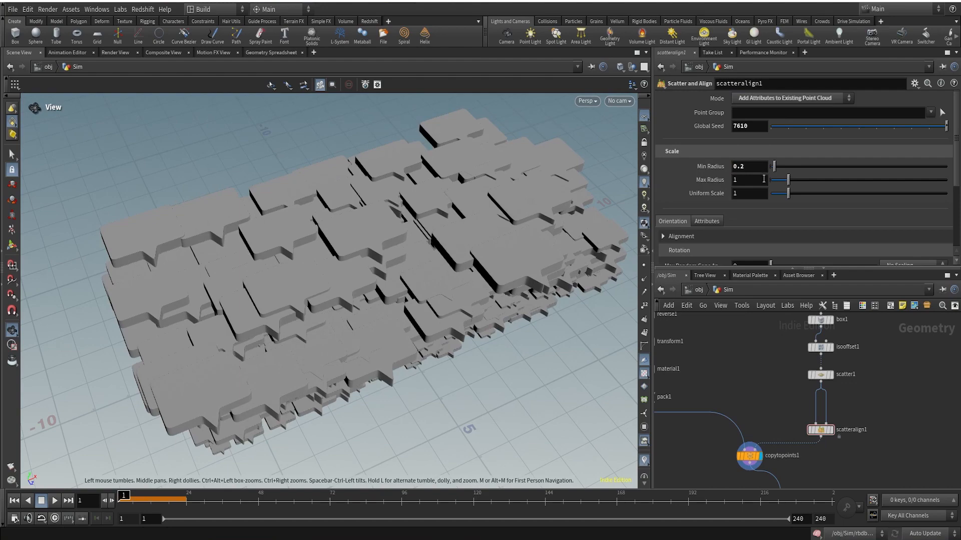
{"action": "left_click", "coordinate": [763, 179]}
{"action": "type", "text": "0.35"}
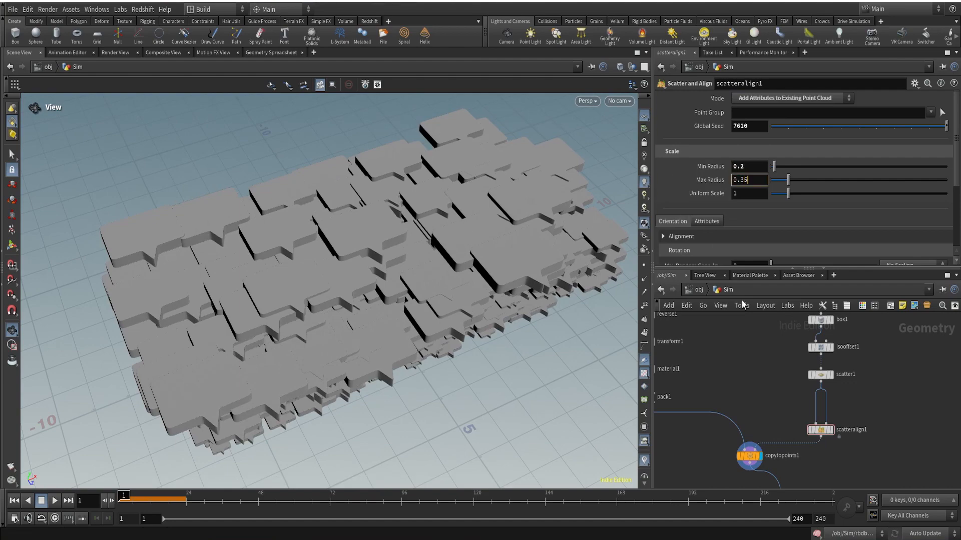
{"action": "key", "text": "Return"}
{"action": "left_click_drag", "start_coordinate": [382, 281], "coordinate": [449, 269]}
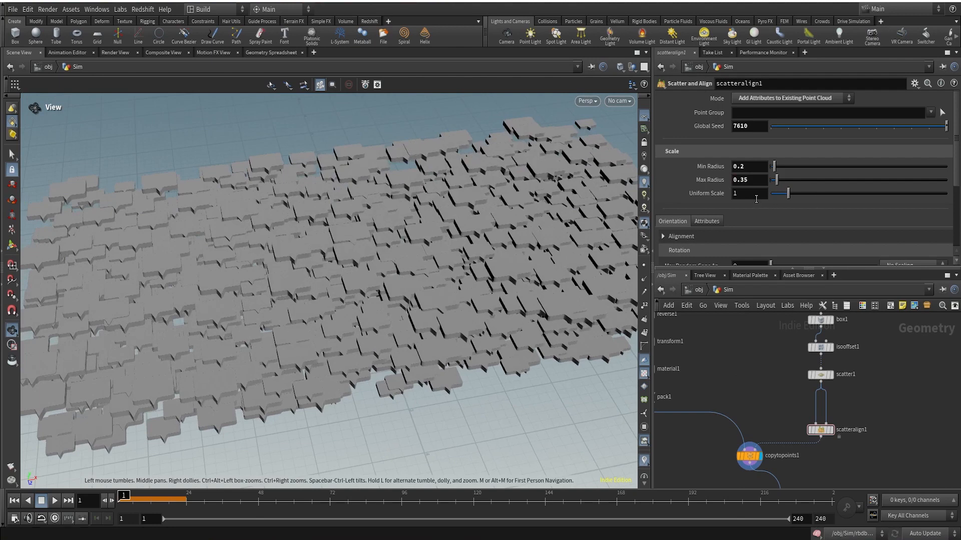
{"action": "middle_click_drag", "start_coordinate": [759, 197], "coordinate": [644, 223]}
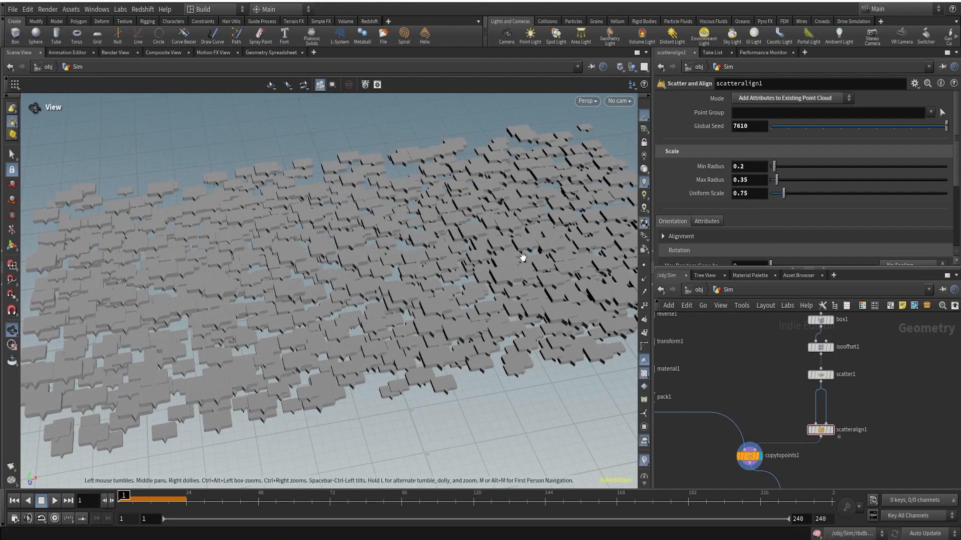
{"action": "left_click_drag", "start_coordinate": [520, 255], "coordinate": [424, 276]}
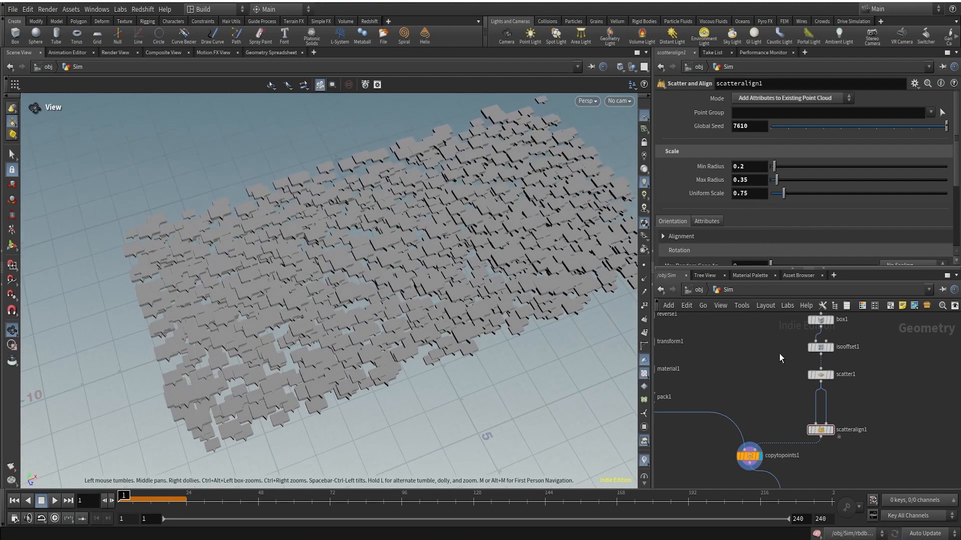
Set the normal direction in the Scatter and Align alignment settings to Z.
{"action": "scroll", "coordinate": [751, 218], "scroll_direction": "down", "scroll_amount": 3}
{"action": "left_click", "coordinate": [673, 181]}
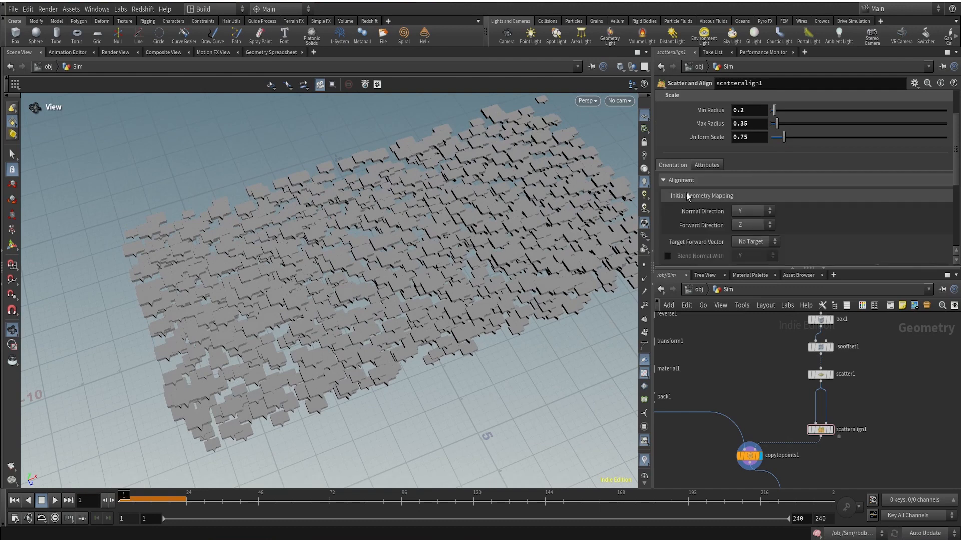
{"action": "left_click", "coordinate": [753, 216]}
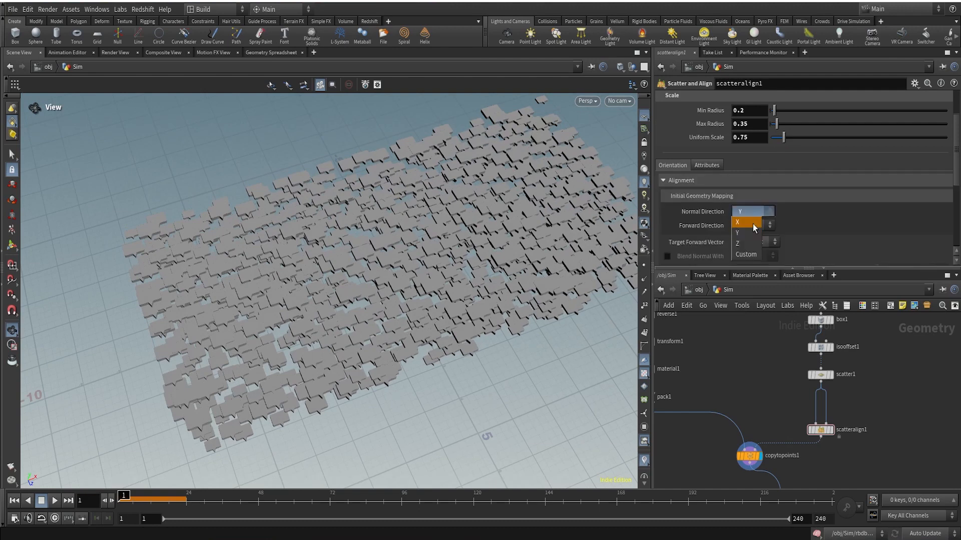
{"action": "left_click", "coordinate": [741, 244]}
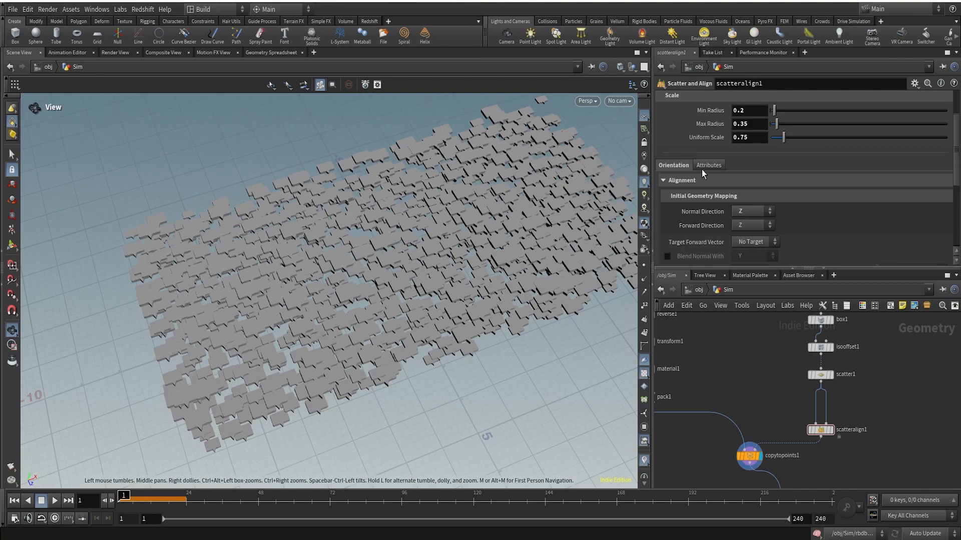
{"action": "left_click", "coordinate": [663, 181]}
Randomize the bubbles' rotation with a maximum random cone angle of 39.9, minimum angle 48, maximum angle 235 and offset angle 61.
{"action": "scroll", "coordinate": [735, 215], "scroll_direction": "down", "scroll_amount": 2}
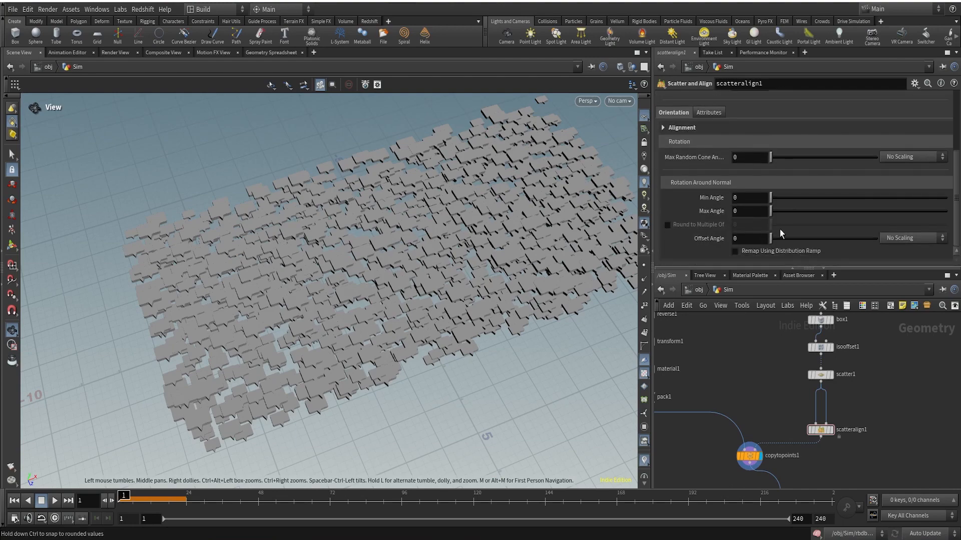
{"action": "left_click_drag", "start_coordinate": [773, 210], "coordinate": [885, 211]}
{"action": "left_click_drag", "start_coordinate": [771, 157], "coordinate": [795, 159]}
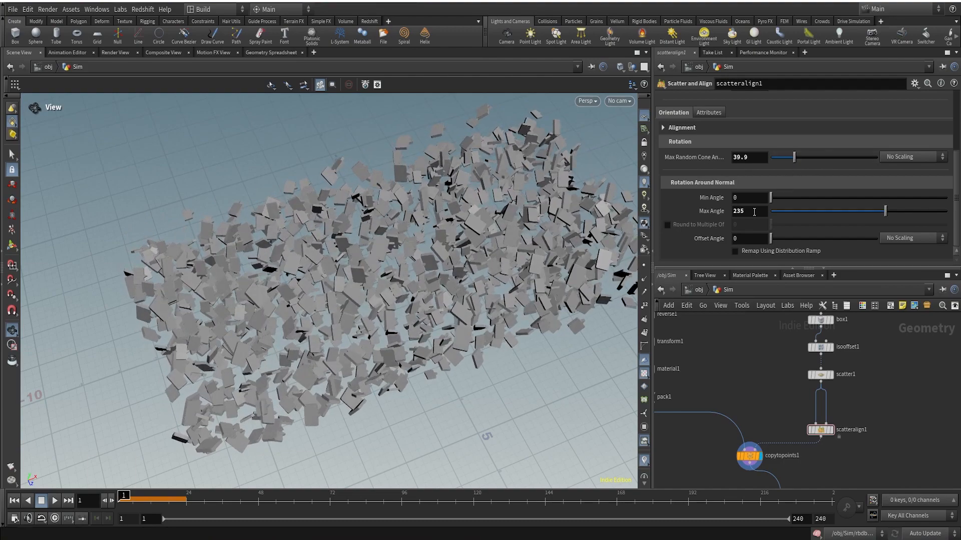
{"action": "left_click_drag", "start_coordinate": [771, 198], "coordinate": [794, 198]}
{"action": "left_click_drag", "start_coordinate": [590, 190], "coordinate": [432, 267]}
{"action": "left_click_drag", "start_coordinate": [771, 238], "coordinate": [796, 240]}
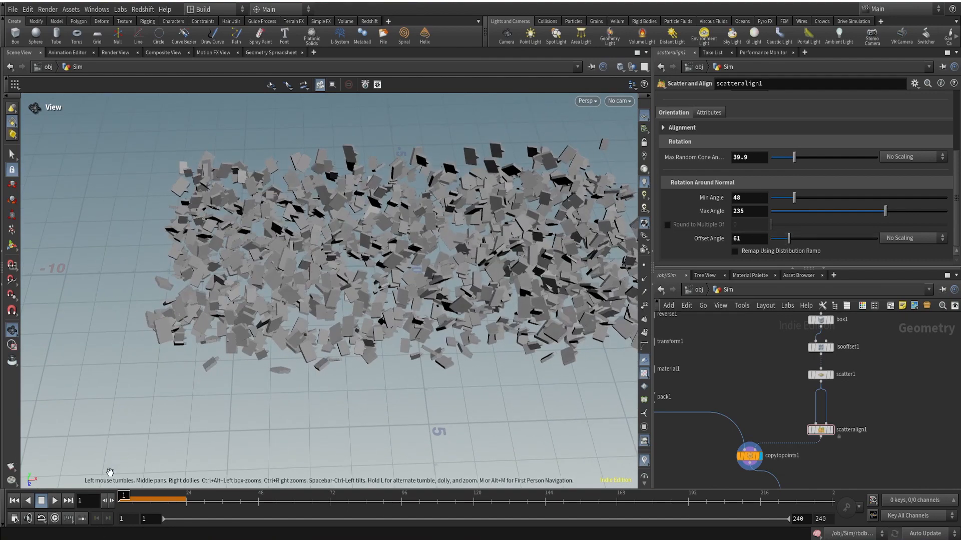
Return the timeline to its first frame and inspect the randomly rotated bubbles from several angles.
{"action": "left_click", "coordinate": [12, 501]}
{"action": "left_click_drag", "start_coordinate": [466, 285], "coordinate": [483, 196]}
{"action": "left_click_drag", "start_coordinate": [408, 293], "coordinate": [401, 348]}
Raise the box that holds the scattered points by setting its Y center to 1.54.
{"action": "scroll", "coordinate": [907, 391], "scroll_direction": "down", "scroll_amount": 2}
{"action": "middle_click_drag", "start_coordinate": [873, 345], "coordinate": [866, 378]}
{"action": "scroll", "coordinate": [866, 379], "scroll_direction": "up", "scroll_amount": 1}
{"action": "scroll", "coordinate": [865, 378], "scroll_direction": "up", "scroll_amount": 3}
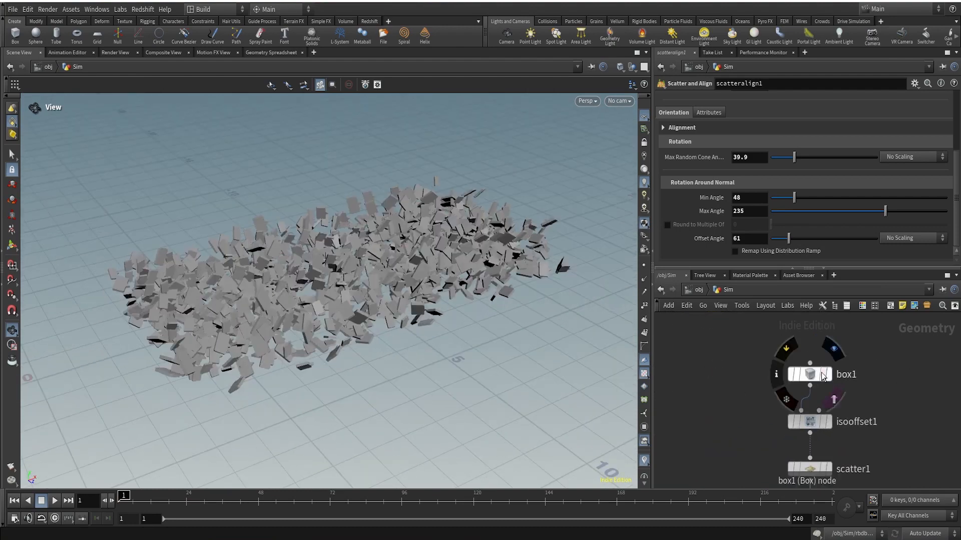
{"action": "left_click", "coordinate": [809, 375]}
{"action": "middle_click_drag", "start_coordinate": [841, 153], "coordinate": [207, 165]}
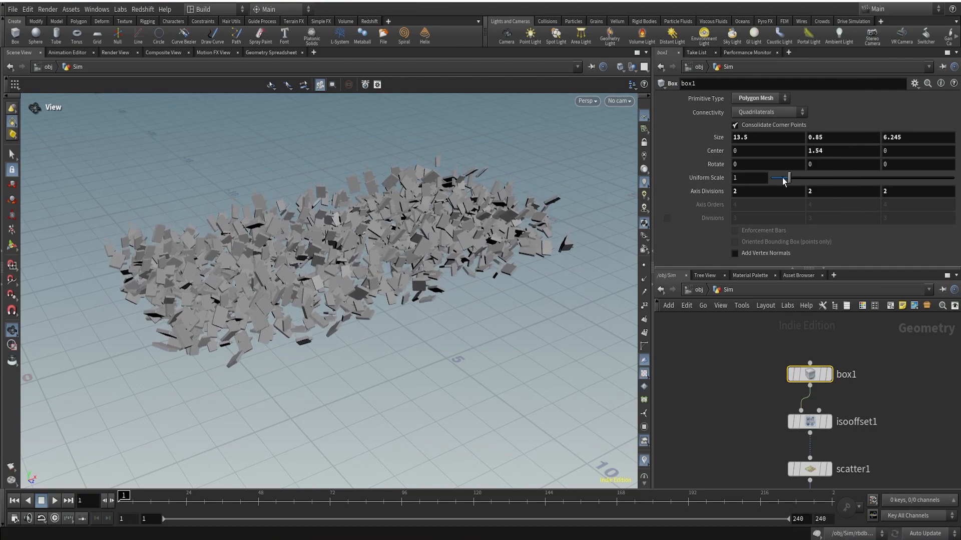
{"action": "mouse_move", "coordinate": [296, 311]}
{"action": "left_mouse_down"}
{"action": "mouse_move", "coordinate": [315, 266]}
{"action": "mouse_move", "coordinate": [282, 270]}
{"action": "mouse_move", "coordinate": [286, 318]}
{"action": "left_mouse_up"}
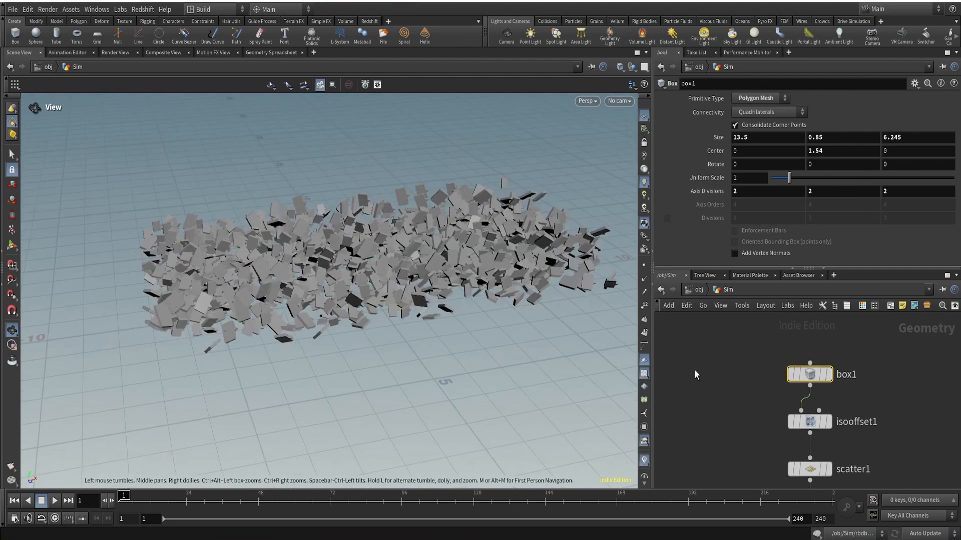
Select the RBD Bullet Solver node and show its result in the viewport.
{"action": "scroll", "coordinate": [868, 443], "scroll_direction": "down", "scroll_amount": 2}
{"action": "middle_click_drag", "start_coordinate": [899, 471], "coordinate": [886, 340]}
{"action": "scroll", "coordinate": [840, 445], "scroll_direction": "down", "scroll_amount": 1}
{"action": "scroll", "coordinate": [839, 443], "scroll_direction": "down", "scroll_amount": 1}
{"action": "middle_click_drag", "start_coordinate": [839, 442], "coordinate": [835, 357]}
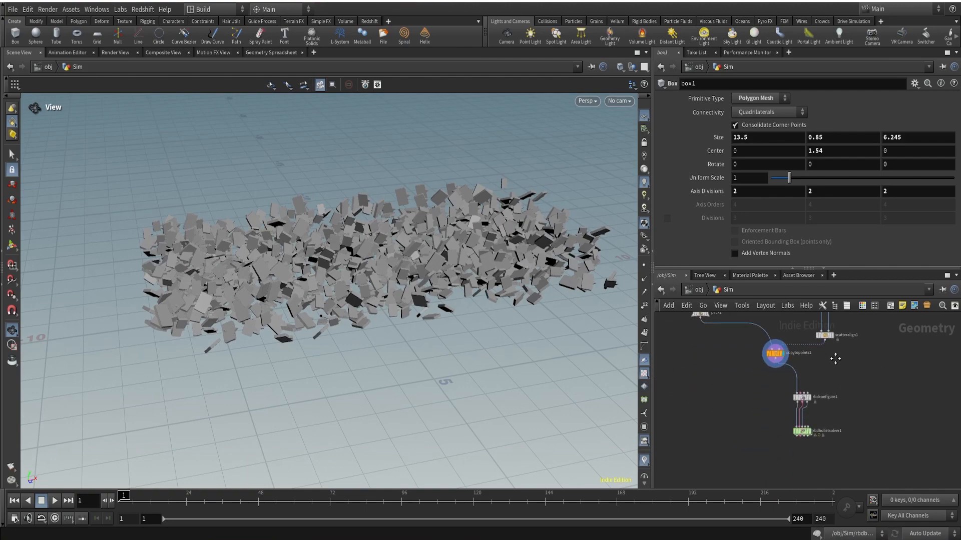
{"action": "scroll", "coordinate": [814, 421], "scroll_direction": "up", "scroll_amount": 3}
{"action": "left_click", "coordinate": [788, 443]}
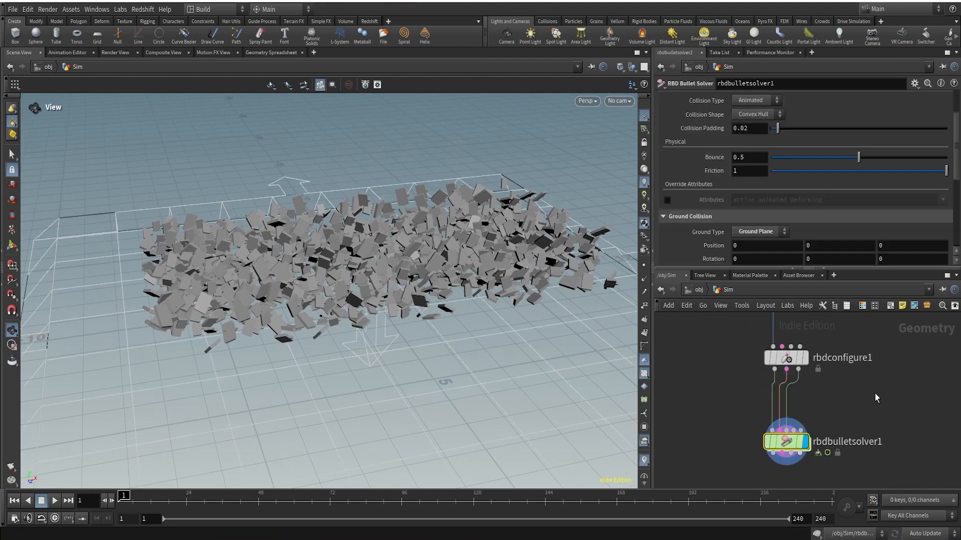
{"action": "left_click_drag", "start_coordinate": [380, 240], "coordinate": [400, 279]}
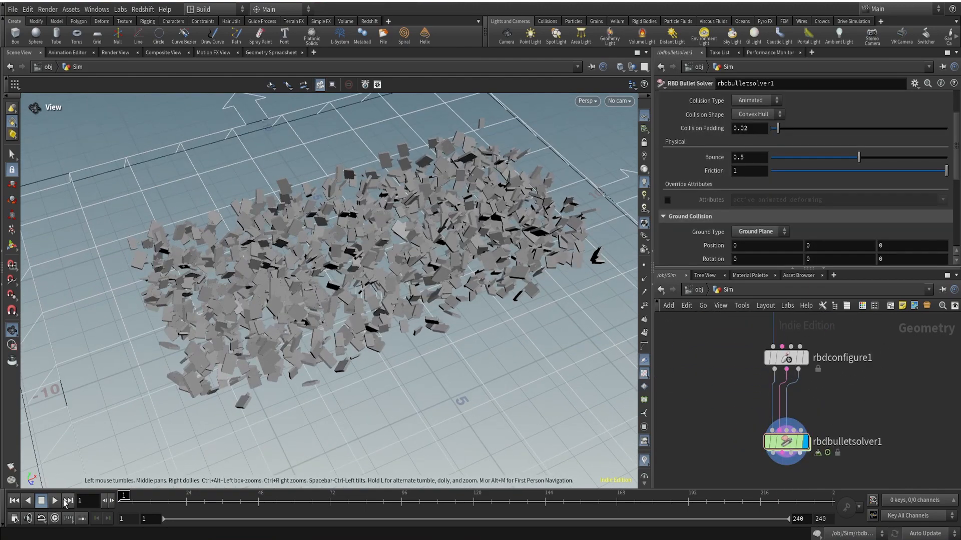
Play the bubble simulation to about frame 84, stop it and return the timeline to frame 1.
{"action": "left_click", "coordinate": [55, 500]}
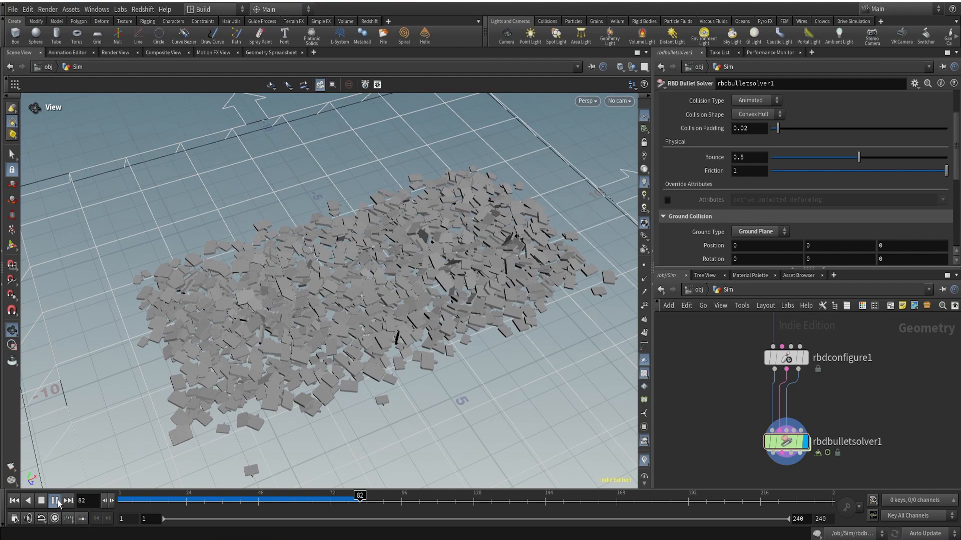
{"action": "left_click", "coordinate": [57, 501]}
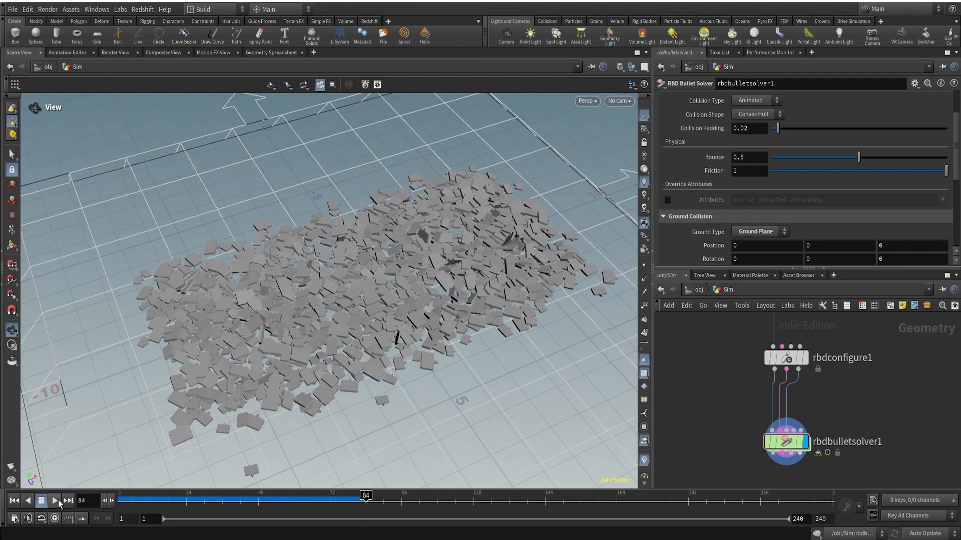
{"action": "left_click", "coordinate": [15, 501]}
{"action": "mouse_move", "coordinate": [123, 498]}
{"action": "left_mouse_down"}
{"action": "mouse_move", "coordinate": [279, 486]}
{"action": "mouse_move", "coordinate": [110, 482]}
{"action": "mouse_move", "coordinate": [229, 473]}
{"action": "mouse_move", "coordinate": [70, 481]}
{"action": "left_mouse_up"}
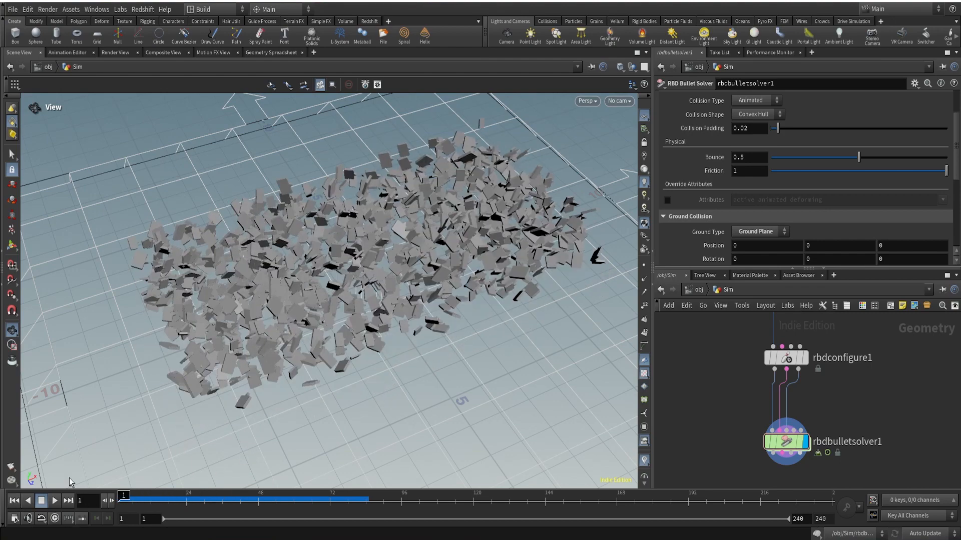
Insert a Color node between the Pack node and the Copy to Points node.
{"action": "scroll", "coordinate": [739, 370], "scroll_direction": "down", "scroll_amount": 3}
{"action": "middle_click_drag", "start_coordinate": [717, 353], "coordinate": [784, 434]}
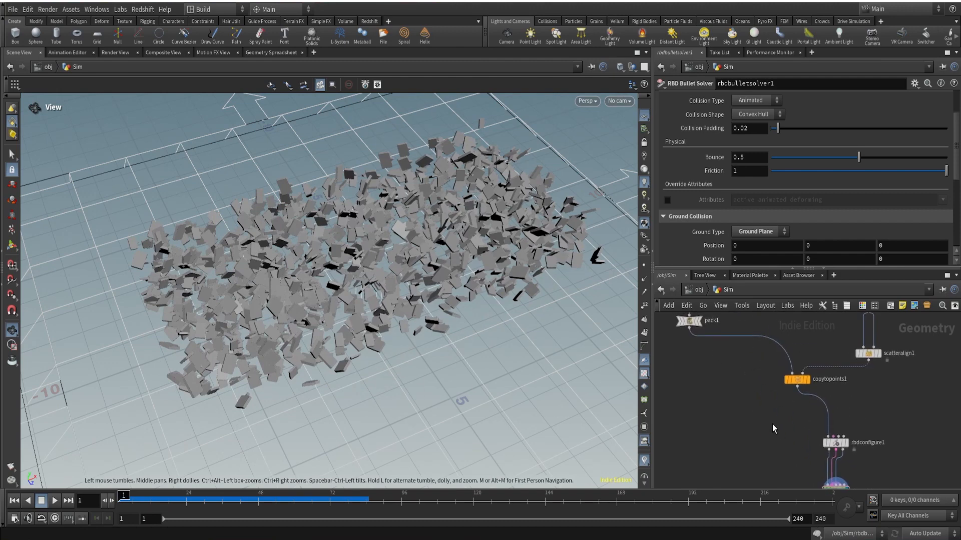
{"action": "middle_click_drag", "start_coordinate": [715, 357], "coordinate": [717, 419]}
{"action": "scroll", "coordinate": [717, 419], "scroll_direction": "up", "scroll_amount": 1}
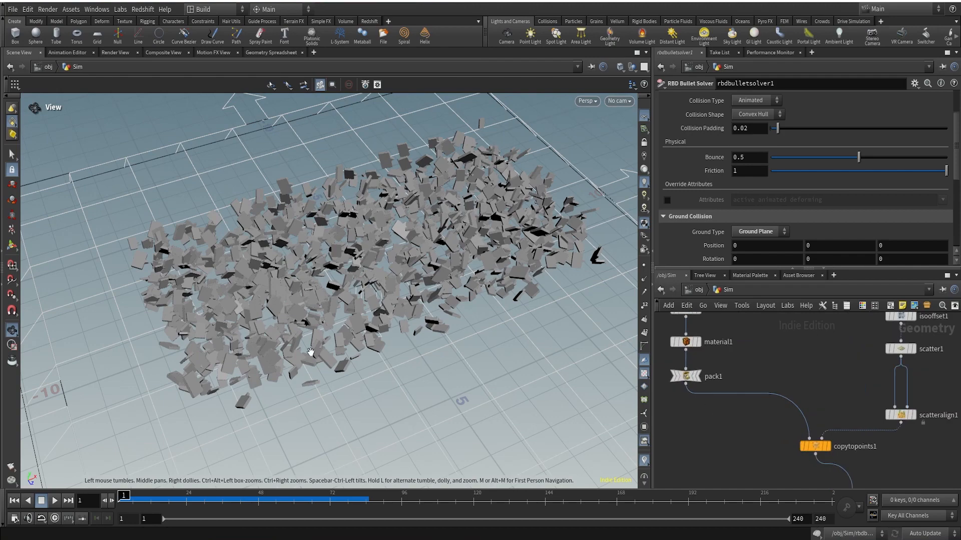
{"action": "key", "text": "Tab"}
{"action": "type", "text": "colo"}
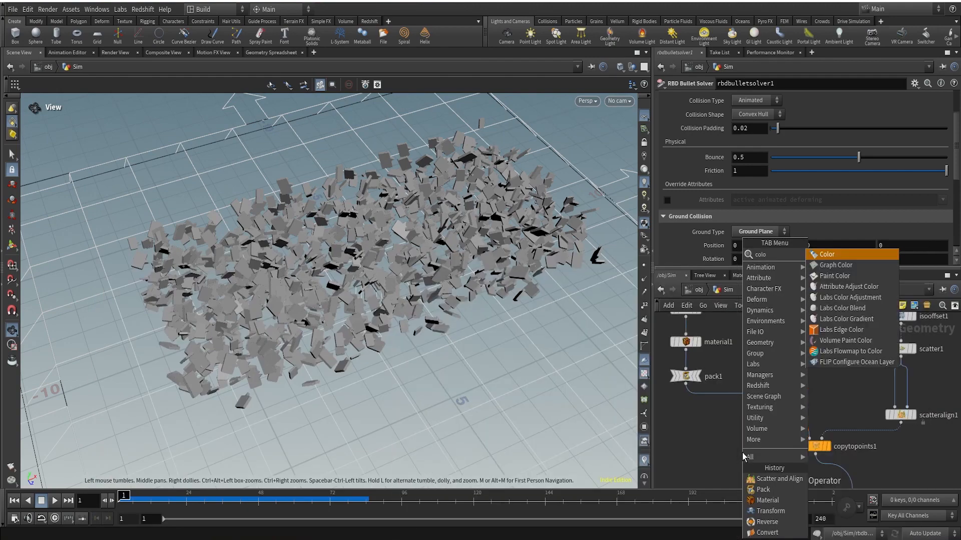
{"action": "key", "text": "Return"}
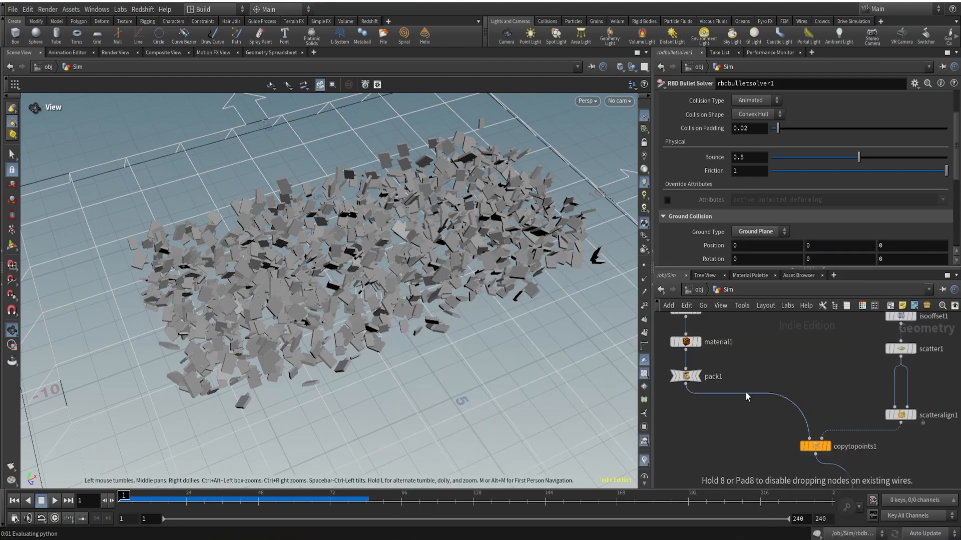
{"action": "left_click", "coordinate": [747, 411]}
{"action": "left_click_drag", "start_coordinate": [747, 411], "coordinate": [696, 411]}
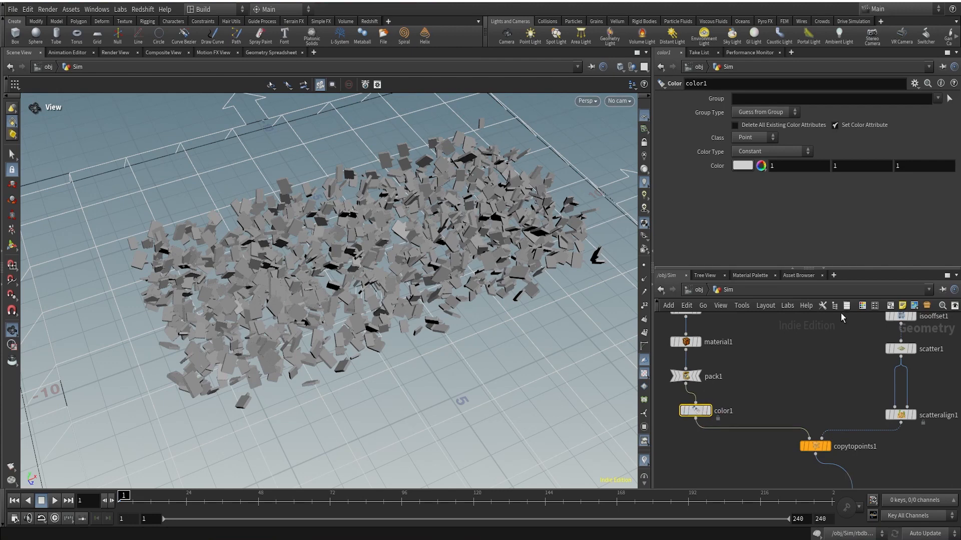
Set the Color node to hex 3838E3 and line it up beneath the Pack node.
{"action": "left_click", "coordinate": [742, 165]}
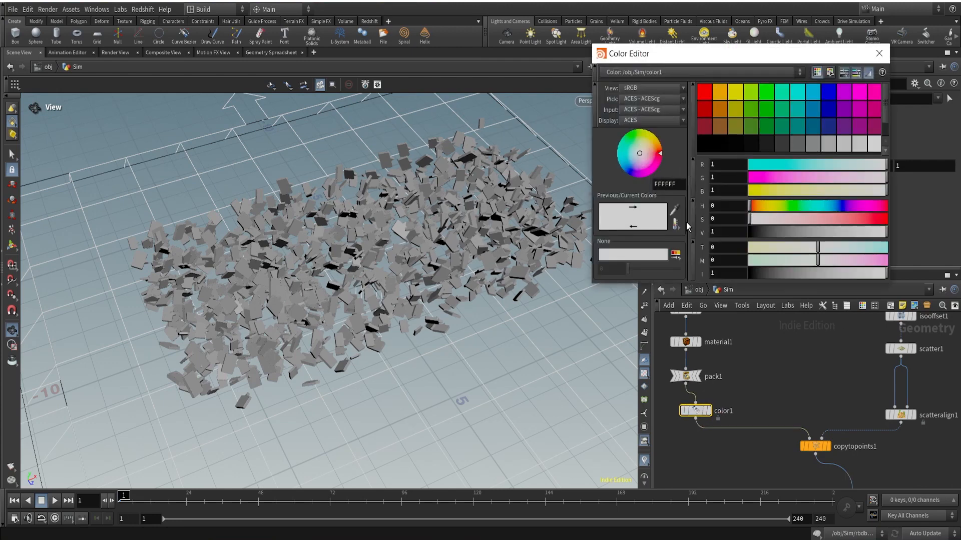
{"action": "double_click", "coordinate": [683, 184]}
{"action": "type", "text": "3838e3"}
{"action": "left_click", "coordinate": [800, 390]}
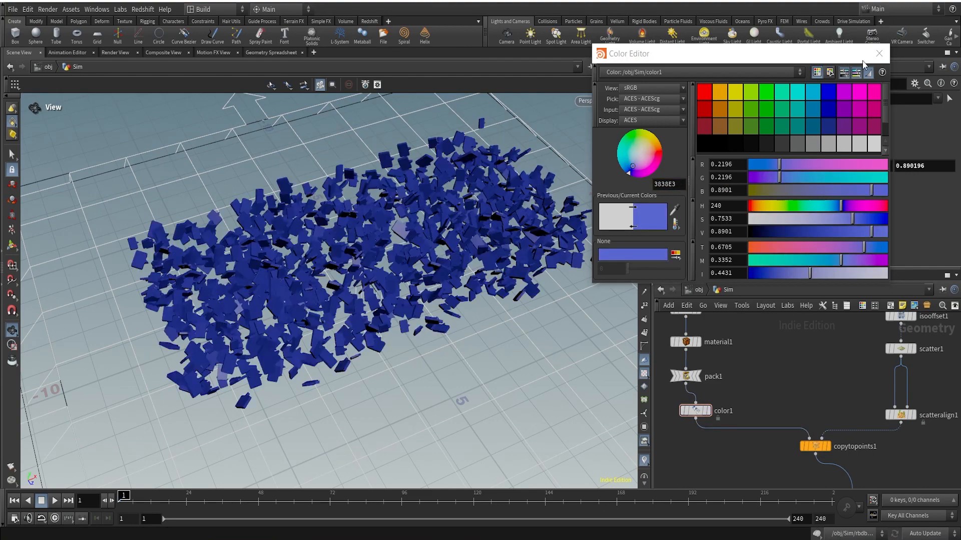
{"action": "left_click", "coordinate": [879, 53]}
{"action": "mouse_move", "coordinate": [430, 235]}
{"action": "left_mouse_down"}
{"action": "mouse_move", "coordinate": [445, 229]}
{"action": "mouse_move", "coordinate": [463, 253]}
{"action": "mouse_move", "coordinate": [439, 223]}
{"action": "left_mouse_up"}
{"action": "scroll", "coordinate": [785, 382], "scroll_direction": "down", "scroll_amount": 2}
{"action": "scroll", "coordinate": [726, 403], "scroll_direction": "up", "scroll_amount": 2}
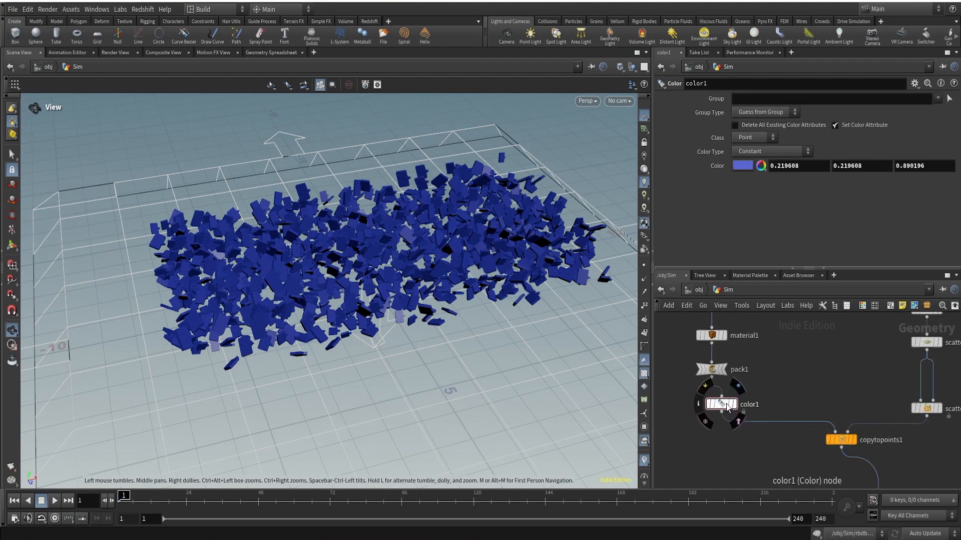
{"action": "left_click_drag", "start_coordinate": [724, 404], "coordinate": [718, 405]}
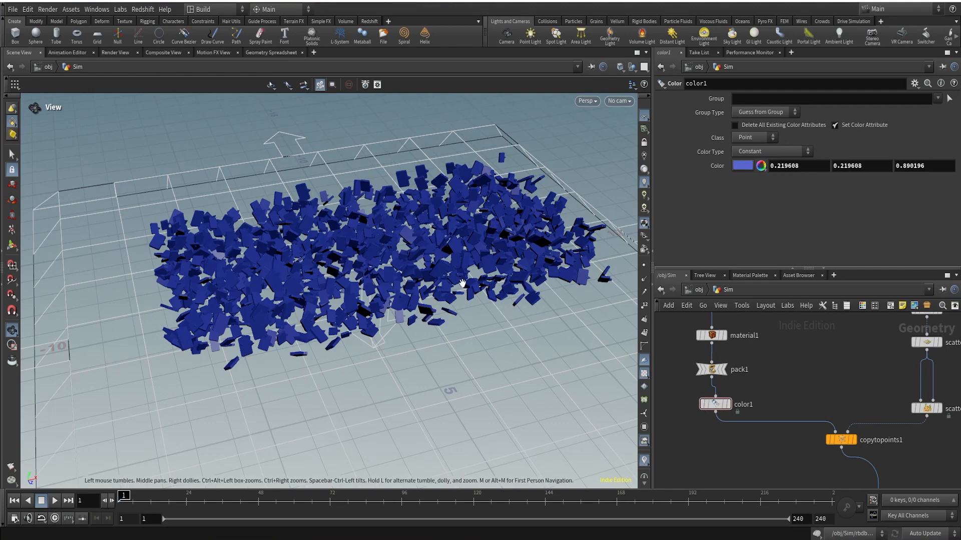
Examine the bubble node chain from the file import down to the Color node, along with the coloured bubbles.
{"action": "left_click_drag", "start_coordinate": [463, 283], "coordinate": [467, 260]}
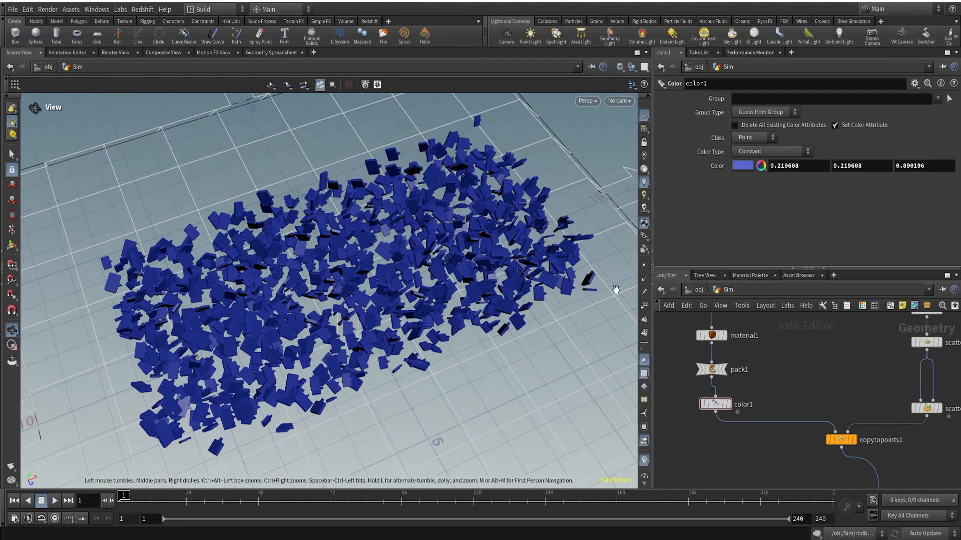
{"action": "scroll", "coordinate": [863, 410], "scroll_direction": "down", "scroll_amount": 3}
{"action": "middle_click_drag", "start_coordinate": [762, 328], "coordinate": [756, 377]}
{"action": "scroll", "coordinate": [746, 371], "scroll_direction": "down", "scroll_amount": 1}
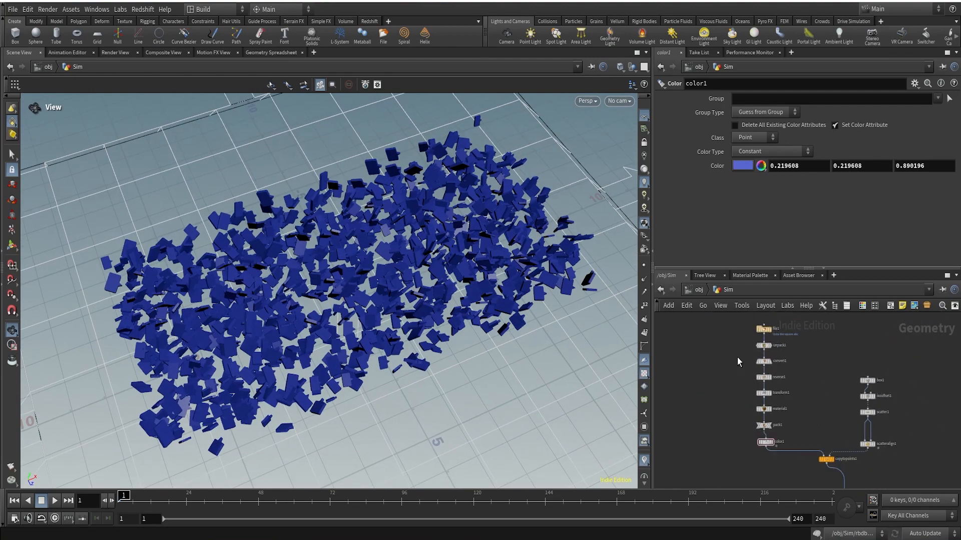
{"action": "left_click_drag", "start_coordinate": [734, 322], "coordinate": [783, 457]}
{"action": "scroll", "coordinate": [776, 448], "scroll_direction": "up", "scroll_amount": 4}
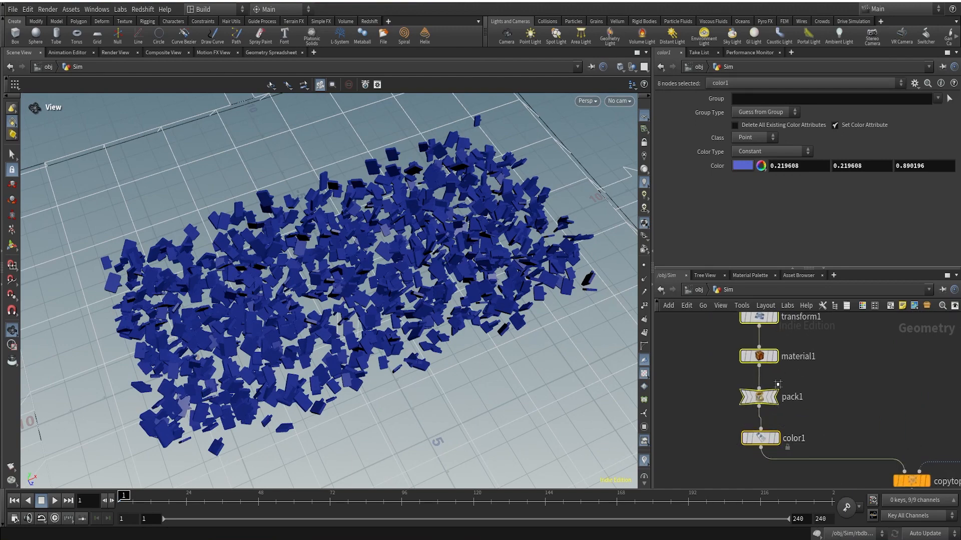
{"action": "left_click", "coordinate": [869, 394]}
{"action": "scroll", "coordinate": [873, 393], "scroll_direction": "down", "scroll_amount": 3}
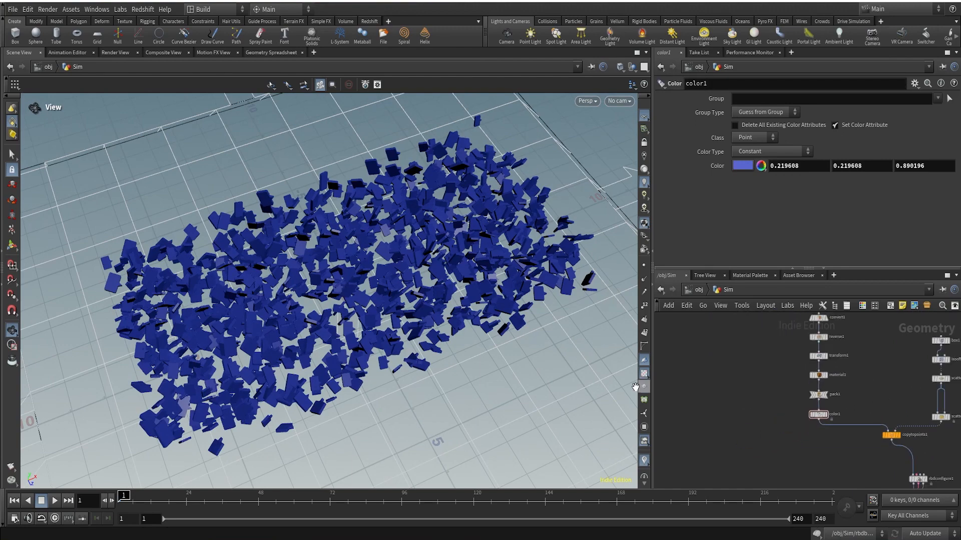
{"action": "left_click_drag", "start_coordinate": [470, 280], "coordinate": [464, 261]}
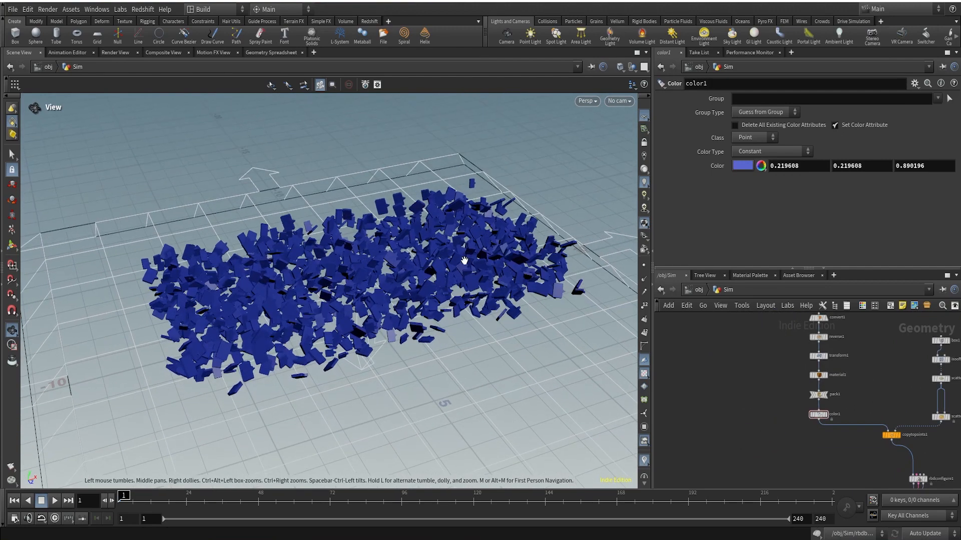
Move the RBD Configure and RBD Bullet Solver nodes together so they sit directly below Copy to Points.
{"action": "scroll", "coordinate": [859, 398], "scroll_direction": "down", "scroll_amount": 4}
{"action": "middle_click_drag", "start_coordinate": [863, 441], "coordinate": [817, 407]}
{"action": "scroll", "coordinate": [816, 406], "scroll_direction": "up", "scroll_amount": 5}
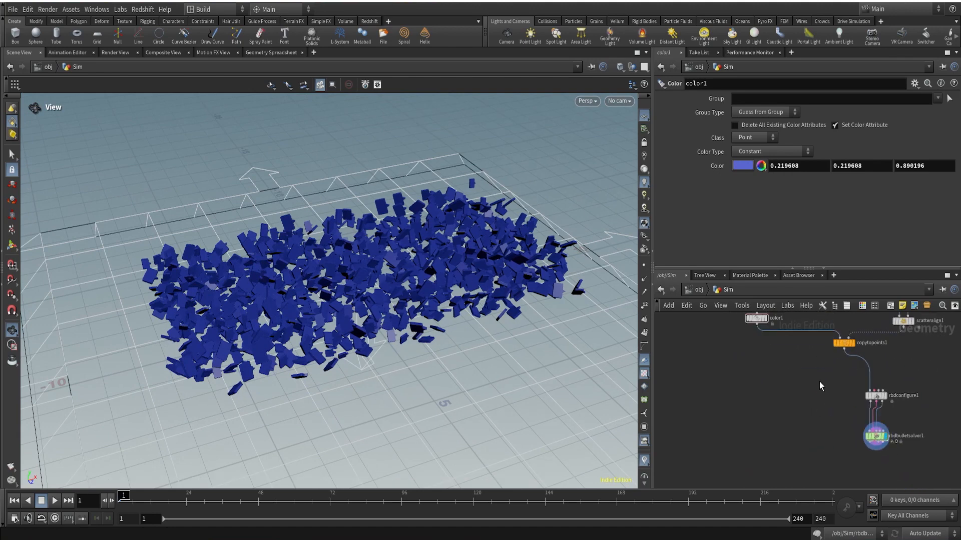
{"action": "left_click_drag", "start_coordinate": [849, 381], "coordinate": [925, 436]}
{"action": "left_click_drag", "start_coordinate": [877, 398], "coordinate": [841, 384]}
{"action": "scroll", "coordinate": [842, 385], "scroll_direction": "up", "scroll_amount": 3}
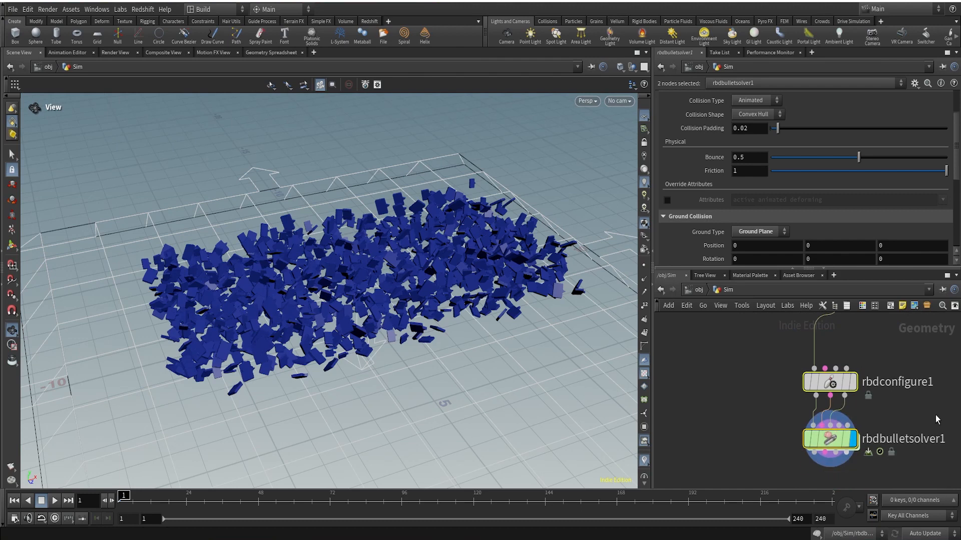
{"action": "left_click", "coordinate": [937, 417]}
Add a new File node in the empty network space beside the box and scatter branch.
{"action": "scroll", "coordinate": [937, 417], "scroll_direction": "down", "scroll_amount": 3}
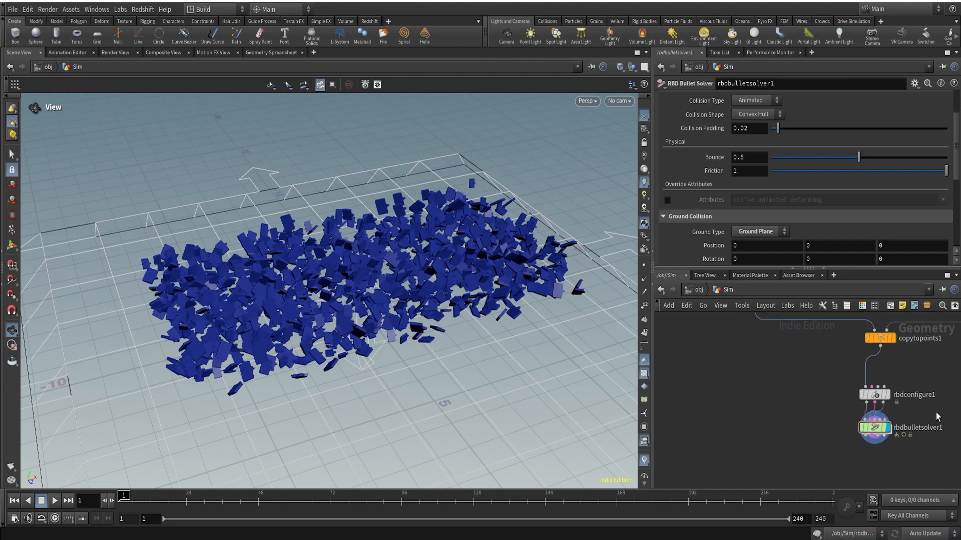
{"action": "scroll", "coordinate": [936, 417], "scroll_direction": "down", "scroll_amount": 5}
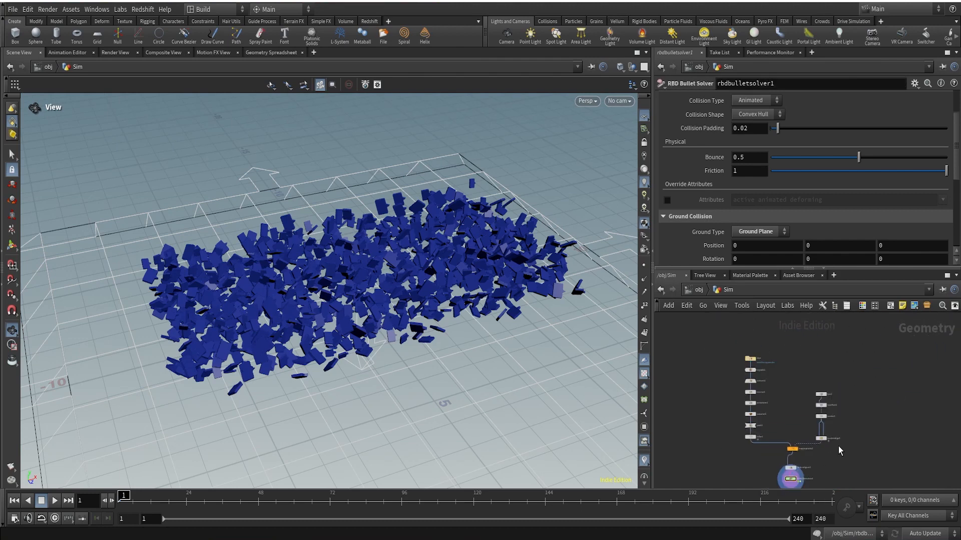
{"action": "left_click_drag", "start_coordinate": [754, 370], "coordinate": [749, 403]}
{"action": "scroll", "coordinate": [773, 436], "scroll_direction": "up", "scroll_amount": 3}
{"action": "middle_click_drag", "start_coordinate": [817, 434], "coordinate": [778, 424]}
{"action": "left_click", "coordinate": [856, 368]}
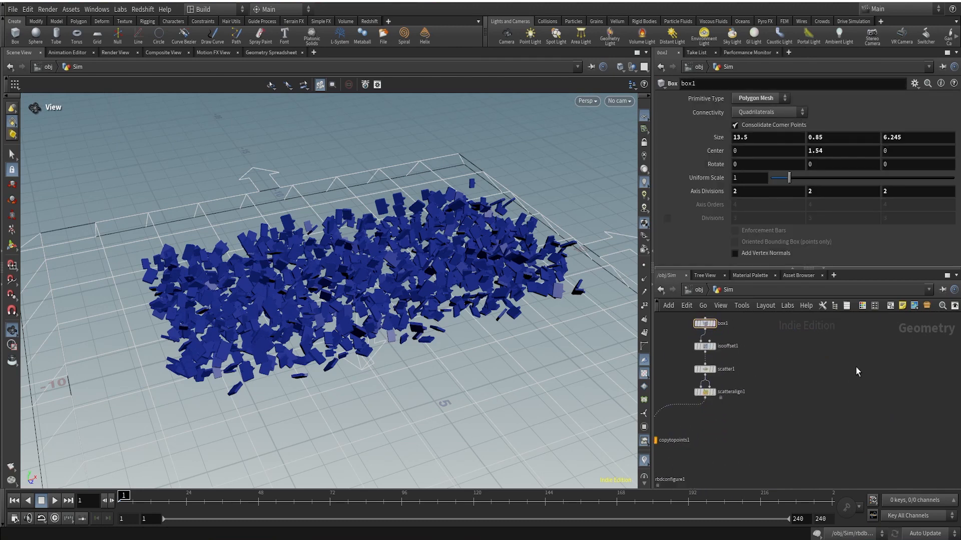
{"action": "key", "text": "Tab"}
{"action": "type", "text": "fil"}
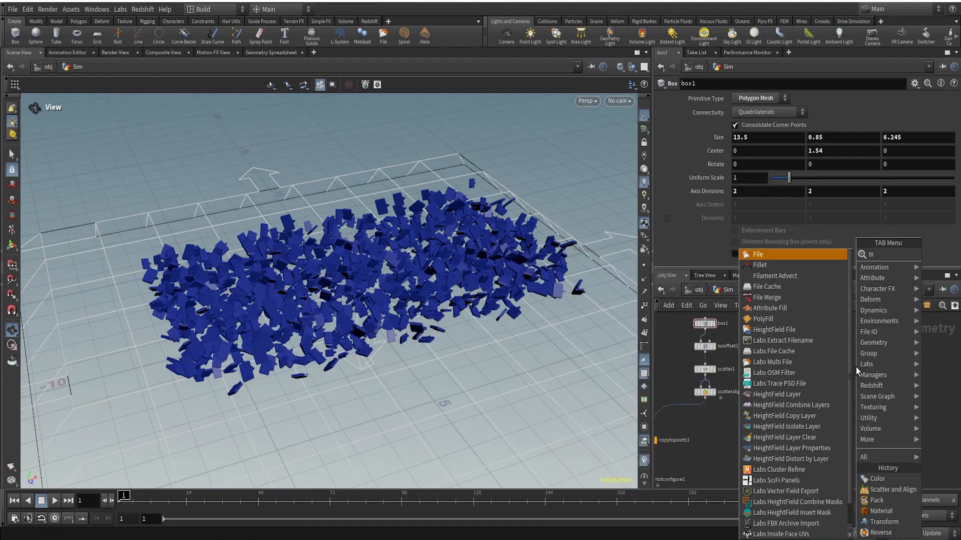
{"action": "key", "text": "Return"}
{"action": "left_click", "coordinate": [855, 367]}
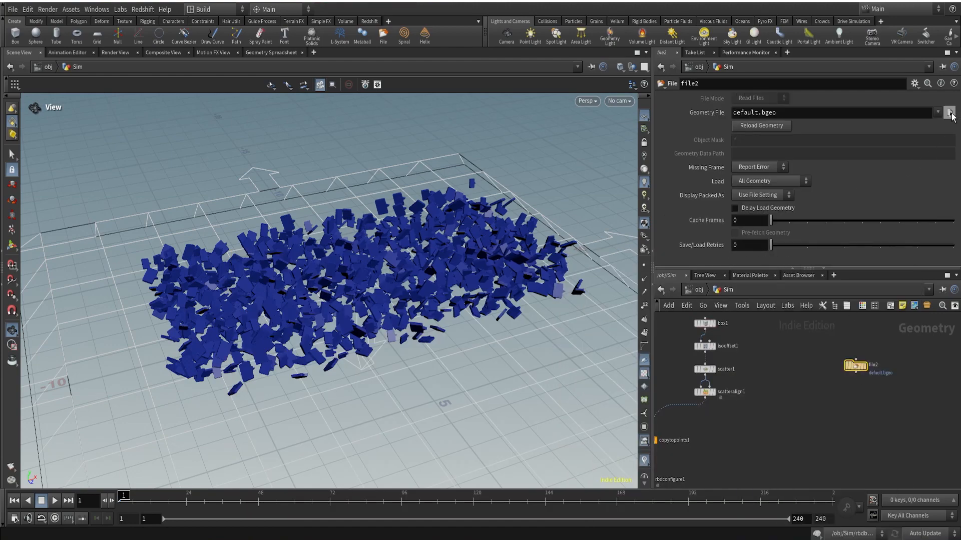
Load Instagram logo.abc from the $HIP folder as the new File node's geometry.
{"action": "left_click", "coordinate": [949, 112]}
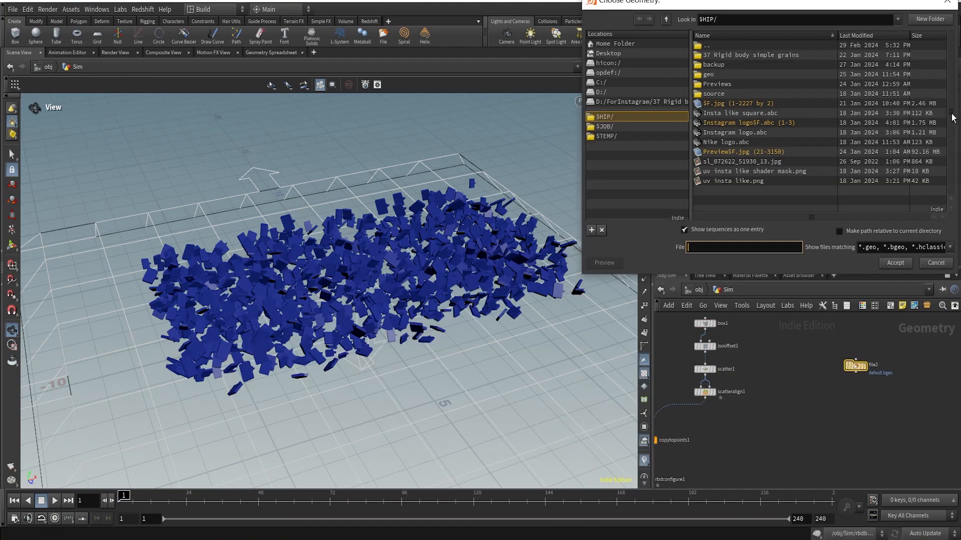
{"action": "left_click", "coordinate": [753, 133]}
{"action": "left_click", "coordinate": [903, 265]}
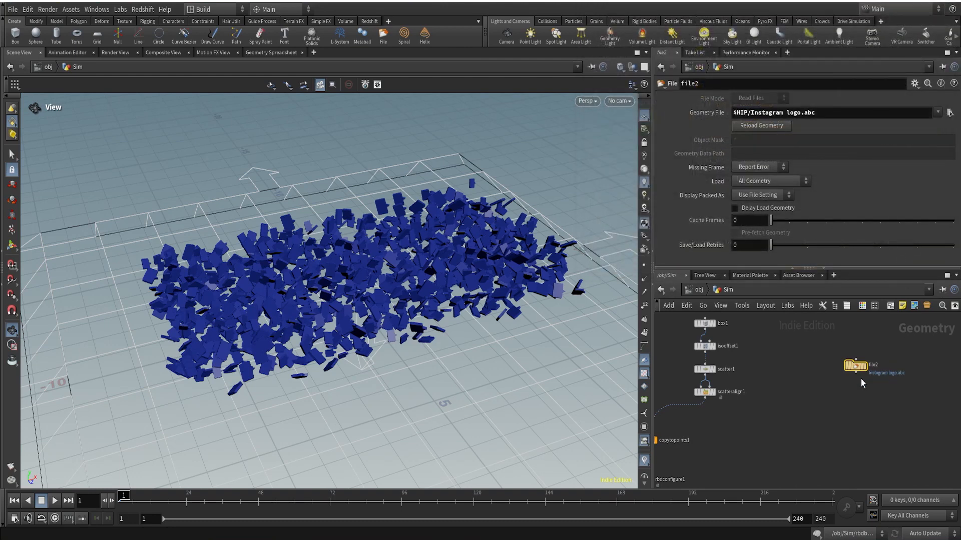
Show the File node's logo geometry in the viewport and inspect it from several angles.
{"action": "scroll", "coordinate": [856, 364], "scroll_direction": "up", "scroll_amount": 3}
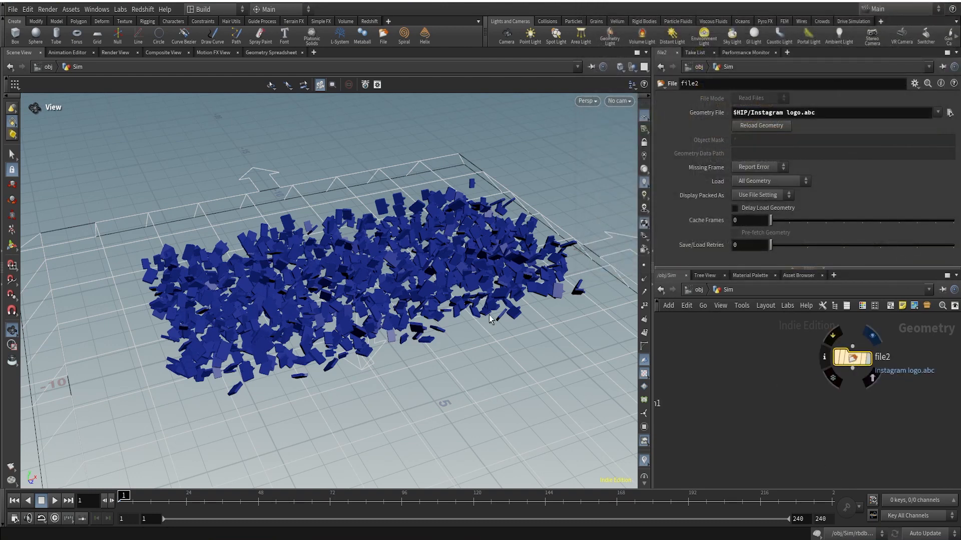
{"action": "left_click", "coordinate": [868, 359]}
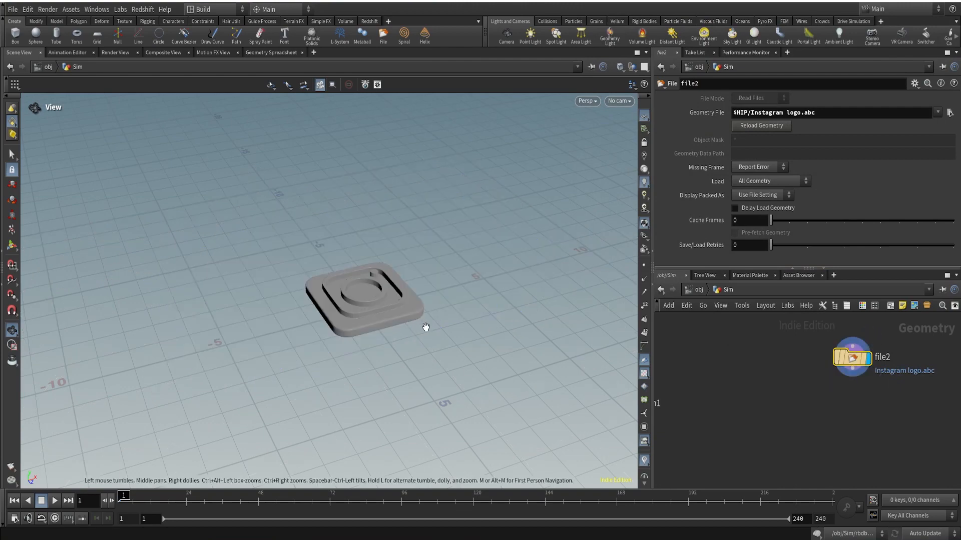
{"action": "left_click_drag", "start_coordinate": [386, 327], "coordinate": [434, 308]}
{"action": "left_click_drag", "start_coordinate": [445, 244], "coordinate": [390, 302]}
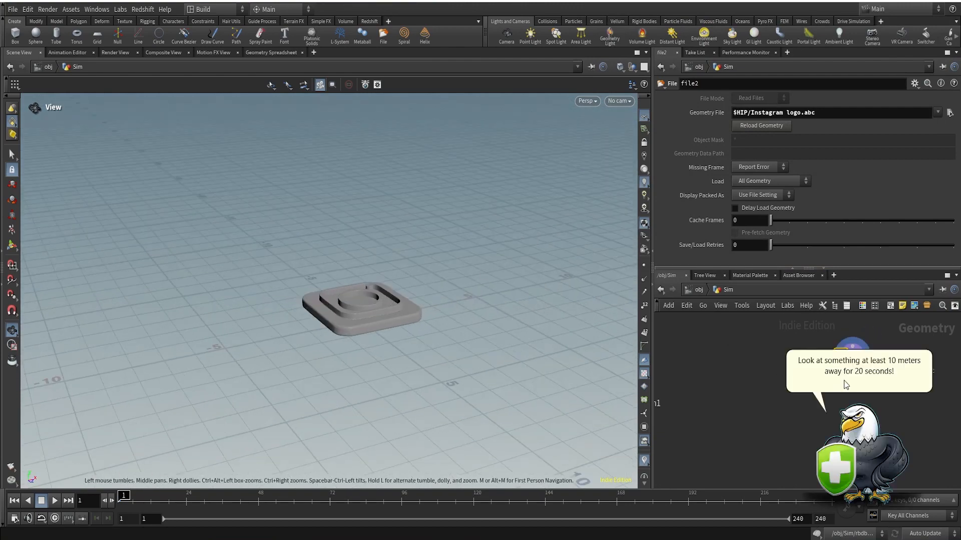
Add a Convert node wired below the Instagram logo File node, display it and inspect the polygon mesh.
{"action": "left_click", "coordinate": [859, 455]}
{"action": "left_click_drag", "start_coordinate": [854, 379], "coordinate": [813, 428]}
{"action": "type", "text": "c"}
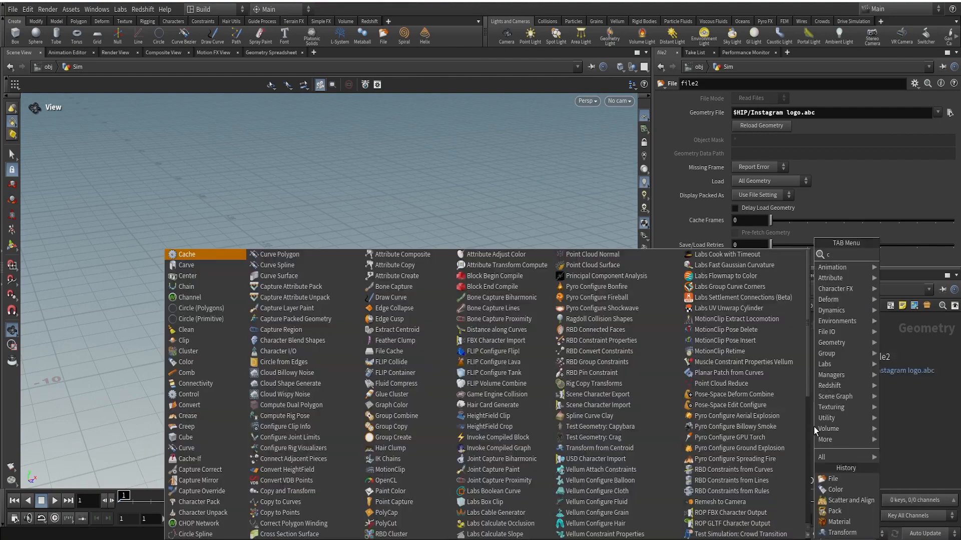
{"action": "type", "text": "onvert"}
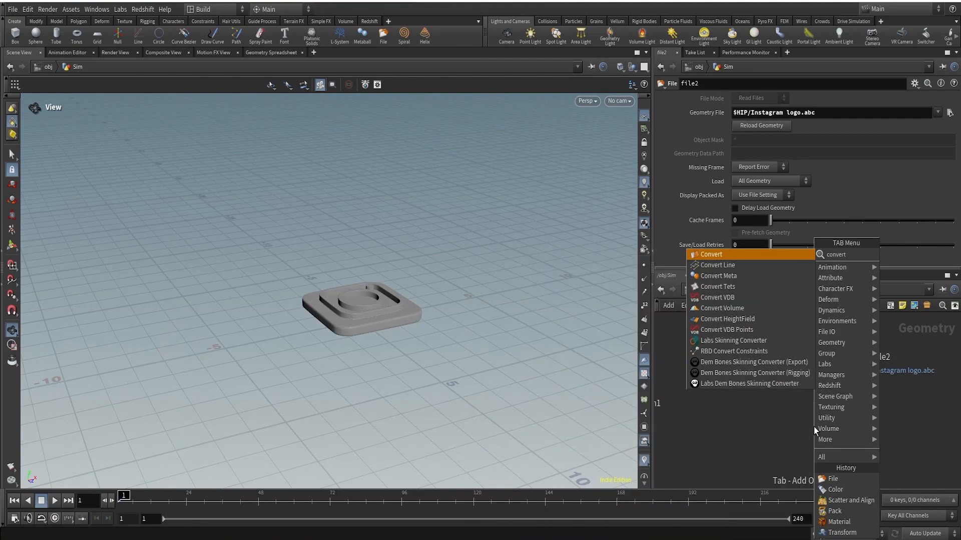
{"action": "key", "text": "Return"}
{"action": "scroll", "coordinate": [817, 427], "scroll_direction": "up", "scroll_amount": 2}
{"action": "left_click", "coordinate": [833, 427]}
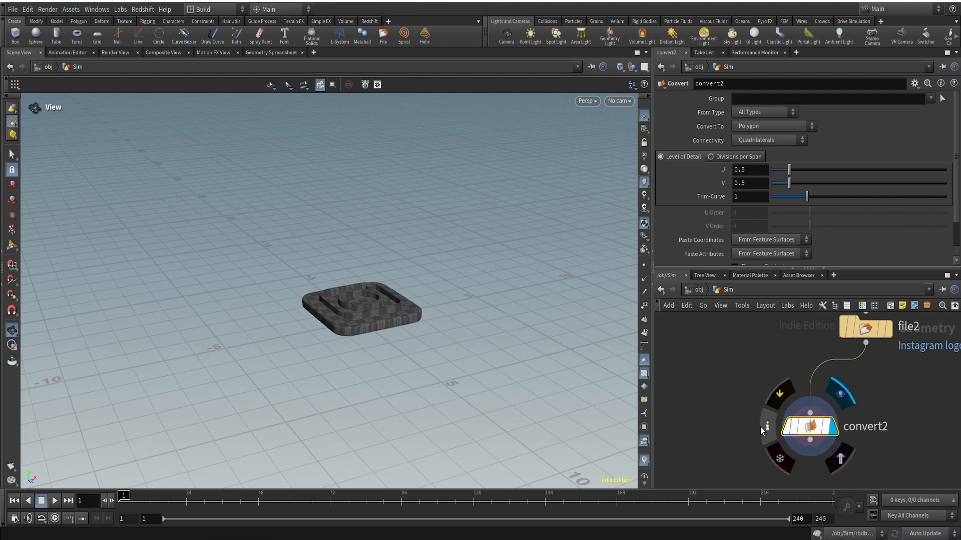
{"action": "left_click_drag", "start_coordinate": [371, 300], "coordinate": [371, 331]}
{"action": "scroll", "coordinate": [370, 331], "scroll_direction": "up", "scroll_amount": 3}
Add a Transform node wired below the logo's Convert node and display its result.
{"action": "middle_click_drag", "start_coordinate": [947, 456], "coordinate": [870, 385]}
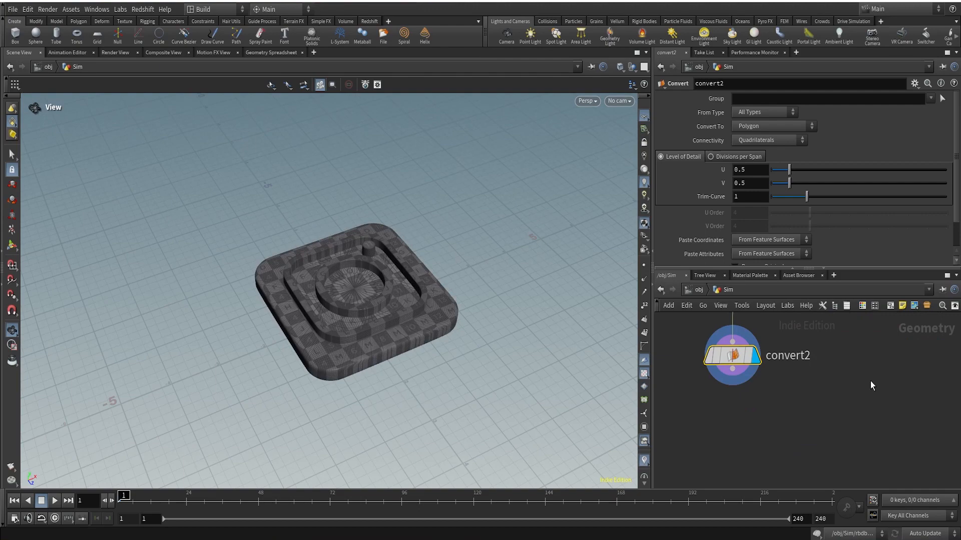
{"action": "left_click_drag", "start_coordinate": [733, 369], "coordinate": [793, 419]}
{"action": "left_click", "coordinate": [793, 420]}
{"action": "type", "text": "transf"}
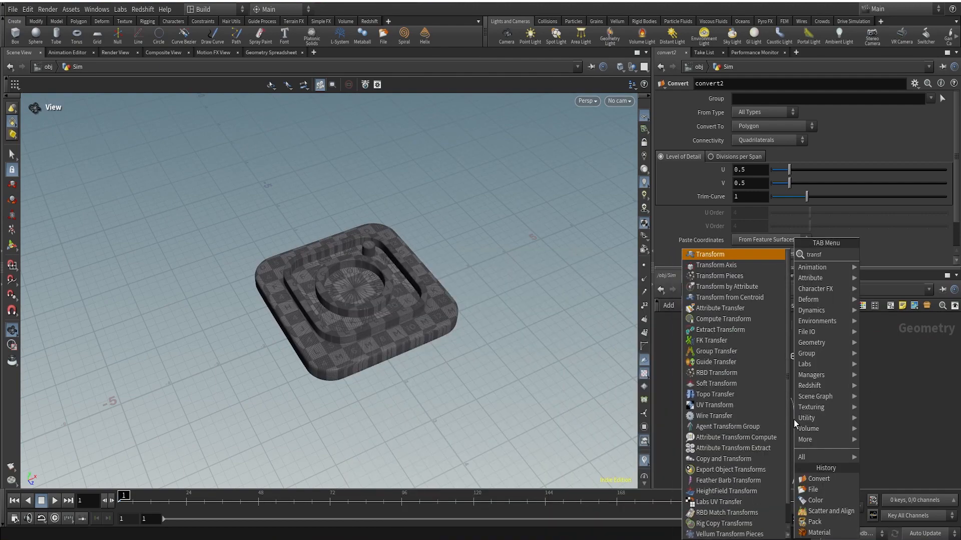
{"action": "key", "text": "Return"}
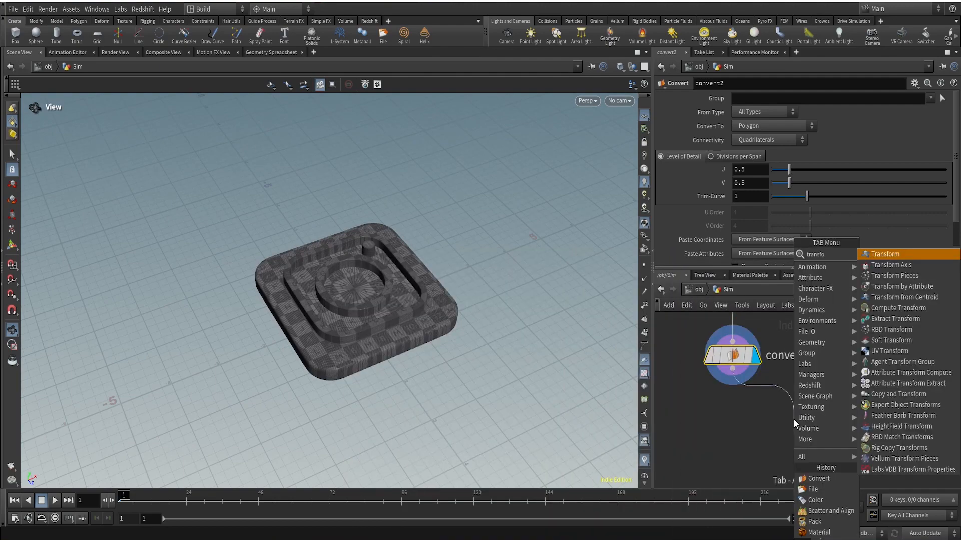
{"action": "mouse_move", "coordinate": [793, 422]}
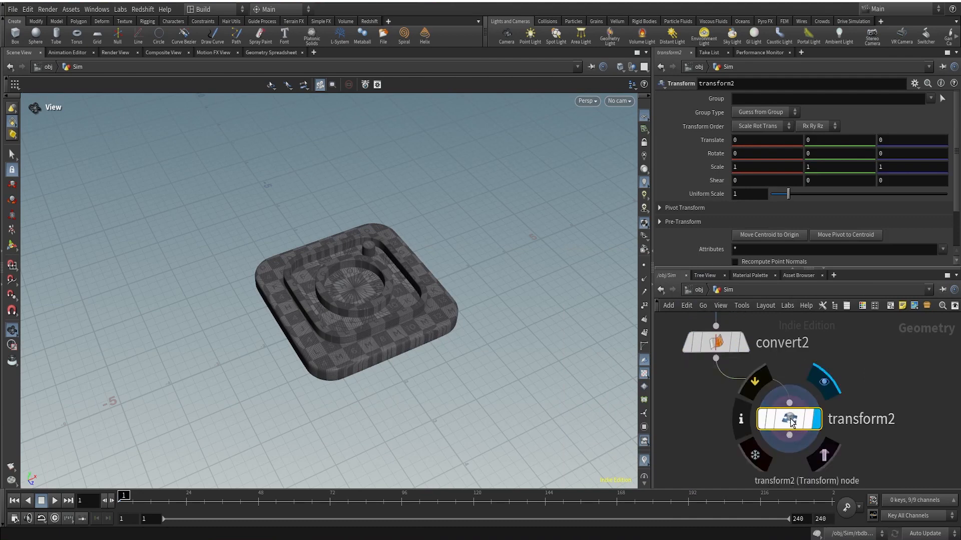
Set the logo Transform's Uniform Scale to 1.25 and its Y Translate to 1.25.
{"action": "middle_click_drag", "start_coordinate": [757, 194], "coordinate": [874, 222]}
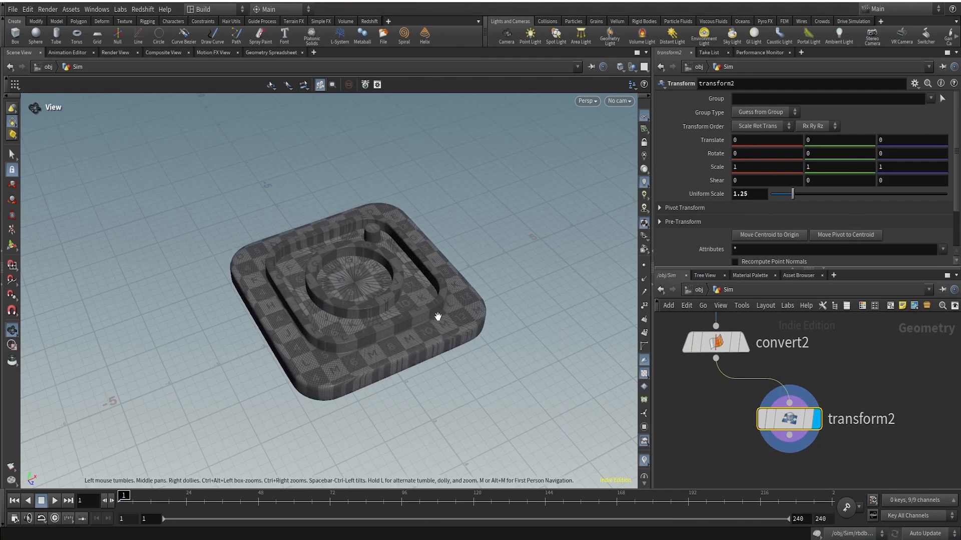
{"action": "middle_click_drag", "start_coordinate": [852, 141], "coordinate": [435, 172]}
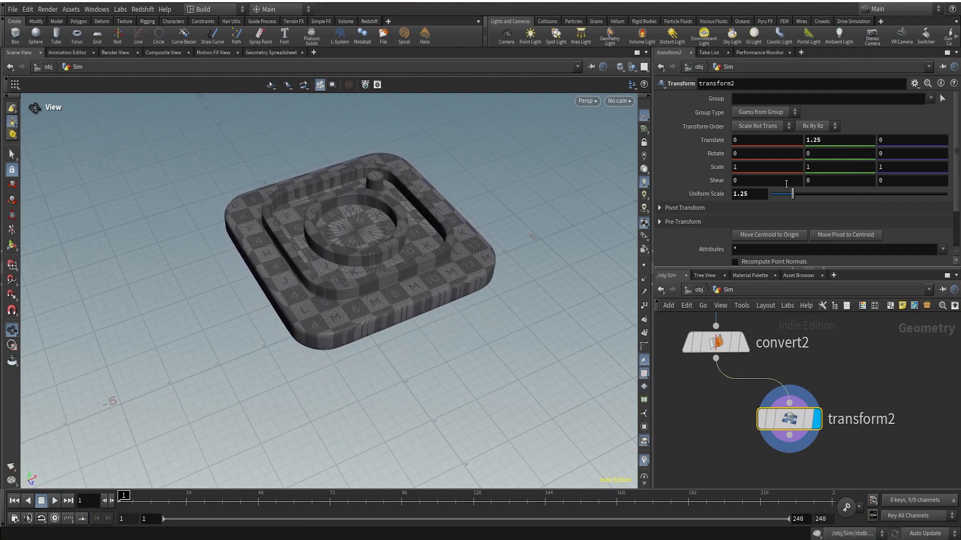
{"action": "left_click_drag", "start_coordinate": [354, 240], "coordinate": [406, 269]}
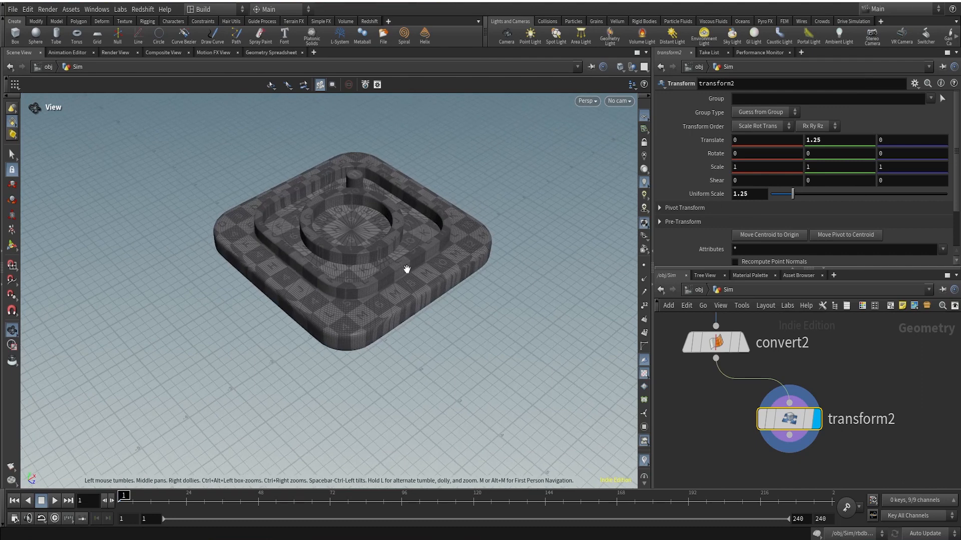
Align the logo's File, Convert and Transform nodes in one vertical column.
{"action": "scroll", "coordinate": [938, 438], "scroll_direction": "down", "scroll_amount": 5}
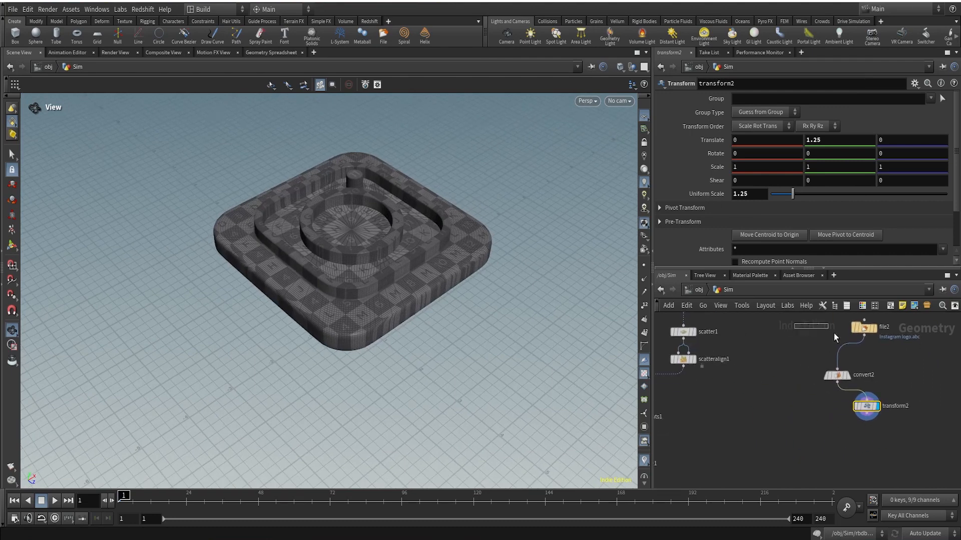
{"action": "left_click_drag", "start_coordinate": [834, 333], "coordinate": [868, 375]}
{"action": "key", "text": "a"}
{"action": "middle_click_drag", "start_coordinate": [911, 449], "coordinate": [896, 403]}
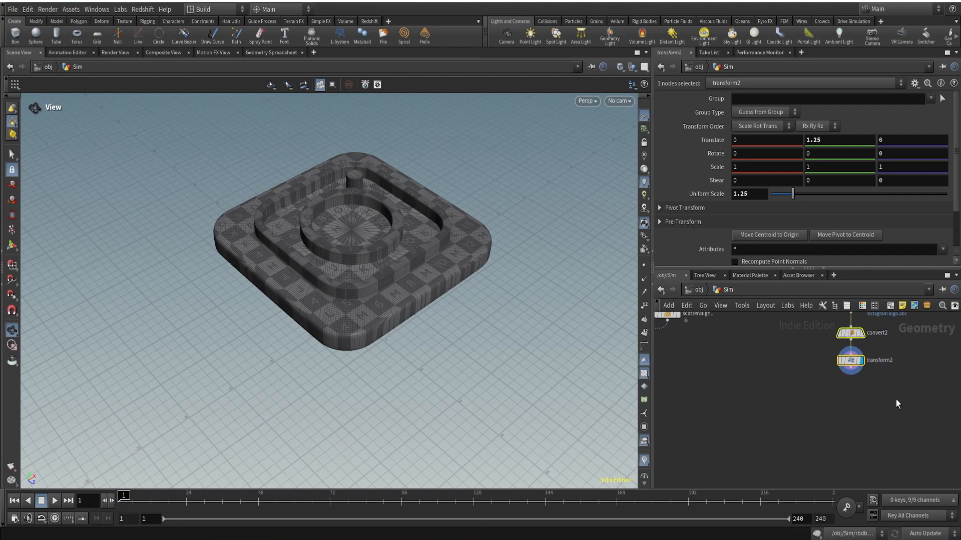
Add a Material node wired below the logo's Transform node and display it.
{"action": "scroll", "coordinate": [896, 399], "scroll_direction": "up", "scroll_amount": 2}
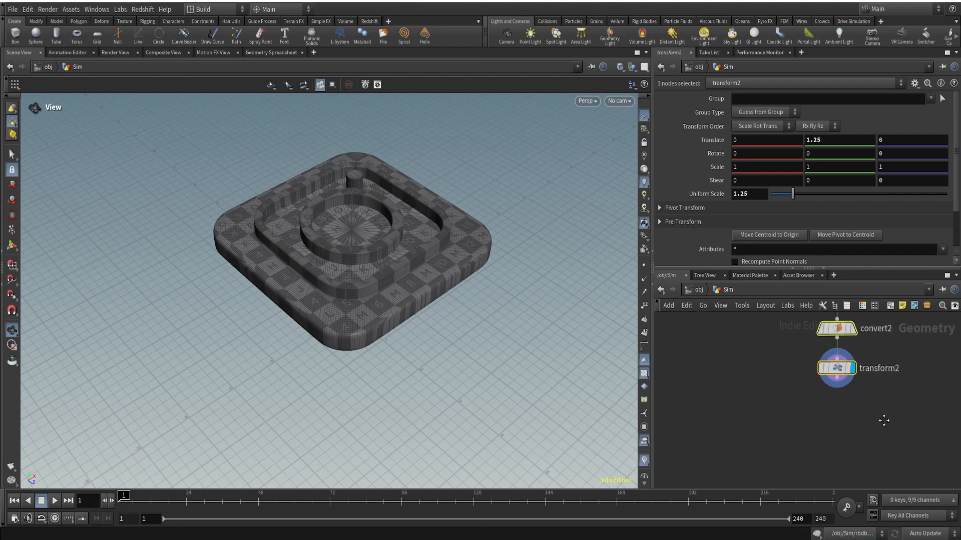
{"action": "left_click", "coordinate": [872, 409]}
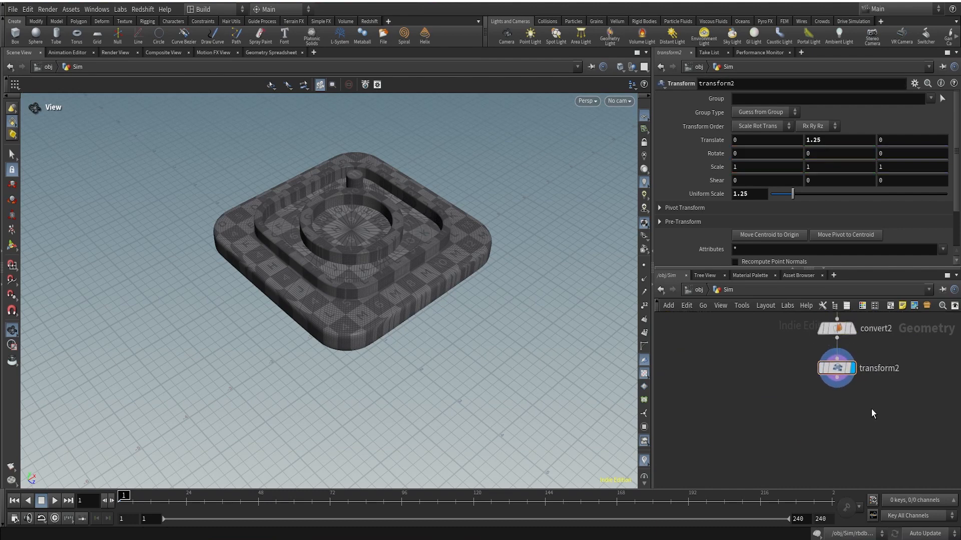
{"action": "left_click", "coordinate": [837, 388]}
{"action": "left_click", "coordinate": [815, 431]}
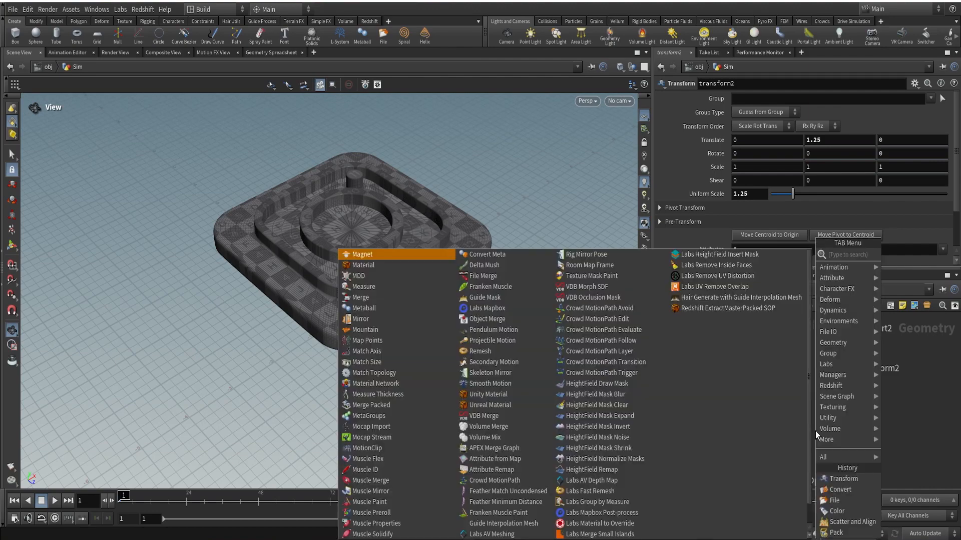
{"action": "type", "text": "material"}
{"action": "key", "text": "Return"}
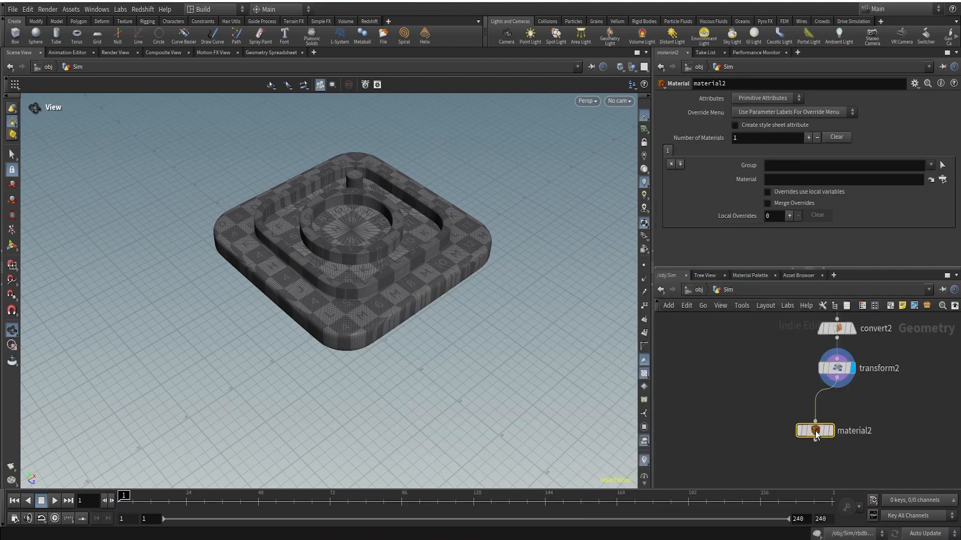
{"action": "left_click", "coordinate": [831, 423]}
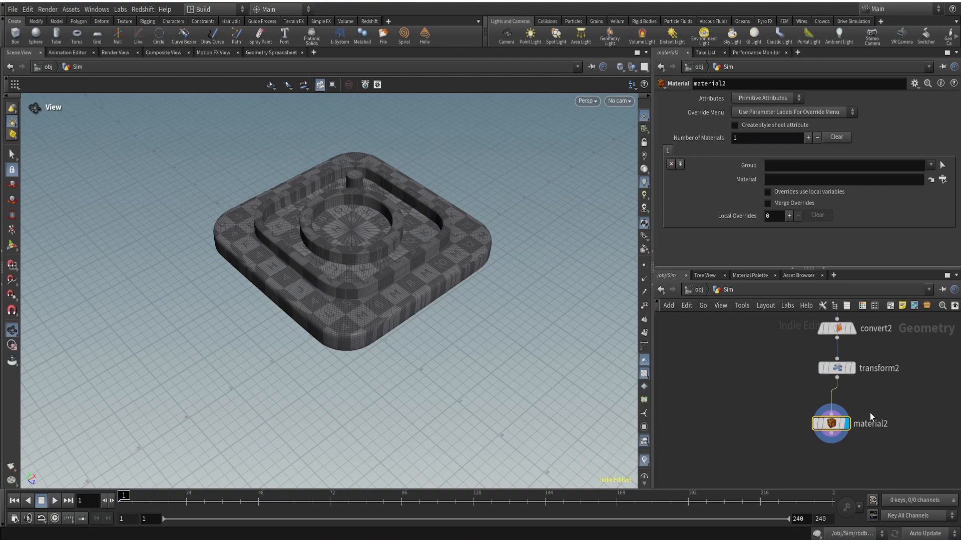
Add a Pack node below the logo's Material node, display it and check its point and primitive counts.
{"action": "left_click", "coordinate": [833, 398]}
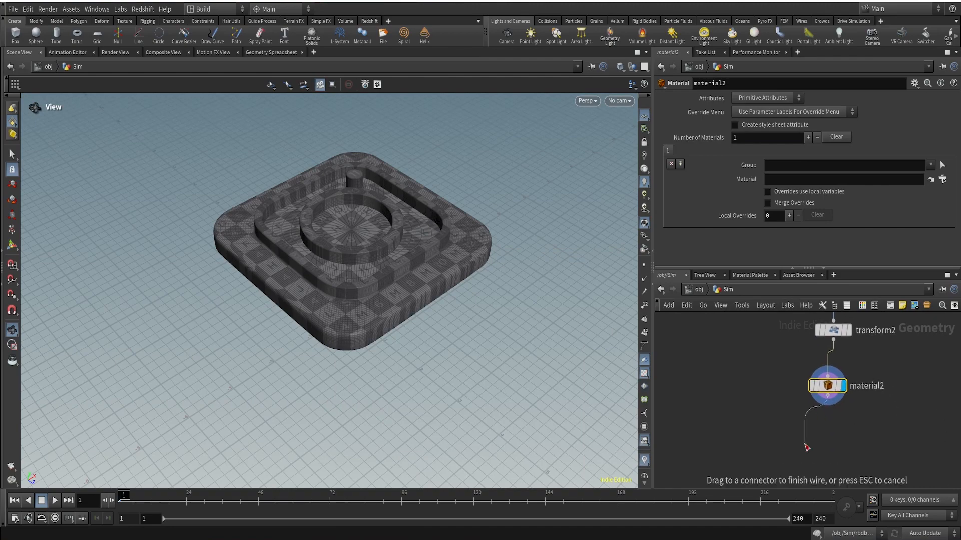
{"action": "left_click", "coordinate": [804, 445]}
{"action": "type", "text": "pack"}
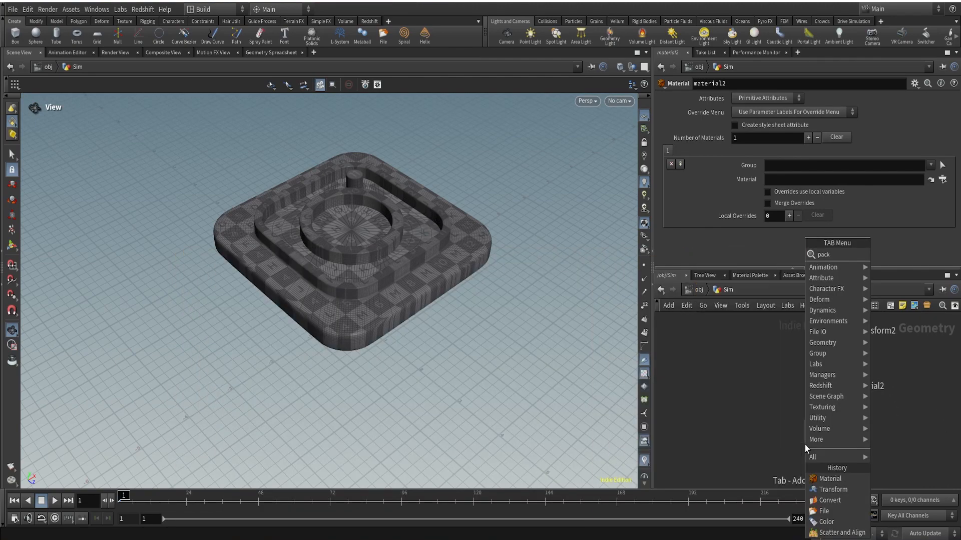
{"action": "key", "text": "Return"}
{"action": "left_click", "coordinate": [821, 447]}
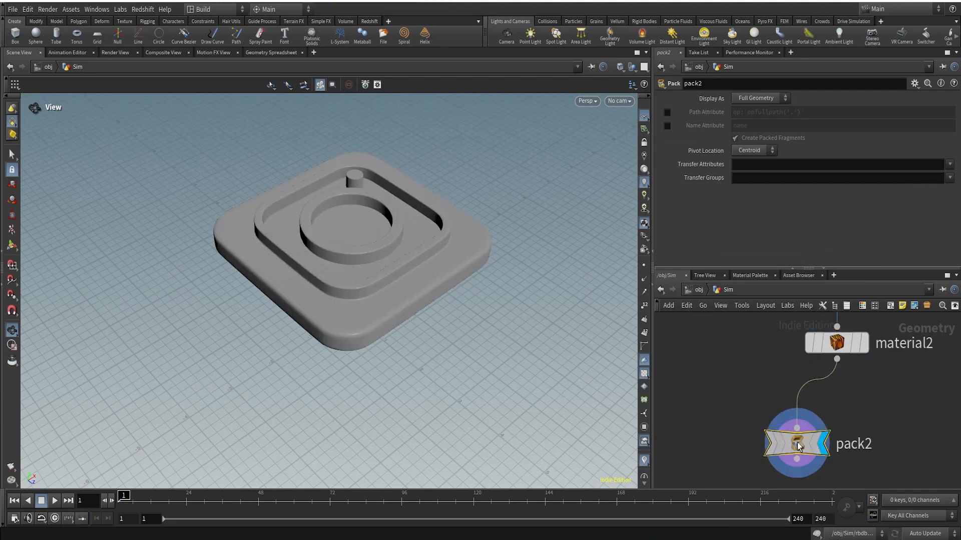
{"action": "left_click", "coordinate": [747, 443]}
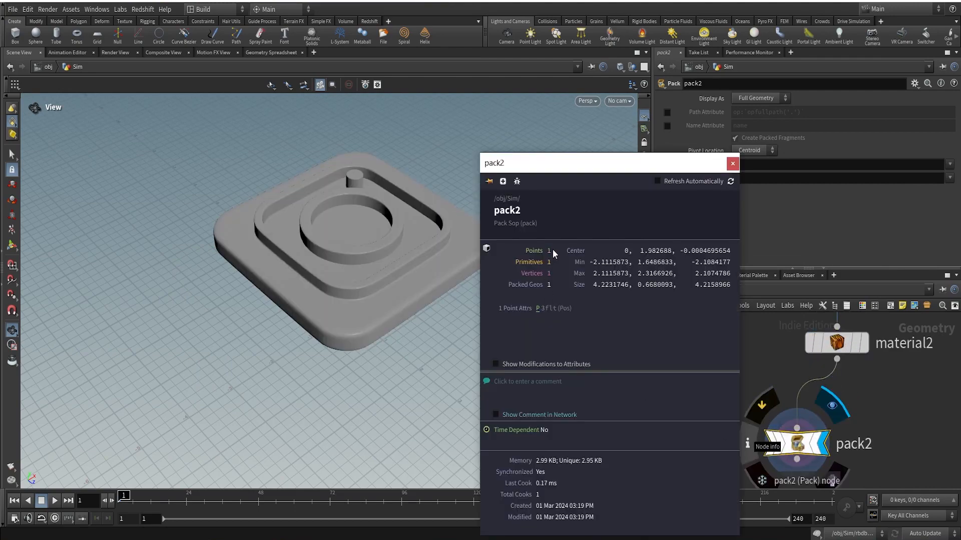
{"action": "left_click", "coordinate": [733, 164]}
Add an RBD Configure node beside the logo's Pack node, wire it directly to the Material node and display it.
{"action": "scroll", "coordinate": [790, 401], "scroll_direction": "down", "scroll_amount": 4}
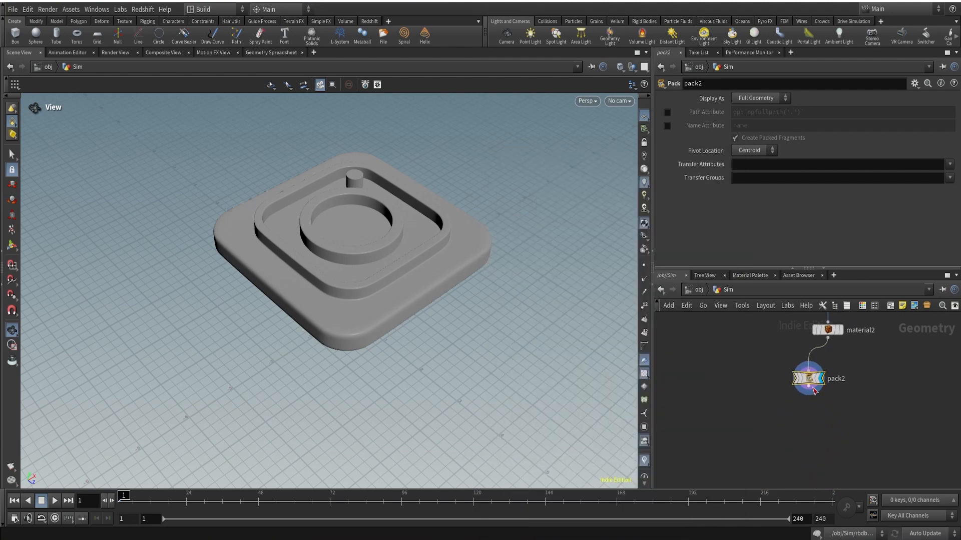
{"action": "left_click_drag", "start_coordinate": [865, 395], "coordinate": [832, 404]}
{"action": "key", "text": "Tab"}
{"action": "type", "text": "r"}
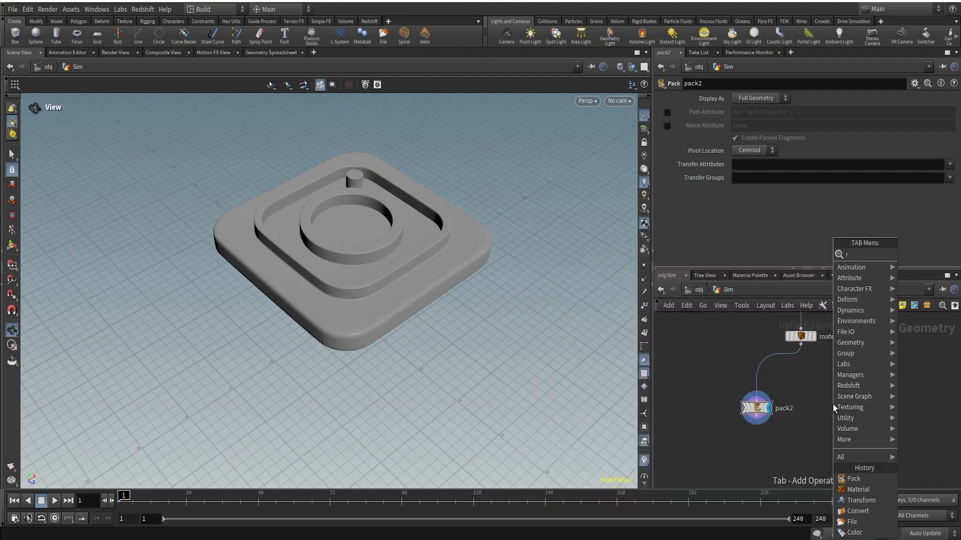
{"action": "type", "text": "bdco"}
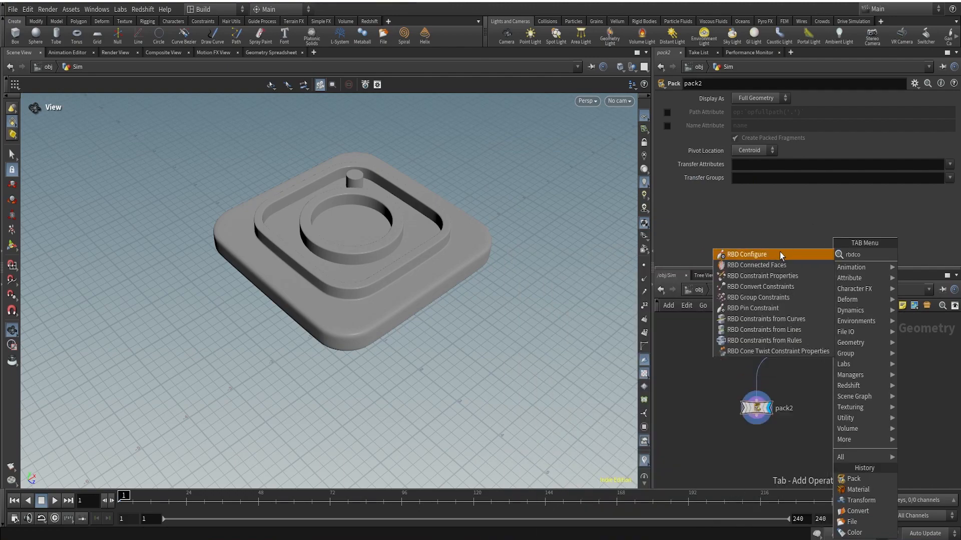
{"action": "left_click", "coordinate": [779, 253]}
{"action": "left_click", "coordinate": [851, 400]}
{"action": "left_click", "coordinate": [843, 400]}
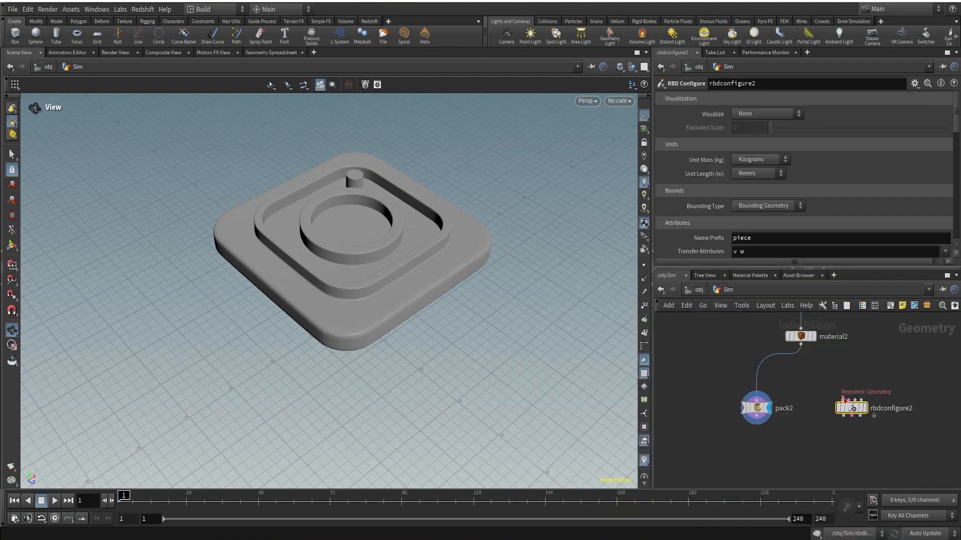
{"action": "left_click", "coordinate": [801, 345]}
{"action": "scroll", "coordinate": [862, 409], "scroll_direction": "up", "scroll_amount": 2}
{"action": "left_click", "coordinate": [865, 412]}
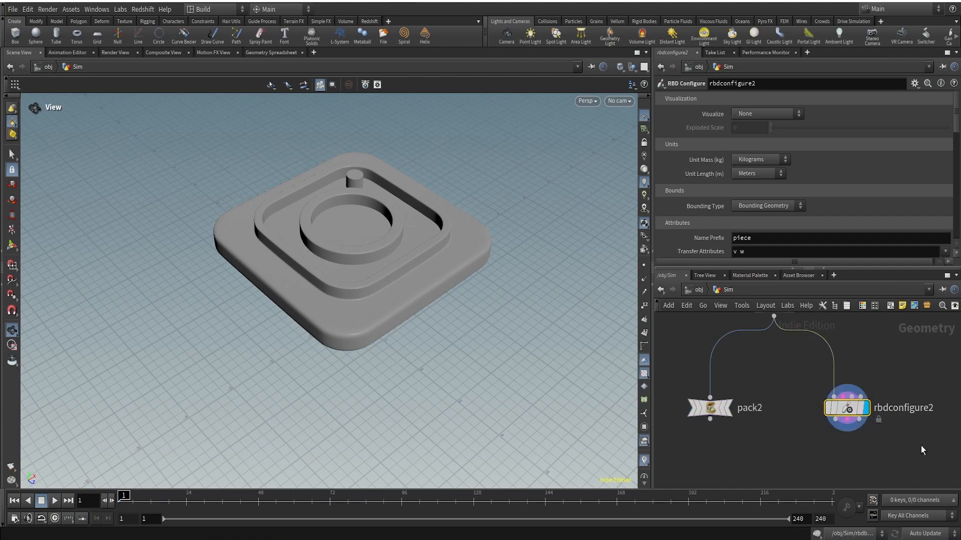
Check the geometry info of the RBD Configure node wired to the Material node and delete that node.
{"action": "left_click", "coordinate": [813, 409]}
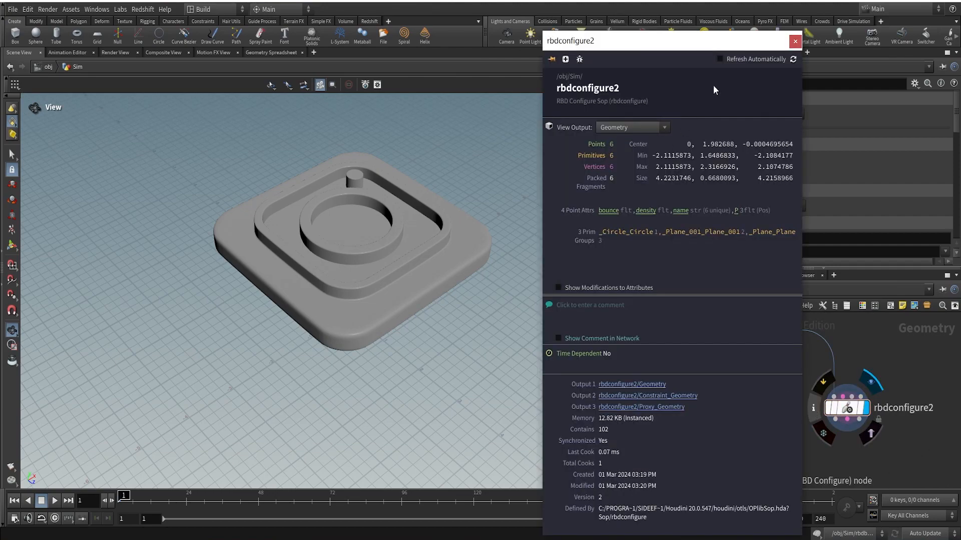
{"action": "left_click", "coordinate": [795, 41]}
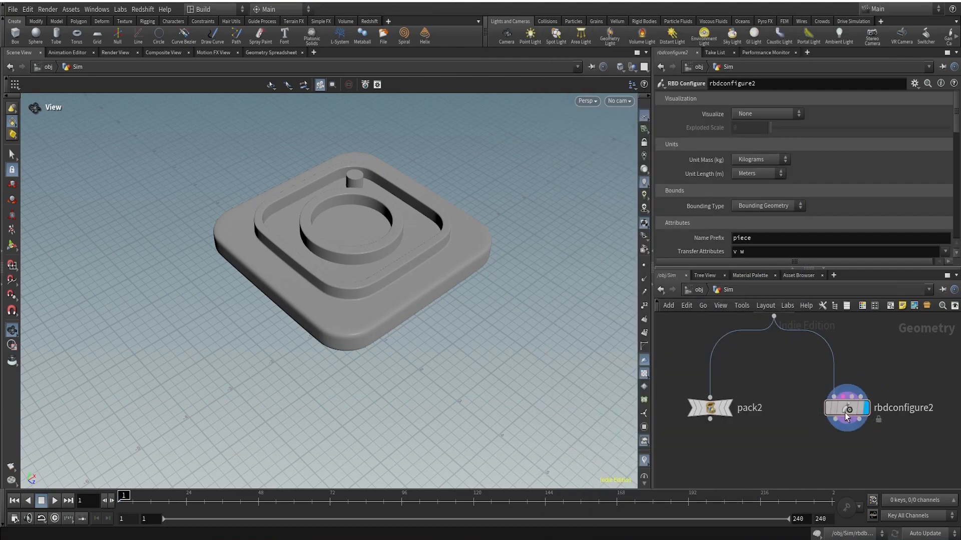
{"action": "key", "text": "Delete"}
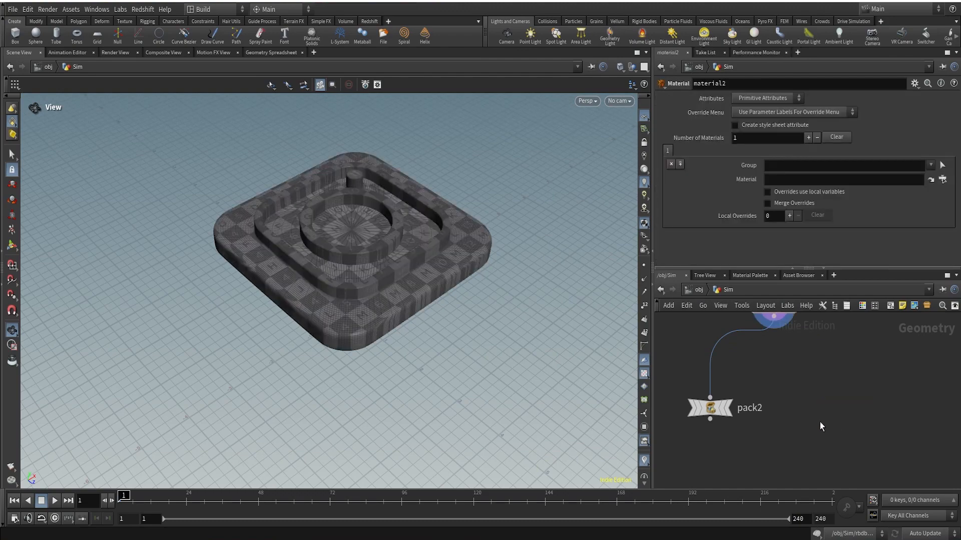
Reposition the logo's Pack node under the Material node and display the packed result.
{"action": "left_click_drag", "start_coordinate": [711, 408], "coordinate": [861, 397]}
{"action": "scroll", "coordinate": [754, 399], "scroll_direction": "up", "scroll_amount": 3}
{"action": "left_click", "coordinate": [753, 359]}
{"action": "left_click", "coordinate": [861, 396]}
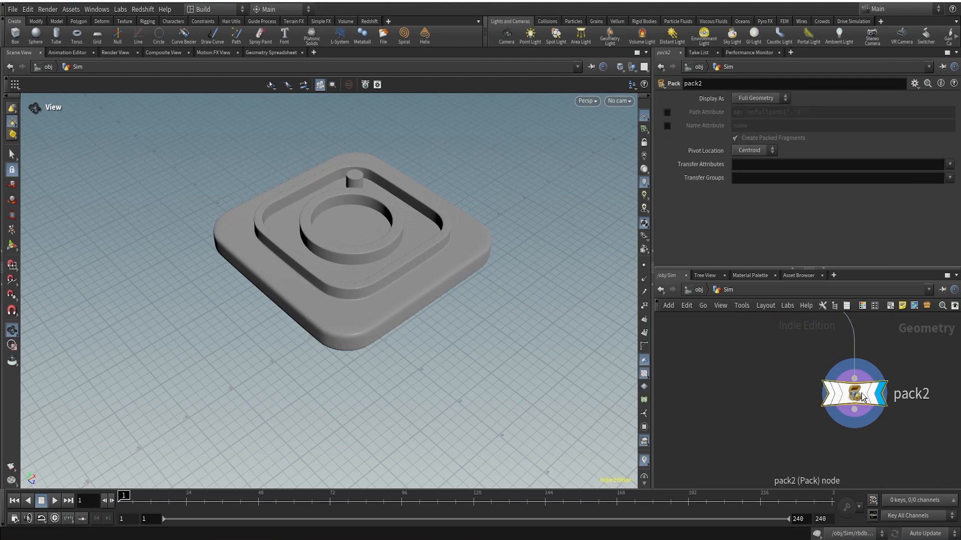
Add an RBD Configure node wired below the logo's Pack node and display it.
{"action": "mouse_move", "coordinate": [859, 397]}
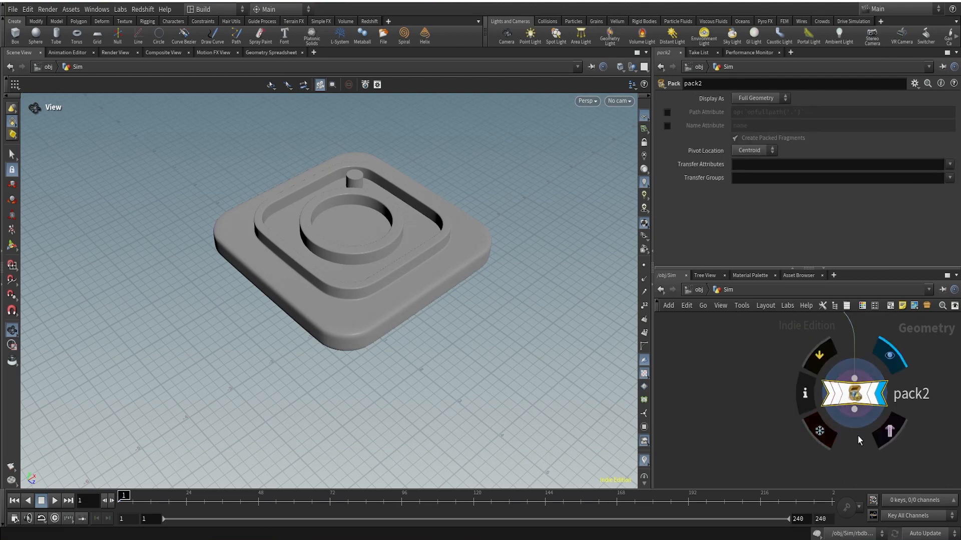
{"action": "left_click", "coordinate": [854, 409]}
{"action": "key", "text": "Tab"}
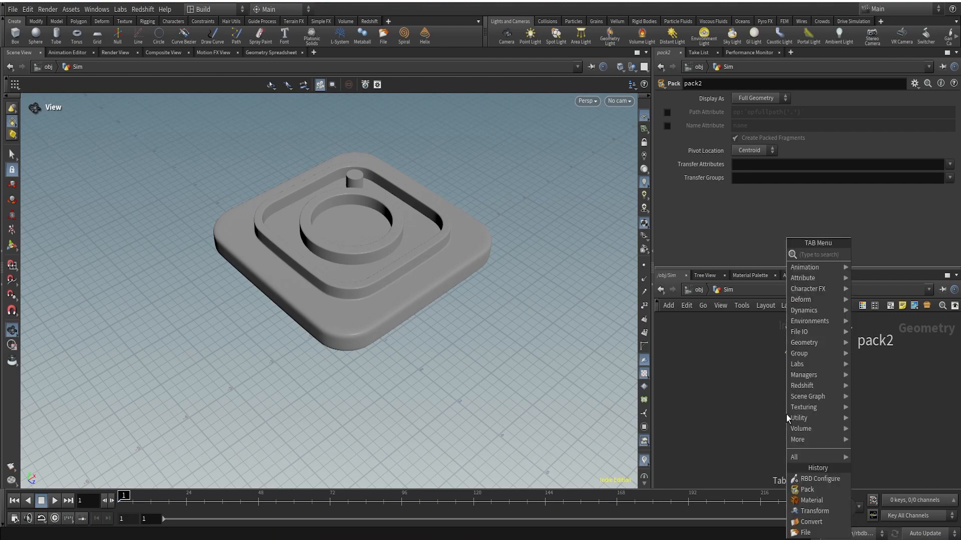
{"action": "type", "text": "rbc"}
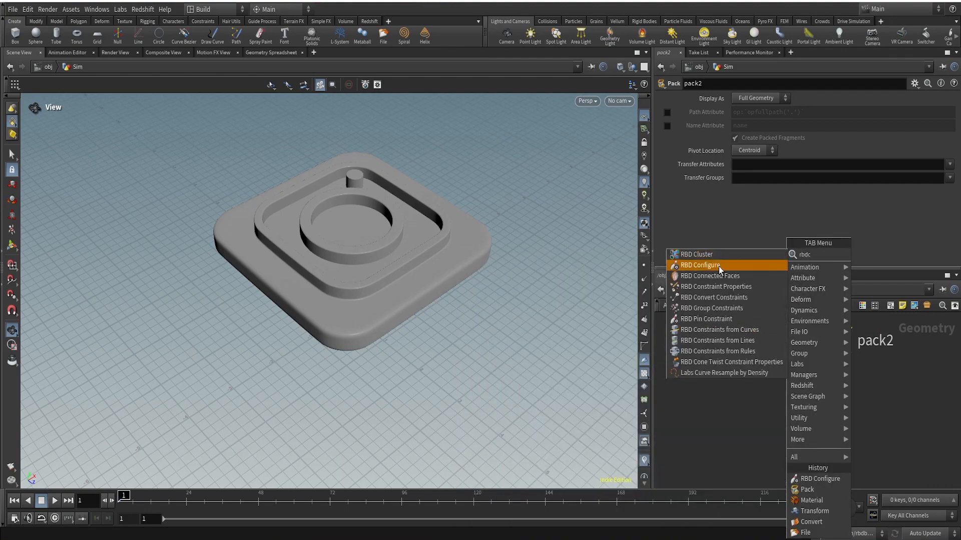
{"action": "left_click", "coordinate": [719, 266]}
{"action": "mouse_move", "coordinate": [817, 421]}
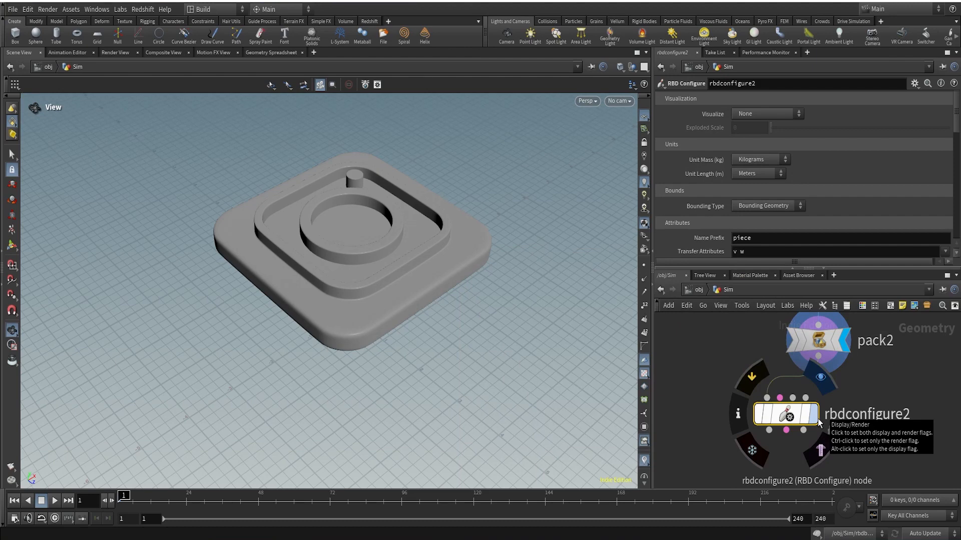
{"action": "left_click", "coordinate": [816, 421]}
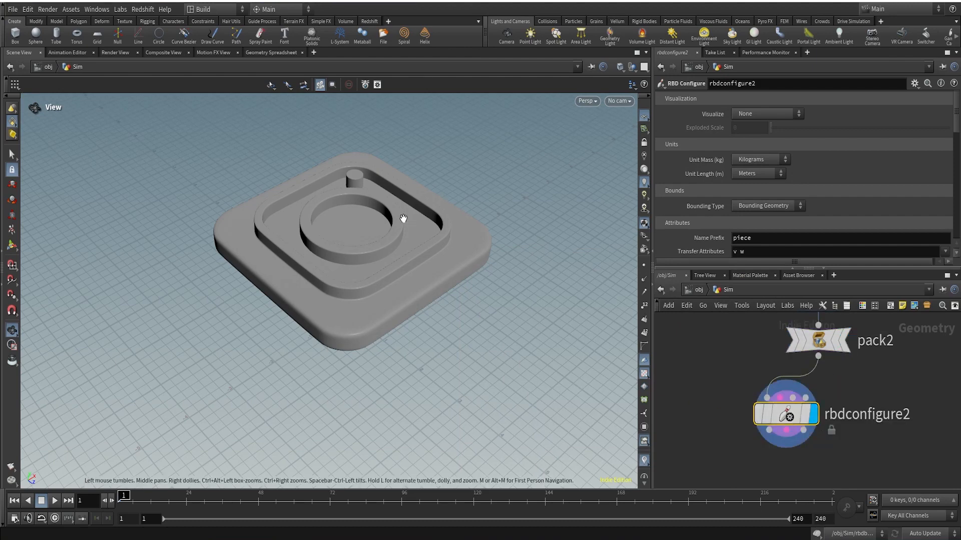
Check the geometry info of the RBD Configure node wired below the logo's Pack node.
{"action": "scroll", "coordinate": [728, 182], "scroll_direction": "down", "scroll_amount": 5}
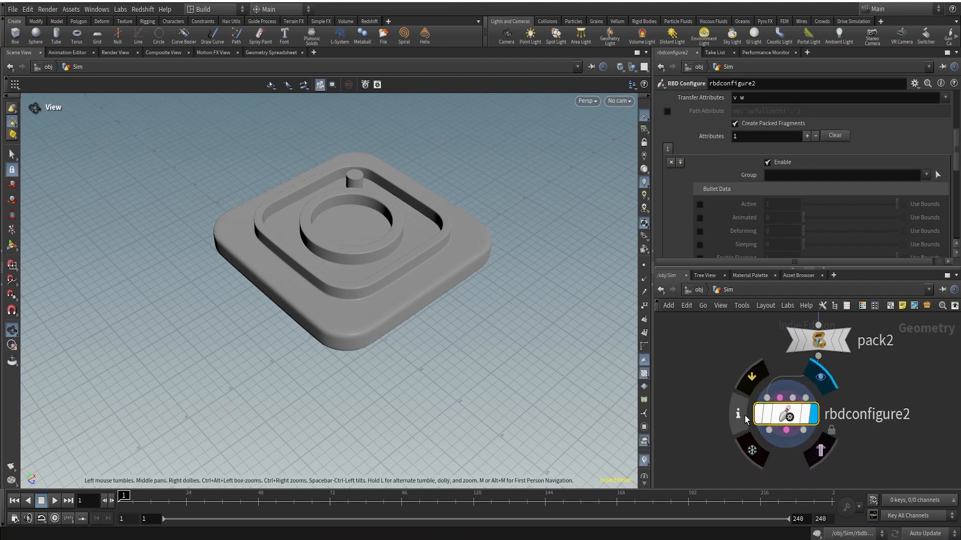
{"action": "left_click", "coordinate": [738, 416]}
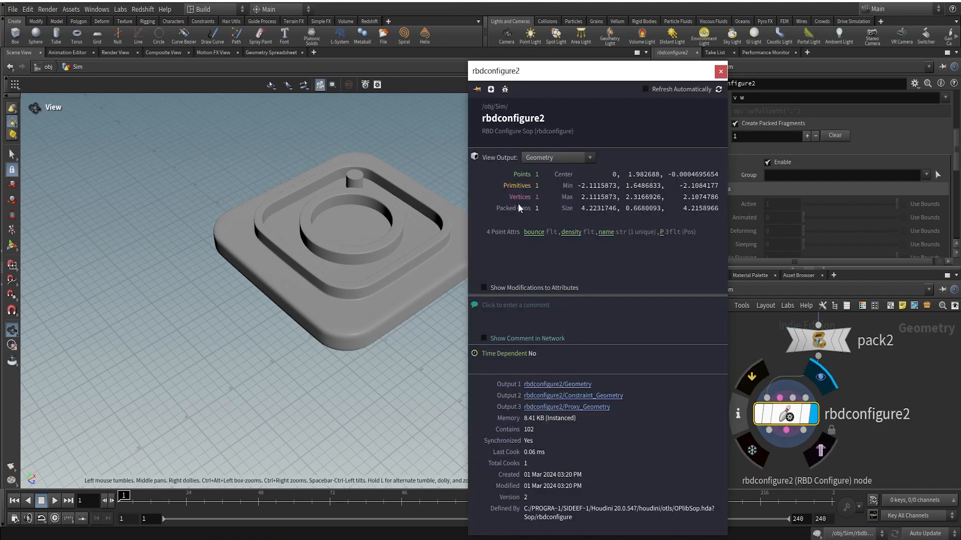
{"action": "left_click", "coordinate": [720, 71]}
Enable the user-defined density of 1000 in the physical attributes of the logo's RBD Configure node.
{"action": "scroll", "coordinate": [735, 212], "scroll_direction": "down", "scroll_amount": 1}
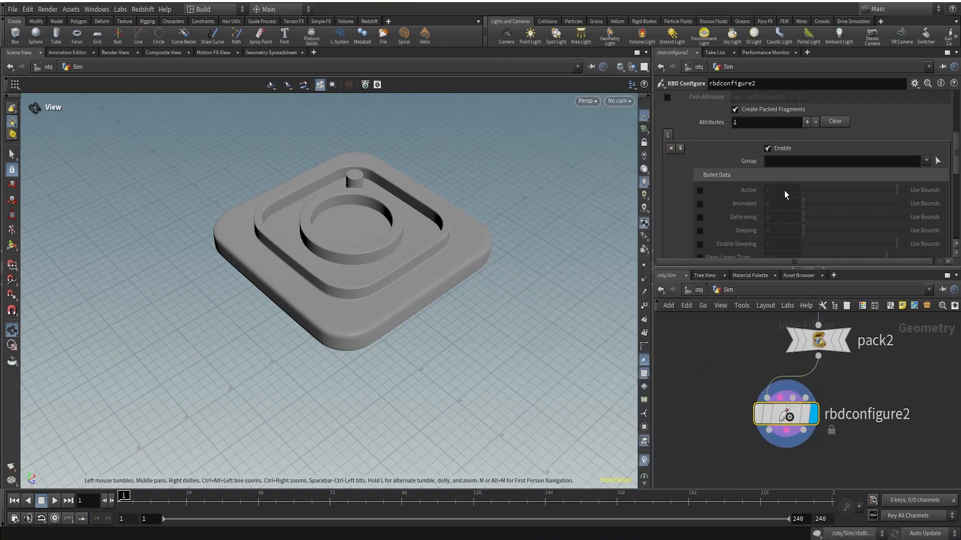
{"action": "scroll", "coordinate": [784, 191], "scroll_direction": "down", "scroll_amount": 8}
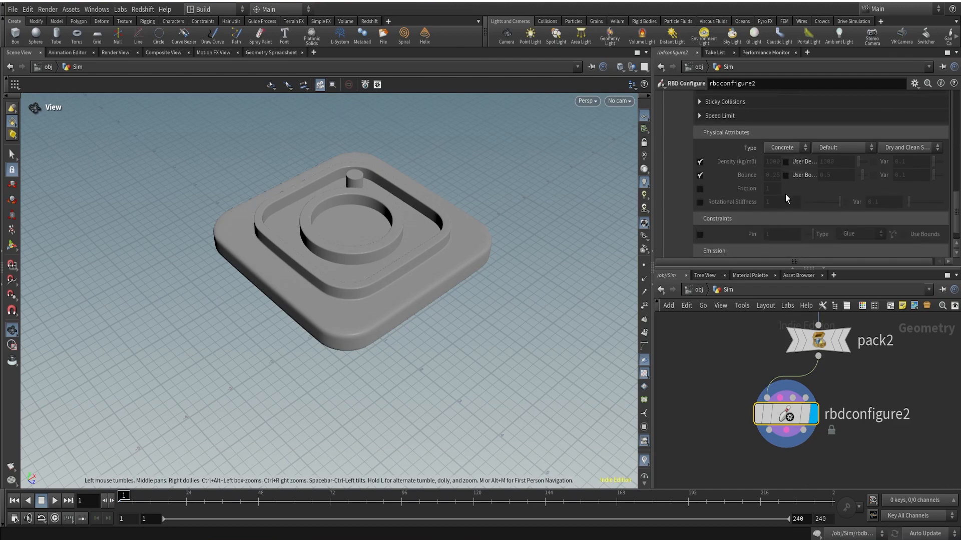
{"action": "left_click", "coordinate": [785, 162]}
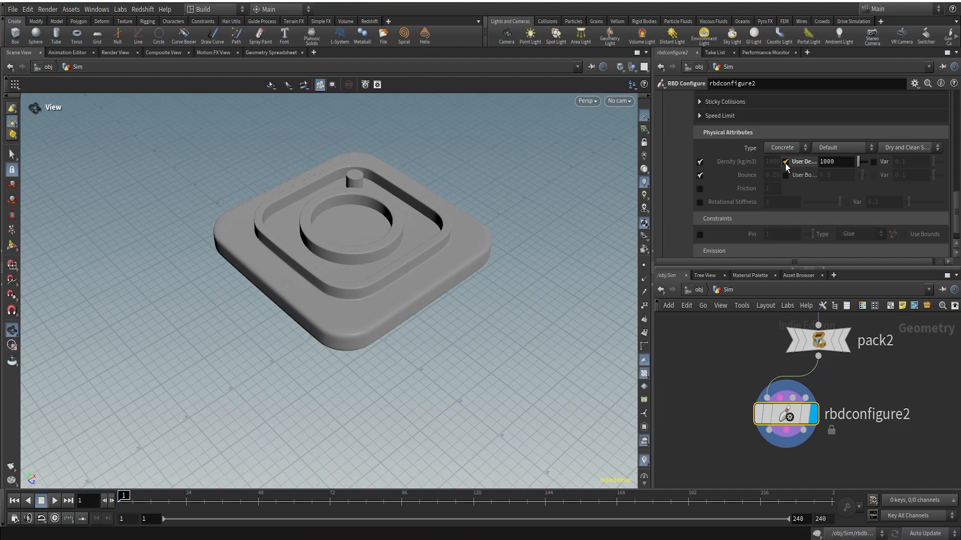
Display the bubble's Color node and the Copy to Points node to view the single and scattered blue bubbles.
{"action": "scroll", "coordinate": [725, 384], "scroll_direction": "down", "scroll_amount": 6}
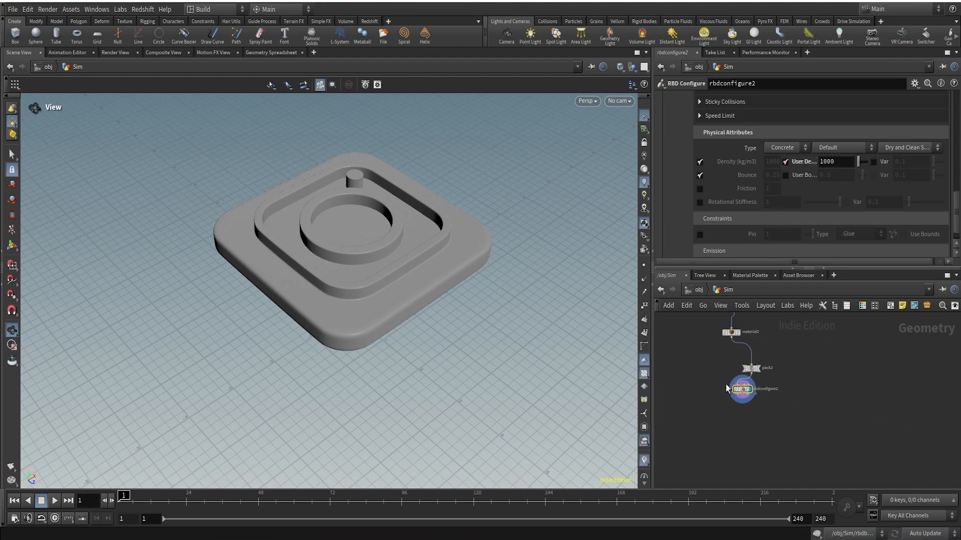
{"action": "middle_click_drag", "start_coordinate": [779, 404], "coordinate": [932, 430]}
{"action": "scroll", "coordinate": [776, 364], "scroll_direction": "up", "scroll_amount": 5}
{"action": "middle_click_drag", "start_coordinate": [802, 362], "coordinate": [798, 412]}
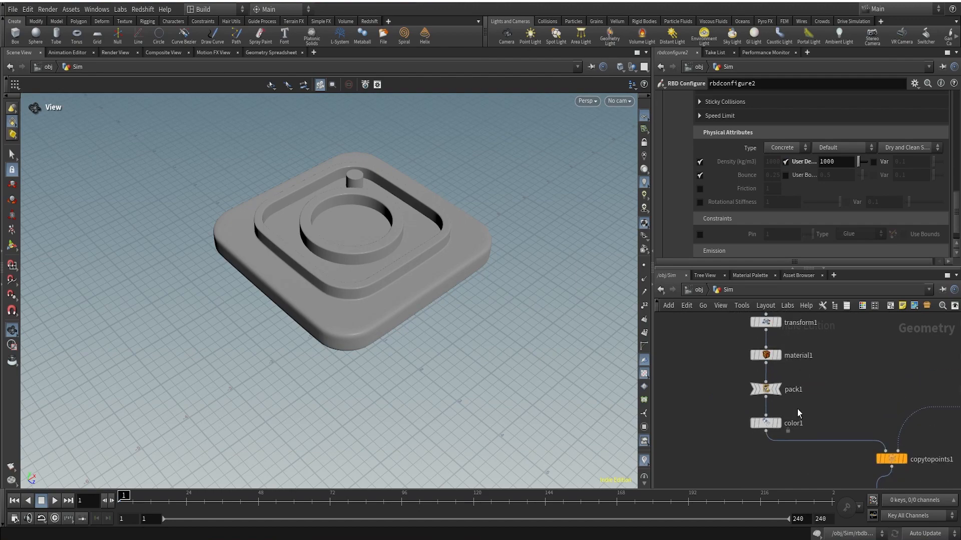
{"action": "left_click", "coordinate": [777, 423]}
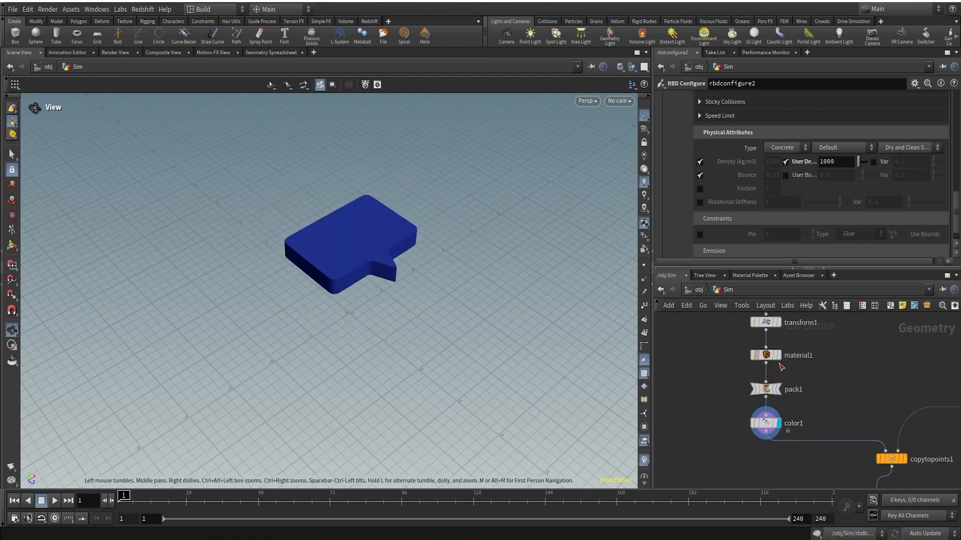
{"action": "scroll", "coordinate": [926, 446], "scroll_direction": "down", "scroll_amount": 3}
{"action": "middle_click_drag", "start_coordinate": [926, 447], "coordinate": [800, 402]}
{"action": "scroll", "coordinate": [796, 404], "scroll_direction": "up", "scroll_amount": 5}
{"action": "left_click", "coordinate": [776, 410]}
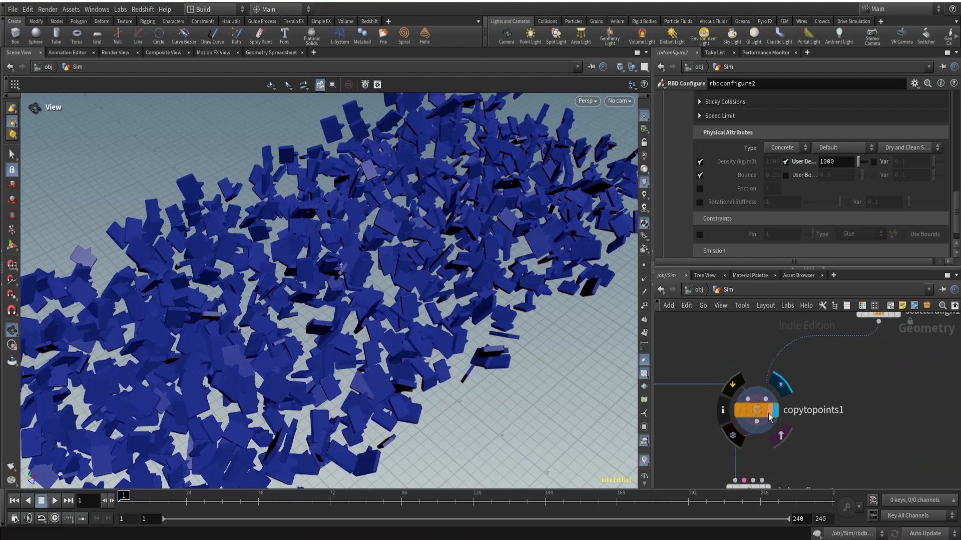
{"action": "left_click", "coordinate": [758, 410]}
{"action": "scroll", "coordinate": [420, 225], "scroll_direction": "down", "scroll_amount": 5}
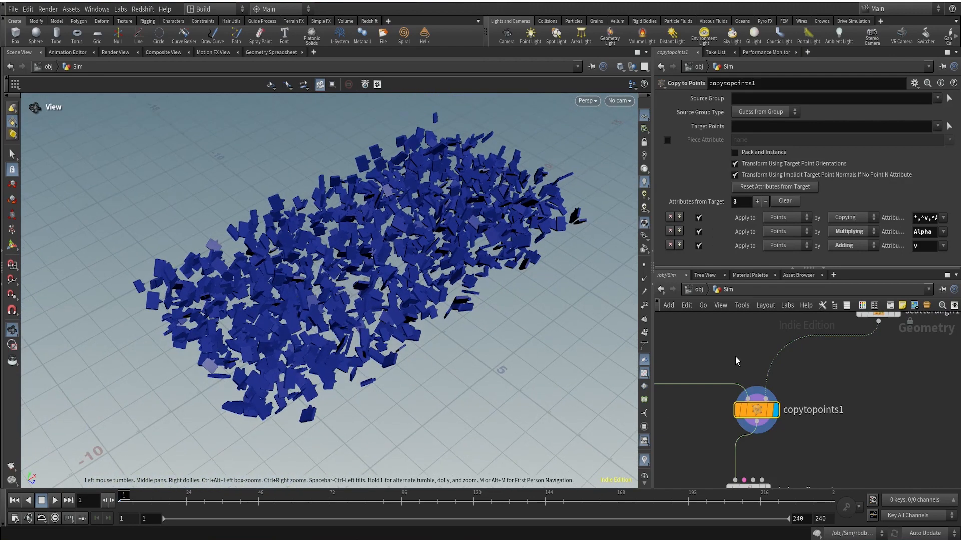
Align the logo's Material, Pack and RBD Configure nodes in a vertical column.
{"action": "scroll", "coordinate": [903, 438], "scroll_direction": "down", "scroll_amount": 4}
{"action": "middle_click_drag", "start_coordinate": [903, 438], "coordinate": [690, 366]}
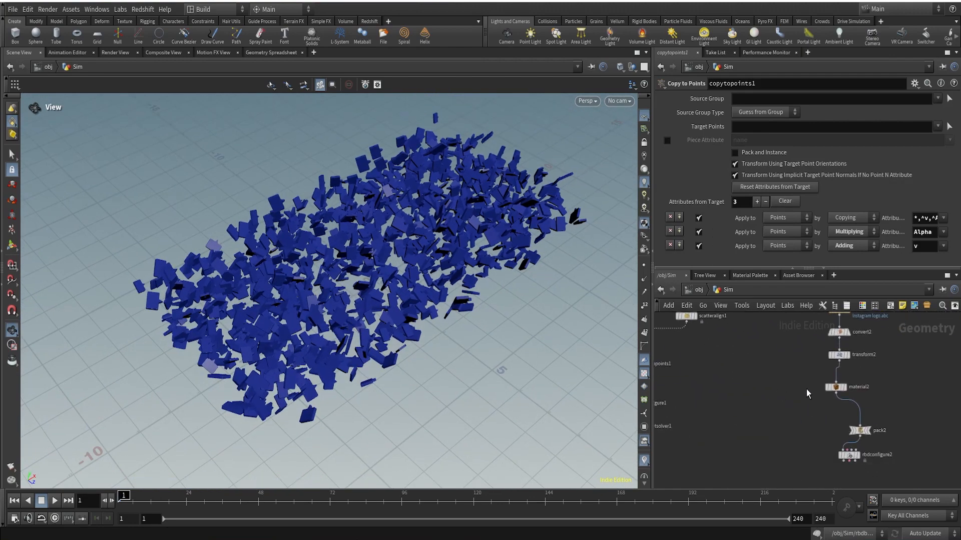
{"action": "left_click_drag", "start_coordinate": [806, 390], "coordinate": [891, 454]}
{"action": "key", "text": "a"}
{"action": "left_click_drag", "start_coordinate": [842, 388], "coordinate": [848, 427]}
{"action": "scroll", "coordinate": [848, 428], "scroll_direction": "up", "scroll_amount": 5}
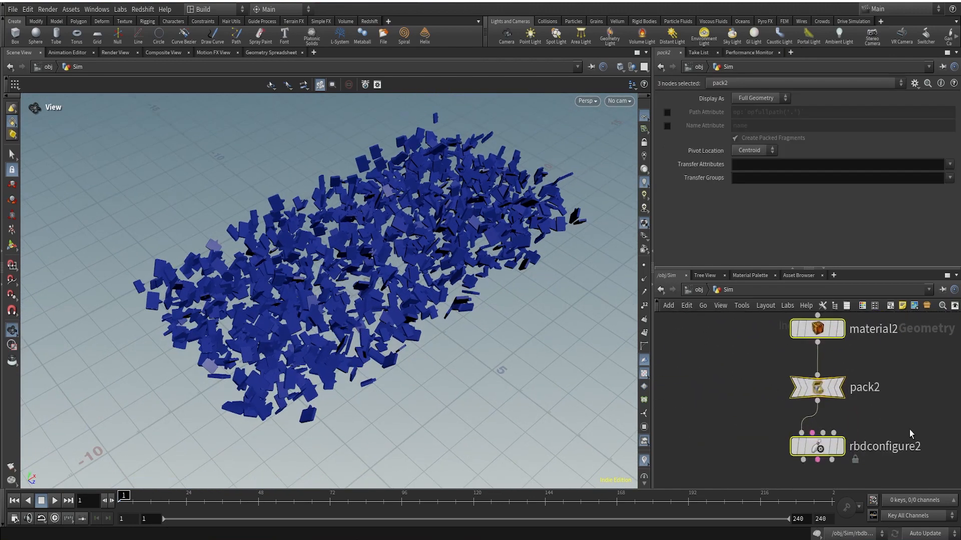
{"action": "left_click", "coordinate": [909, 431]}
Display the logo's RBD Configure node, enable its user-defined bounce and set it to 0.1.
{"action": "left_click", "coordinate": [840, 446]}
{"action": "left_click", "coordinate": [817, 450]}
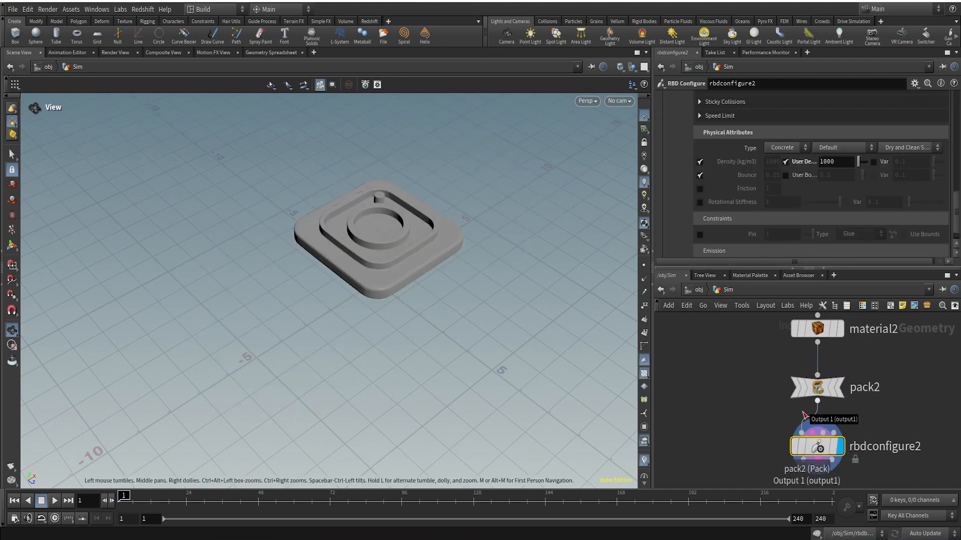
{"action": "scroll", "coordinate": [804, 406], "scroll_direction": "down", "scroll_amount": 2}
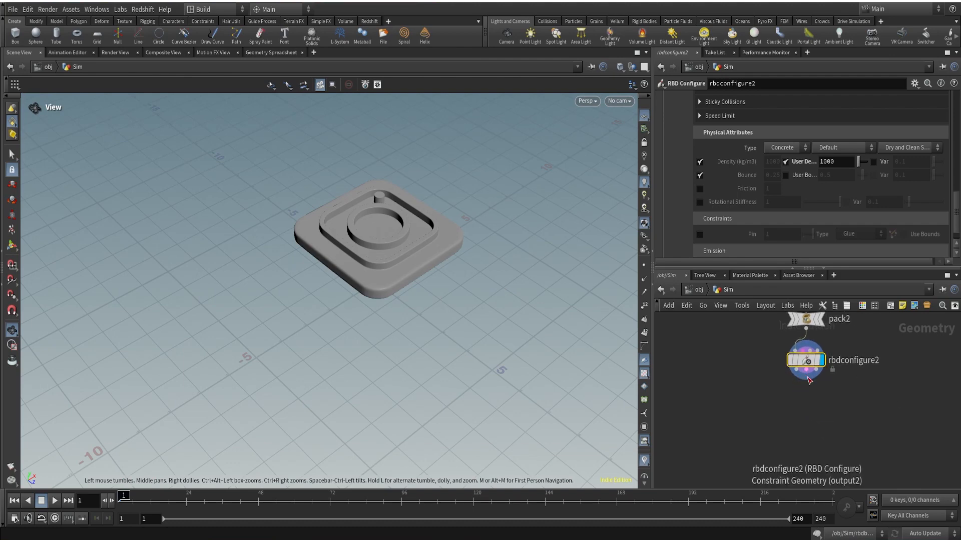
{"action": "left_click", "coordinate": [785, 176]}
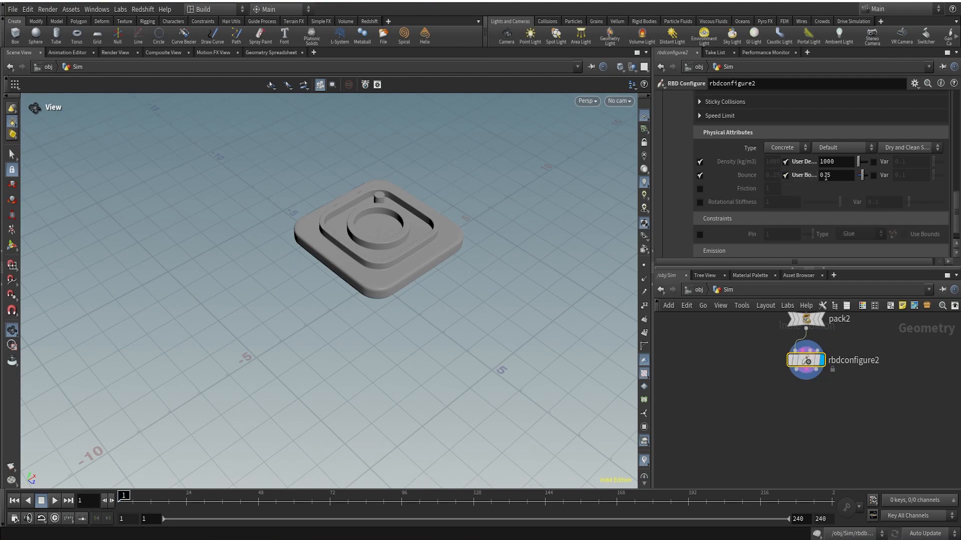
{"action": "double_click", "coordinate": [834, 177]}
{"action": "type", "text": "0.1"}
{"action": "key", "text": "Return"}
Add a Color node wired to the first output of the logo's RBD Configure node and display it.
{"action": "left_click_drag", "start_coordinate": [799, 379], "coordinate": [782, 406]}
{"action": "type", "text": "col"}
{"action": "key", "text": "Return"}
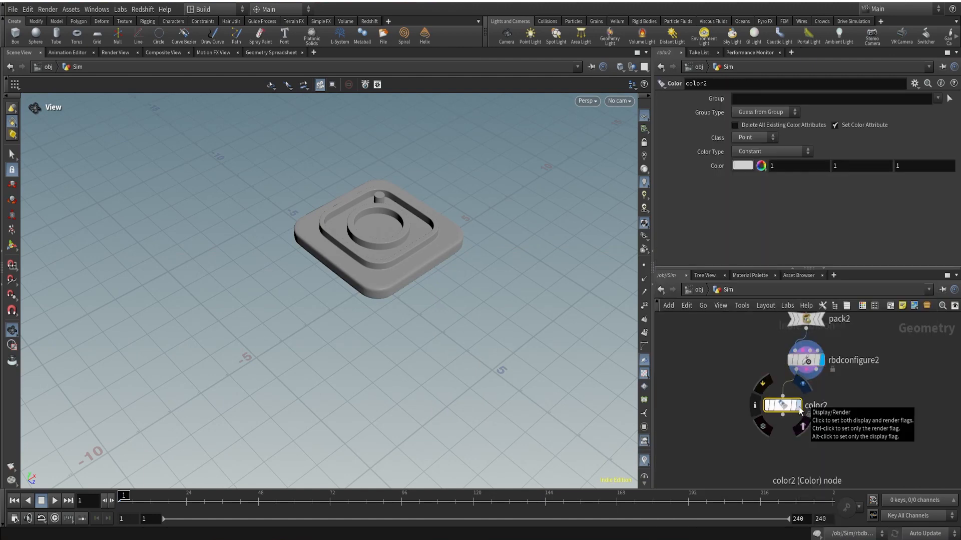
{"action": "left_click", "coordinate": [799, 410]}
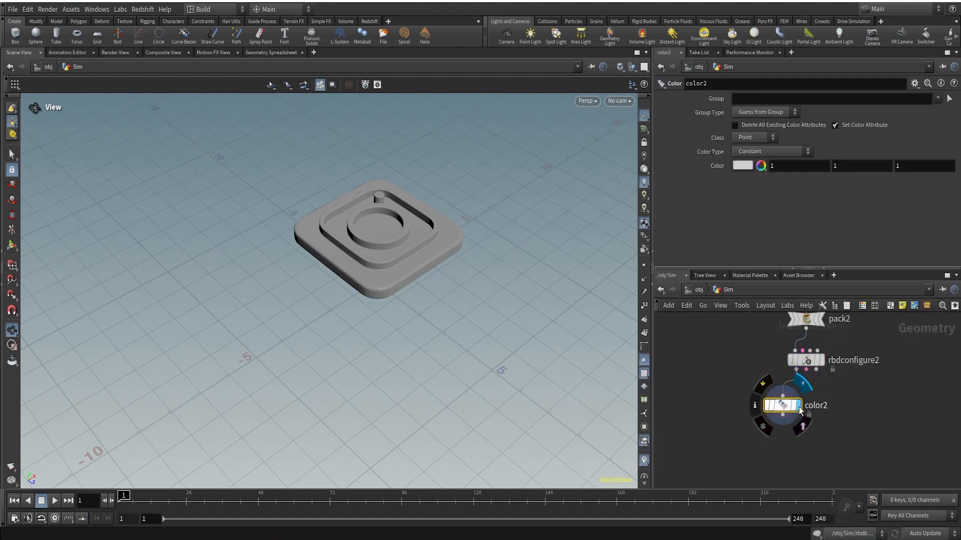
Set the logo's color to pink with RGB values 0.887, 0.3335 and 0.6102.
{"action": "left_click", "coordinate": [743, 166]}
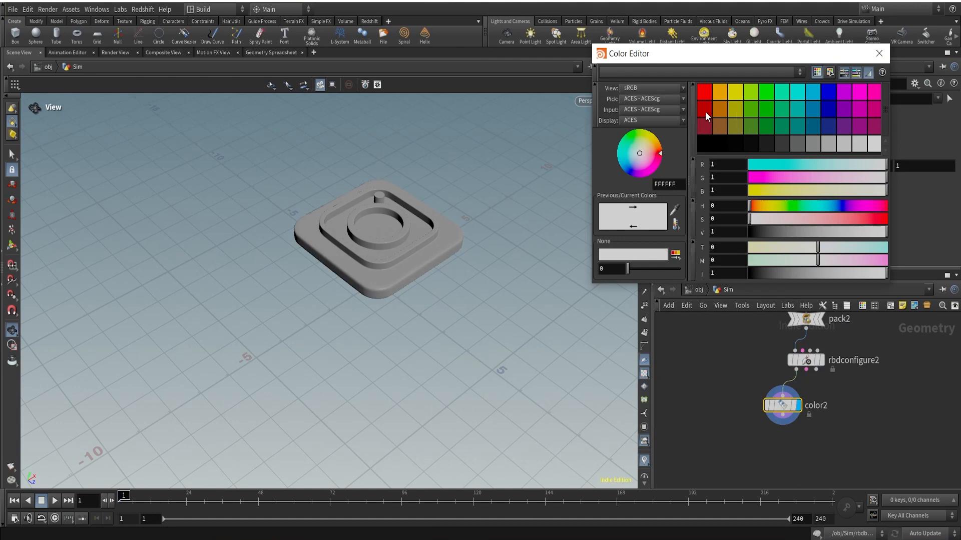
{"action": "left_click", "coordinate": [871, 109]}
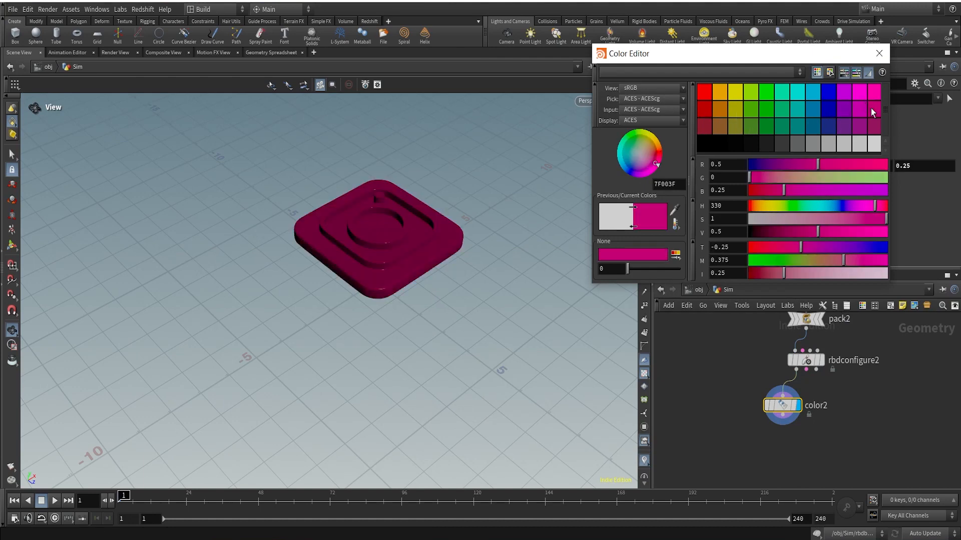
{"action": "mouse_move", "coordinate": [858, 220]}
{"action": "left_mouse_down"}
{"action": "mouse_move", "coordinate": [816, 220]}
{"action": "mouse_move", "coordinate": [871, 231]}
{"action": "left_mouse_up"}
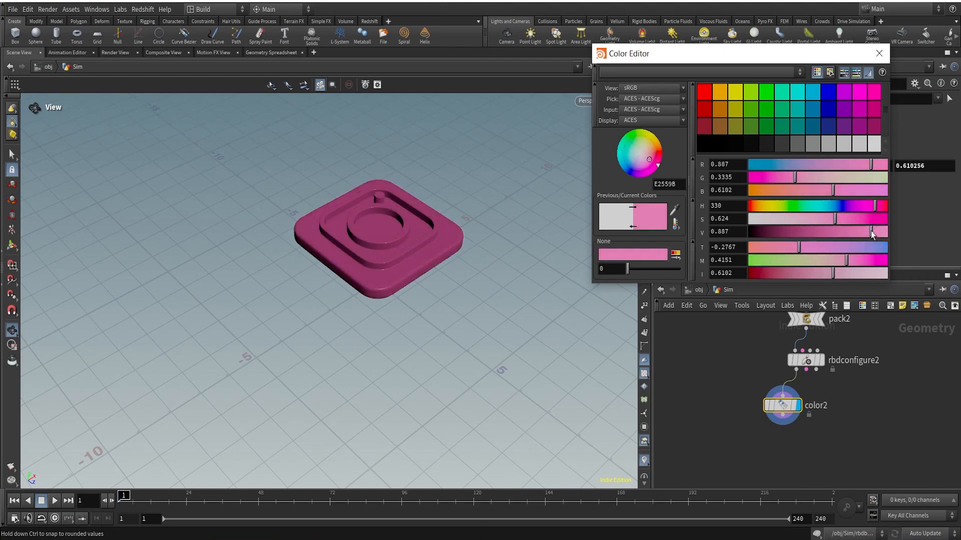
{"action": "left_click", "coordinate": [879, 53]}
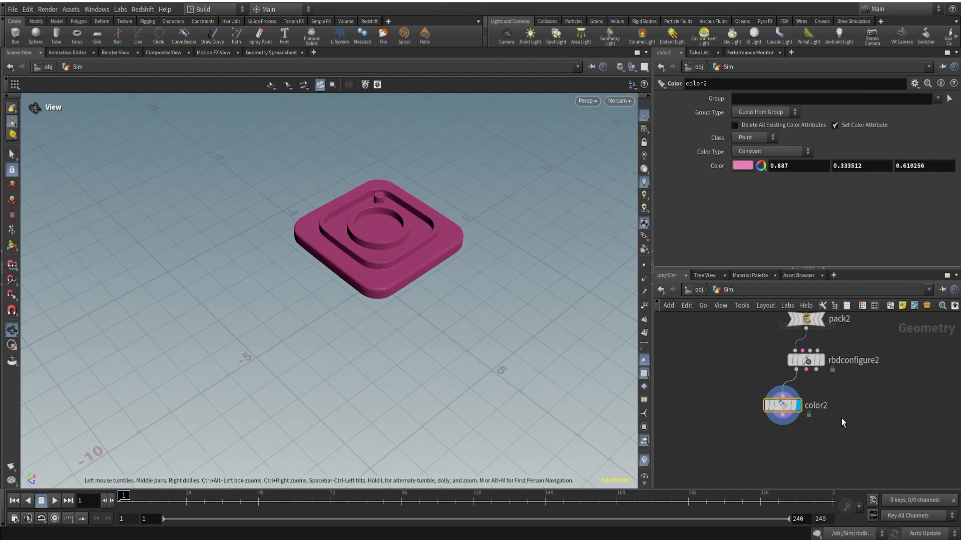
Move the RBD Bullet Solver further down and cut its wires to the bubbles' RBD Configure node.
{"action": "scroll", "coordinate": [748, 437], "scroll_direction": "down", "scroll_amount": 3}
{"action": "middle_click_drag", "start_coordinate": [761, 429], "coordinate": [902, 428]}
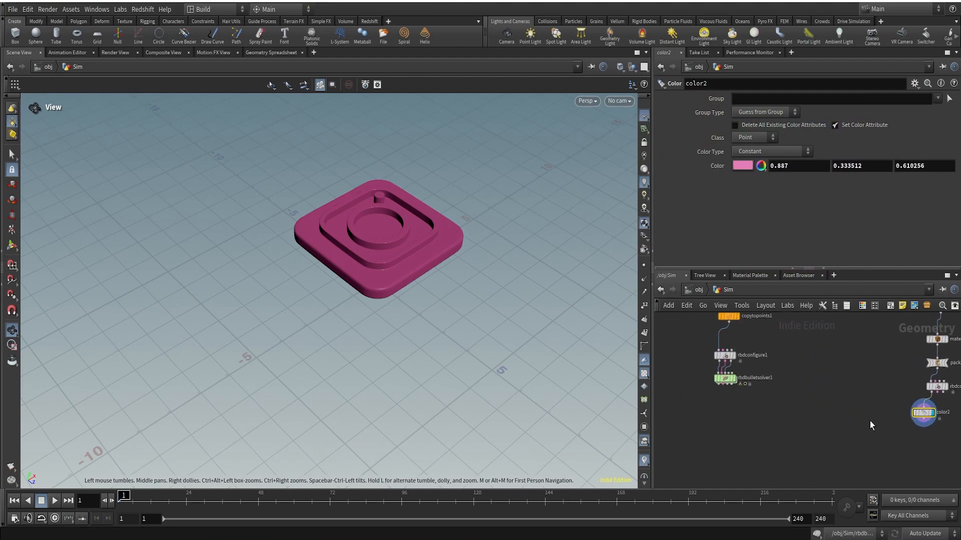
{"action": "scroll", "coordinate": [870, 421], "scroll_direction": "down", "scroll_amount": 2}
{"action": "left_click_drag", "start_coordinate": [692, 358], "coordinate": [729, 367]}
{"action": "middle_click_drag", "start_coordinate": [801, 410], "coordinate": [801, 394]}
{"action": "scroll", "coordinate": [791, 392], "scroll_direction": "up", "scroll_amount": 2}
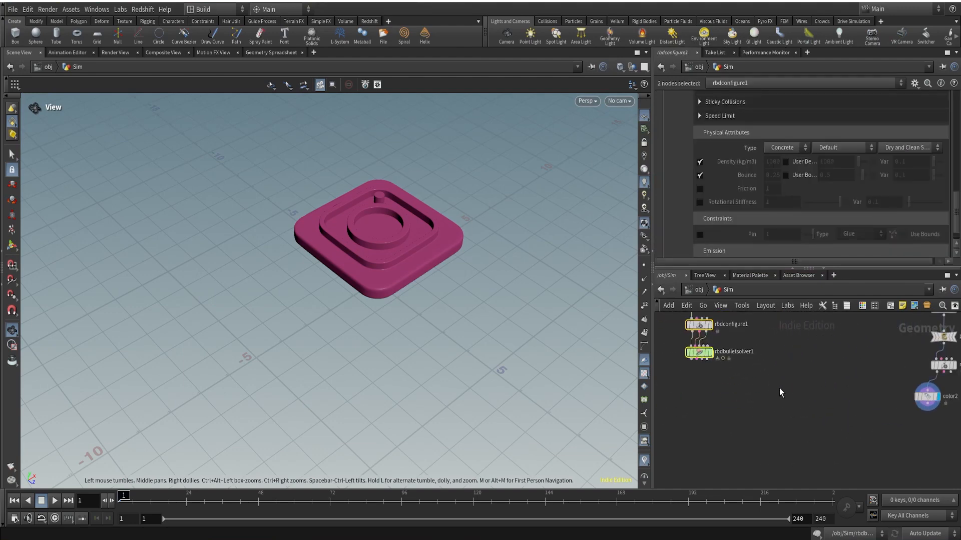
{"action": "left_click", "coordinate": [699, 324]}
{"action": "left_click_drag", "start_coordinate": [700, 355], "coordinate": [722, 440]}
{"action": "middle_click_drag", "start_coordinate": [753, 372], "coordinate": [755, 418]}
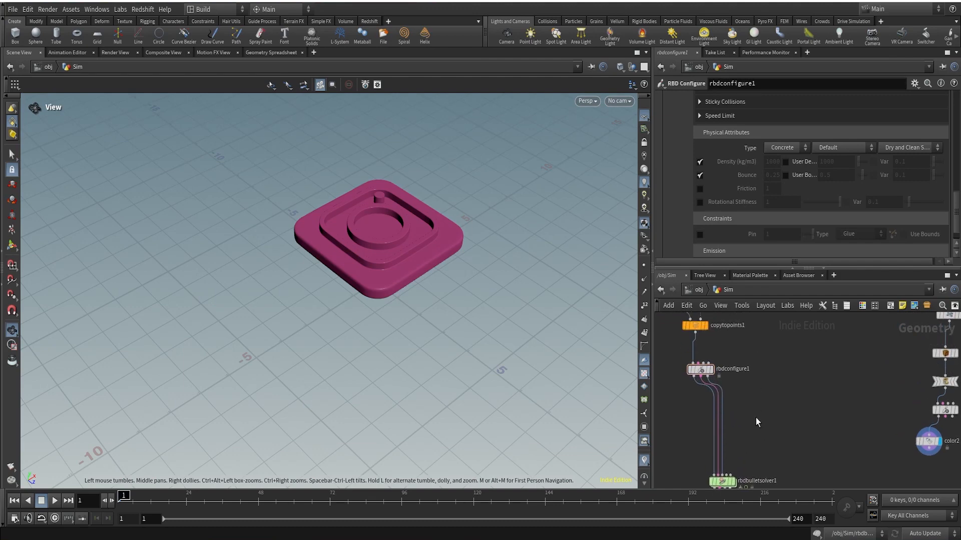
{"action": "scroll", "coordinate": [724, 411], "scroll_direction": "up", "scroll_amount": 1}
{"action": "key", "text": "y"}
{"action": "left_click_drag", "start_coordinate": [695, 404], "coordinate": [717, 405]}
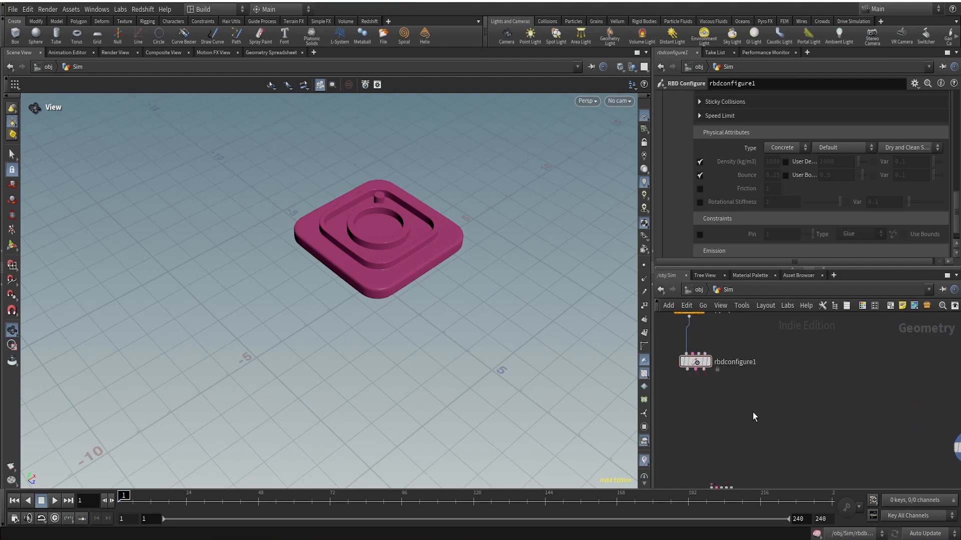
Add an RBD Pack node below the bubbles' RBD Configure node and wire all three of its outputs into it.
{"action": "key", "text": "Tab"}
{"action": "type", "text": "rbd"}
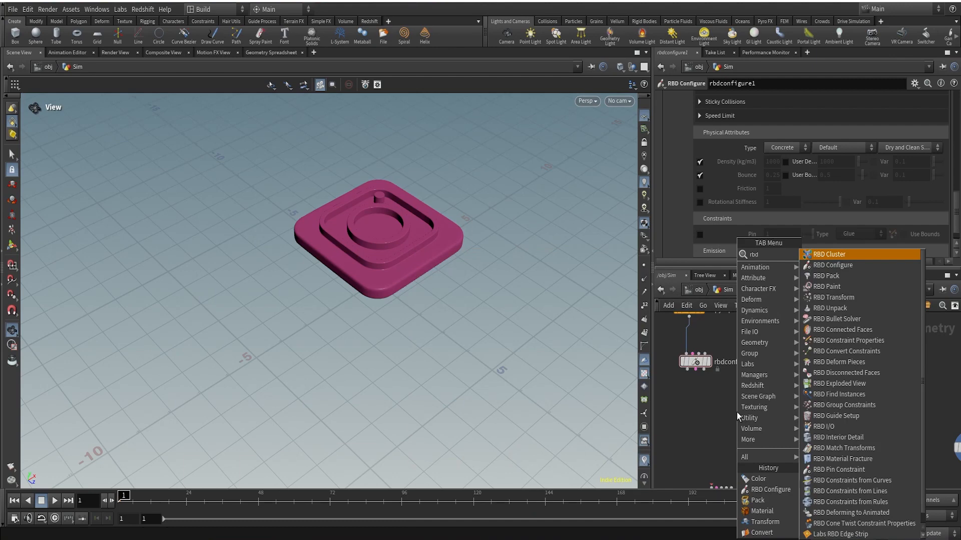
{"action": "type", "text": "pa"}
{"action": "key", "text": "Return"}
{"action": "left_click", "coordinate": [716, 421]}
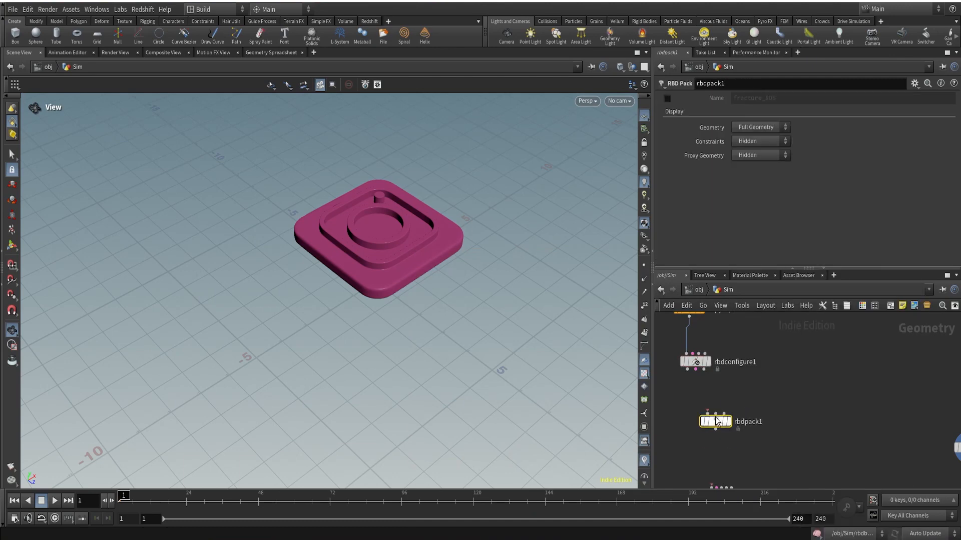
{"action": "left_click_drag", "start_coordinate": [716, 415], "coordinate": [695, 369]}
{"action": "scroll", "coordinate": [821, 426], "scroll_direction": "down", "scroll_amount": 2}
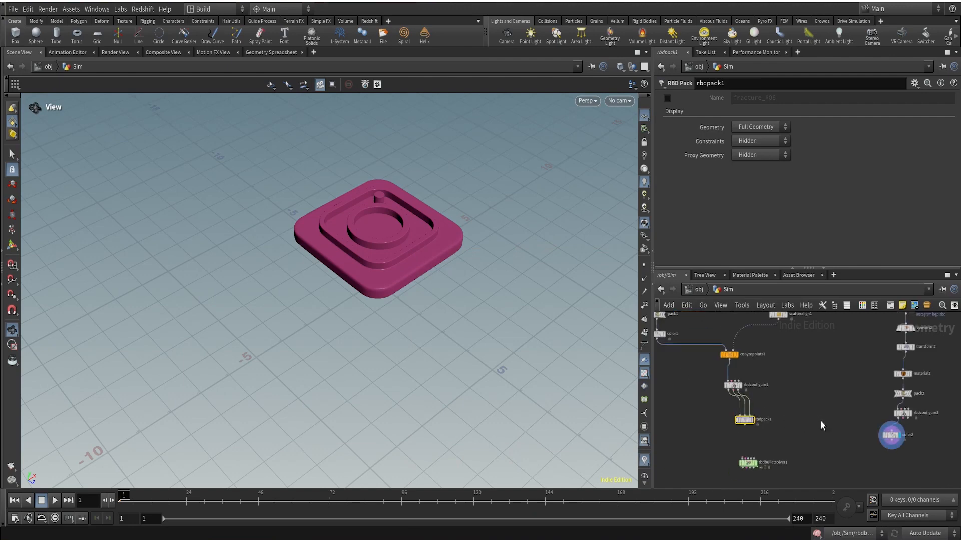
Duplicate the bubbles' RBD Pack node and place the copy below the logo's Color node.
{"action": "middle_click_drag", "start_coordinate": [882, 445], "coordinate": [813, 419]}
{"action": "scroll", "coordinate": [814, 420], "scroll_direction": "up", "scroll_amount": 4}
{"action": "left_click_drag", "start_coordinate": [832, 400], "coordinate": [838, 399]}
{"action": "scroll", "coordinate": [779, 405], "scroll_direction": "down", "scroll_amount": 3}
{"action": "middle_click_drag", "start_coordinate": [776, 406], "coordinate": [807, 408]}
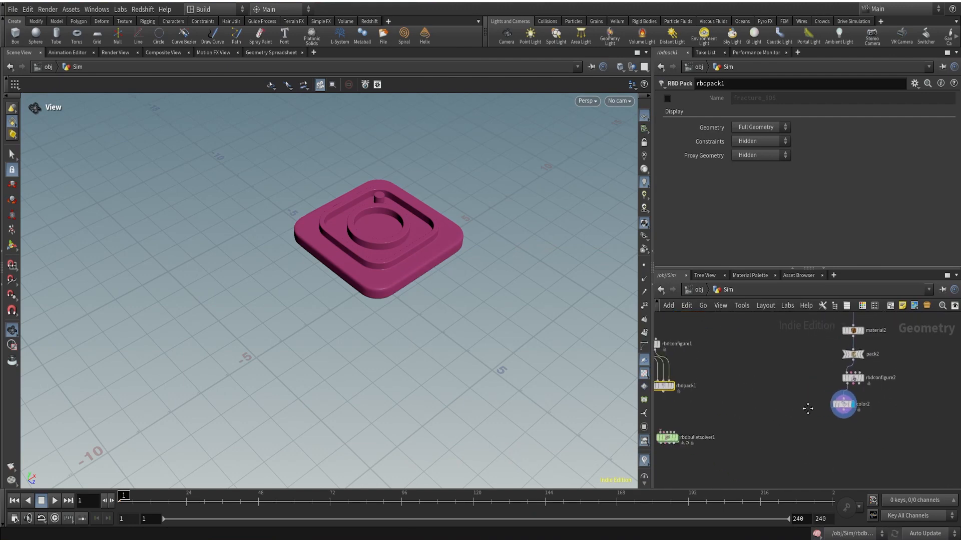
{"action": "left_click_drag", "start_coordinate": [671, 388], "coordinate": [853, 447], "text": "alt"}
{"action": "scroll", "coordinate": [862, 428], "scroll_direction": "up", "scroll_amount": 2}
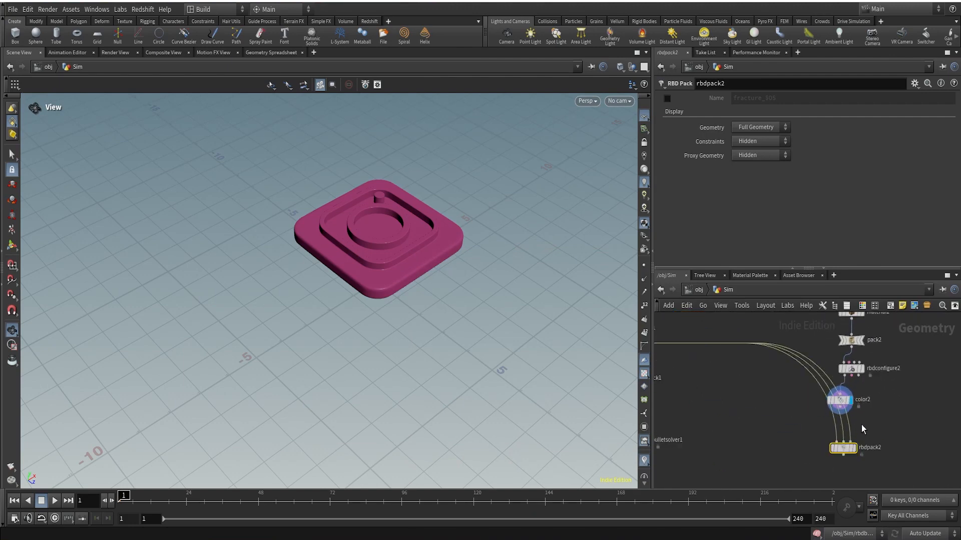
Rewire the copied RBD Pack to take geometry from the logo's Color node and constraint and proxy geometry from its RBD Configure.
{"action": "scroll", "coordinate": [861, 425], "scroll_direction": "up", "scroll_amount": 2}
{"action": "mouse_move", "coordinate": [784, 415]}
{"action": "left_mouse_down"}
{"action": "mouse_move", "coordinate": [860, 411]}
{"action": "mouse_move", "coordinate": [818, 455]}
{"action": "left_mouse_up"}
{"action": "left_click_drag", "start_coordinate": [826, 387], "coordinate": [796, 385]}
{"action": "left_click_drag", "start_coordinate": [844, 341], "coordinate": [830, 454]}
{"action": "left_click_drag", "start_coordinate": [878, 359], "coordinate": [876, 358]}
{"action": "scroll", "coordinate": [713, 431], "scroll_direction": "down", "scroll_amount": 5}
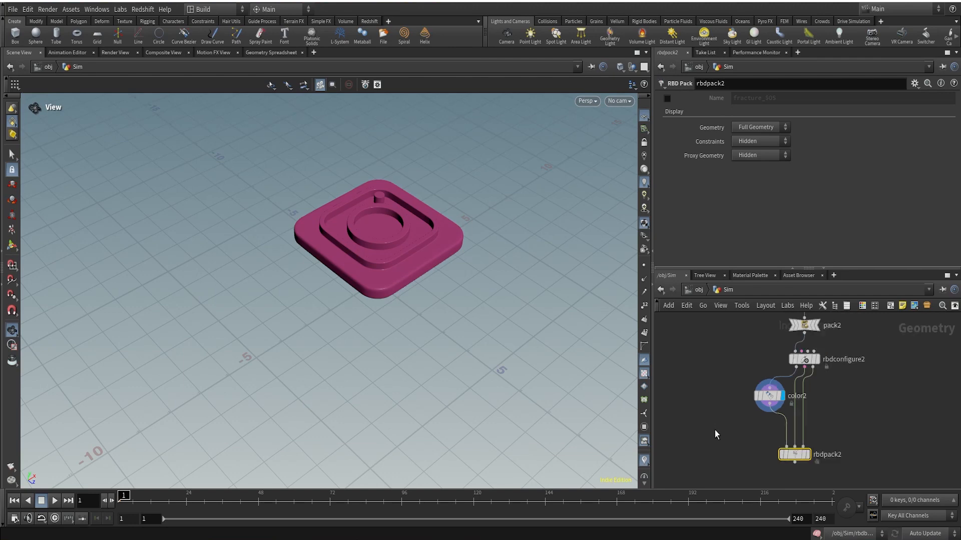
Level the two RBD Pack nodes with each other and center the RBD Bullet Solver below them.
{"action": "middle_click_drag", "start_coordinate": [717, 433], "coordinate": [802, 420]}
{"action": "left_click_drag", "start_coordinate": [698, 429], "coordinate": [707, 458]}
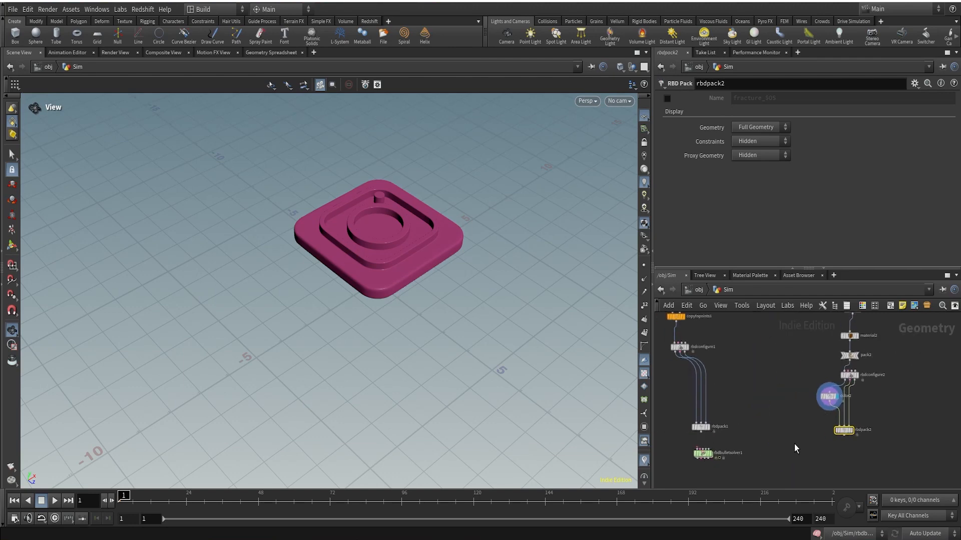
{"action": "scroll", "coordinate": [846, 431], "scroll_direction": "up", "scroll_amount": 3}
{"action": "left_click_drag", "start_coordinate": [846, 431], "coordinate": [840, 426]}
{"action": "middle_click_drag", "start_coordinate": [778, 437], "coordinate": [856, 366]}
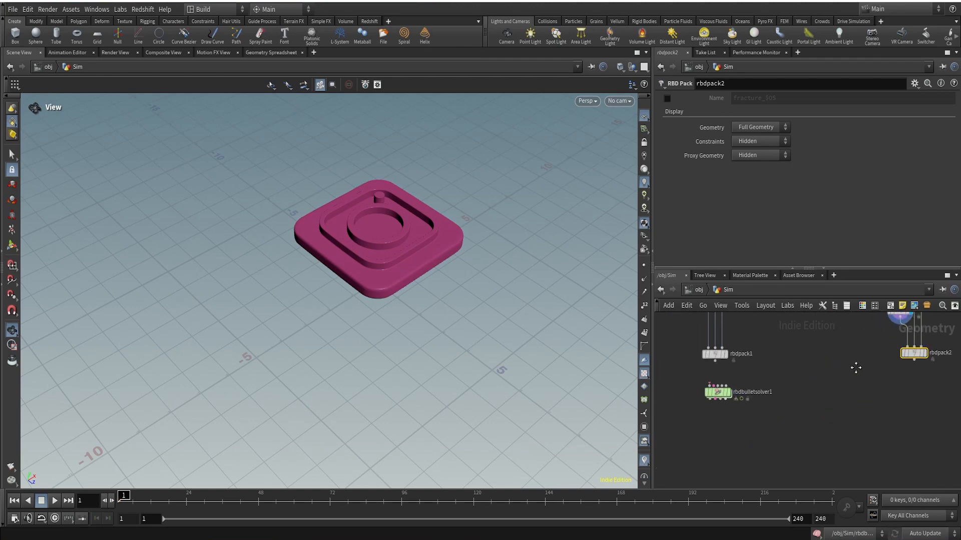
{"action": "left_click_drag", "start_coordinate": [726, 395], "coordinate": [816, 460]}
Add a Merge node below the two RBD Pack nodes and wire both packs' outputs into it.
{"action": "key", "text": "Tab"}
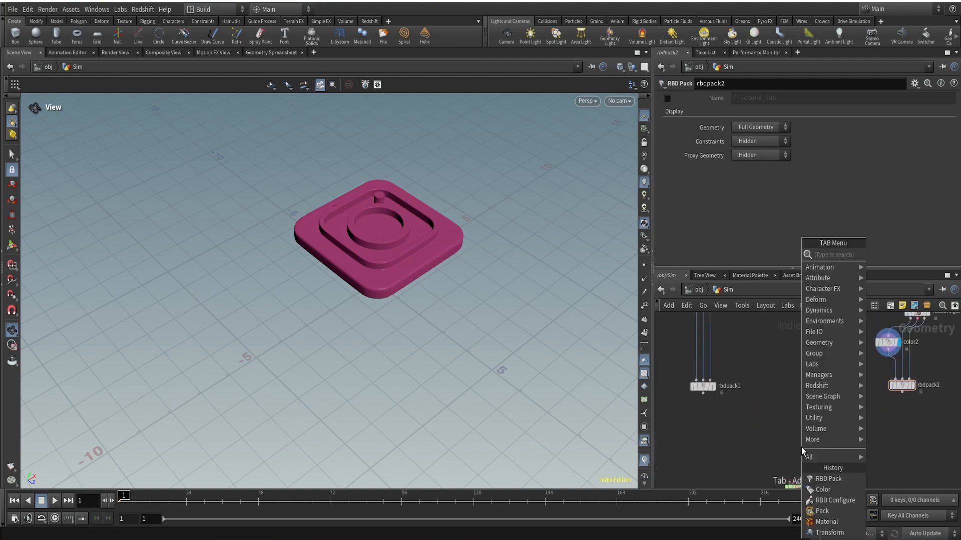
{"action": "type", "text": "merge"}
{"action": "key", "text": "Return"}
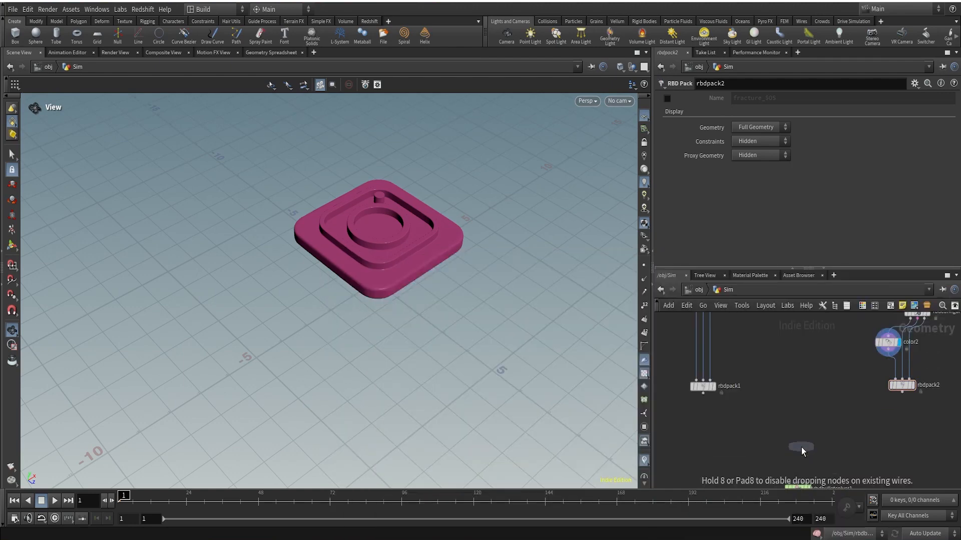
{"action": "left_click", "coordinate": [800, 448]}
{"action": "left_click_drag", "start_coordinate": [703, 394], "coordinate": [800, 441]}
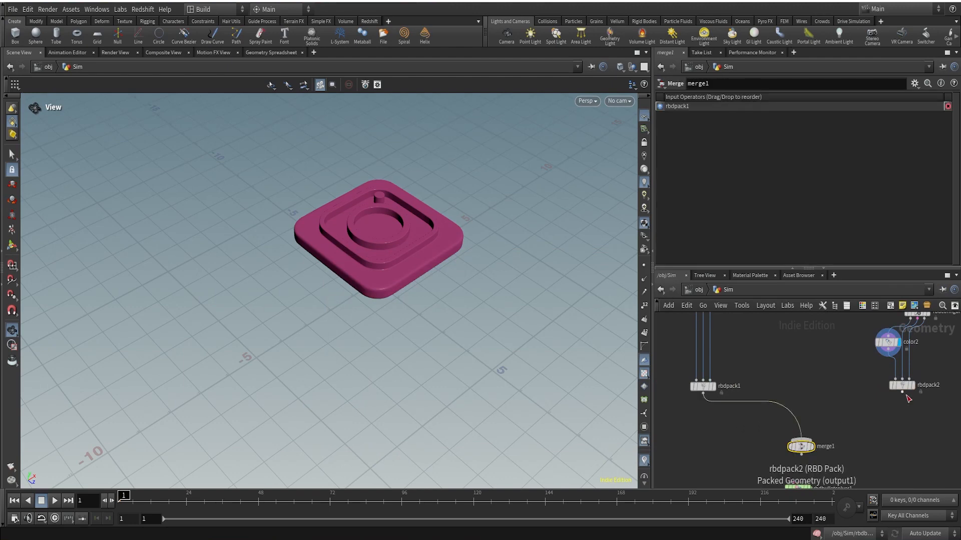
{"action": "left_click_drag", "start_coordinate": [902, 393], "coordinate": [810, 443]}
Move the RBD Bullet Solver down and add an RBD Unpack node wired from the Merge node's output.
{"action": "middle_click_drag", "start_coordinate": [840, 471], "coordinate": [835, 399]}
{"action": "left_click_drag", "start_coordinate": [799, 416], "coordinate": [796, 455]}
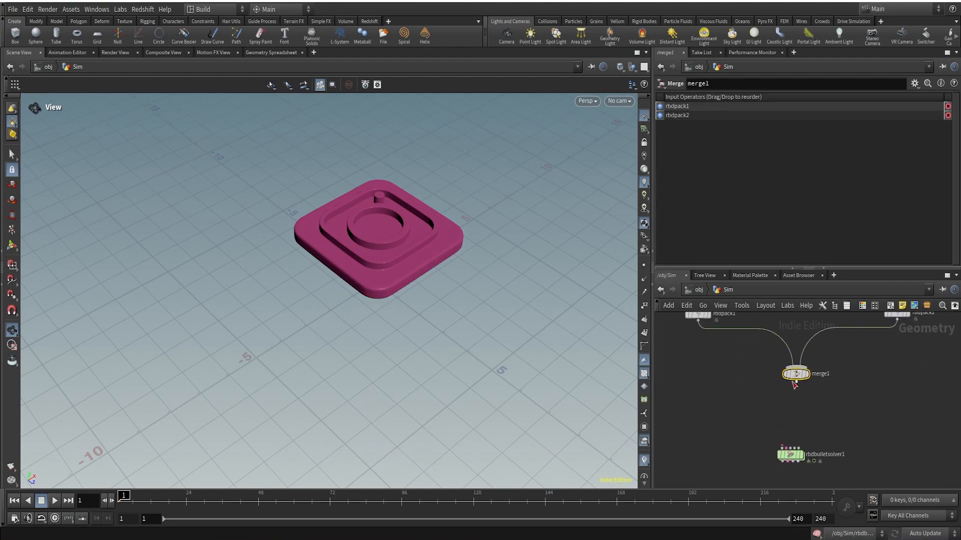
{"action": "left_click_drag", "start_coordinate": [795, 383], "coordinate": [817, 413]}
{"action": "key", "text": "Tab"}
{"action": "type", "text": "rbdu"}
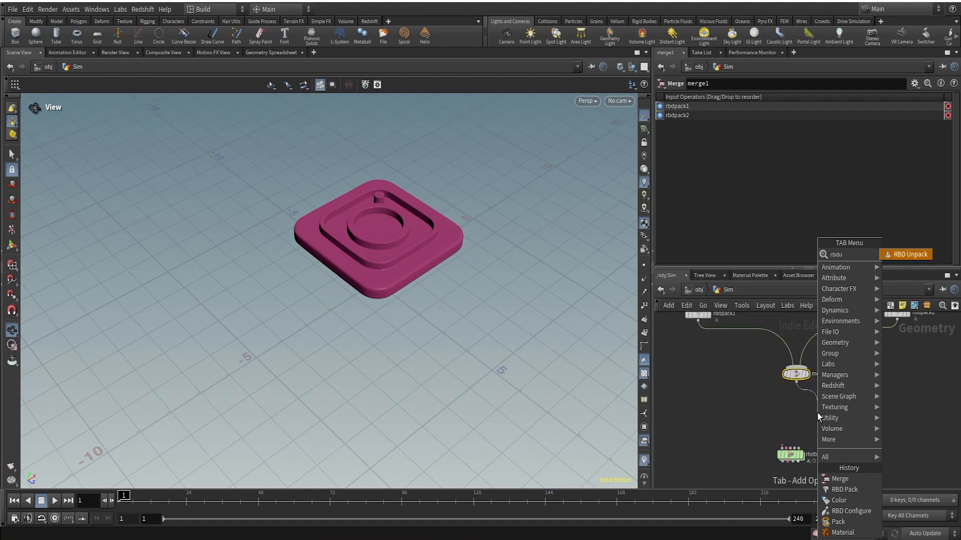
{"action": "key", "text": "Return"}
{"action": "middle_click_drag", "start_coordinate": [861, 439], "coordinate": [875, 386]}
{"action": "scroll", "coordinate": [805, 403], "scroll_direction": "up", "scroll_amount": 4}
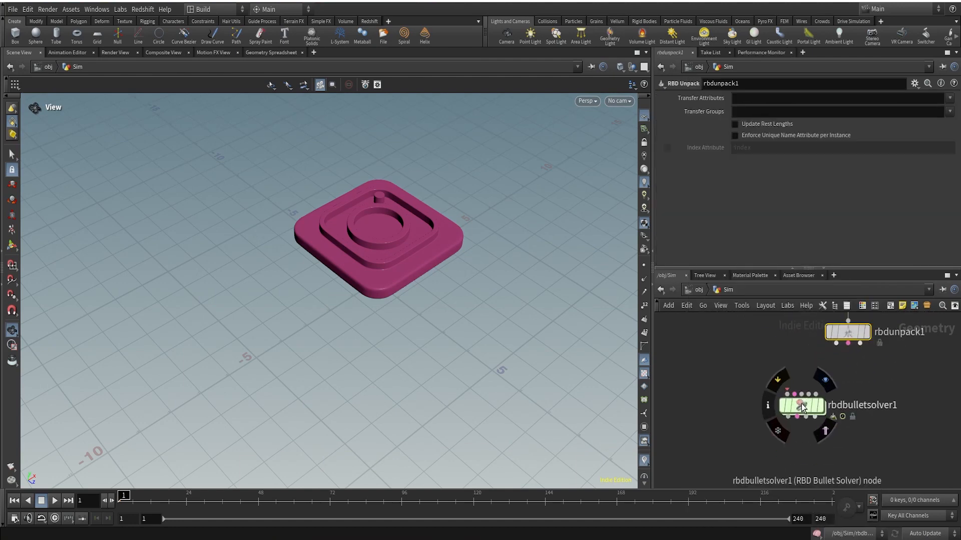
Place the RBD Bullet Solver under the RBD Unpack, wire the unpack's three outputs into its first three inputs, and display the solver.
{"action": "left_click_drag", "start_coordinate": [802, 404], "coordinate": [849, 436]}
{"action": "left_click_drag", "start_coordinate": [835, 347], "coordinate": [848, 425]}
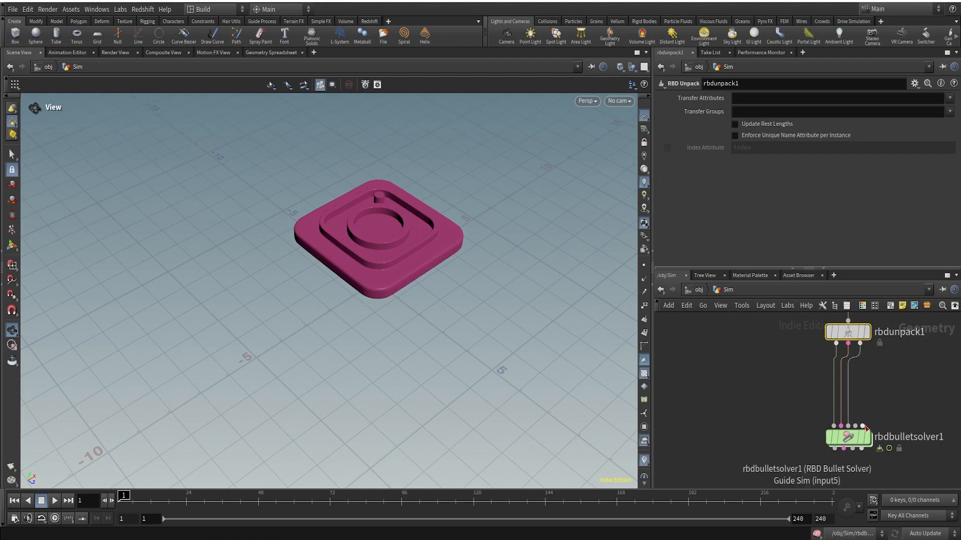
{"action": "scroll", "coordinate": [863, 429], "scroll_direction": "up", "scroll_amount": 2}
{"action": "left_click", "coordinate": [867, 439]}
{"action": "left_click", "coordinate": [851, 439]}
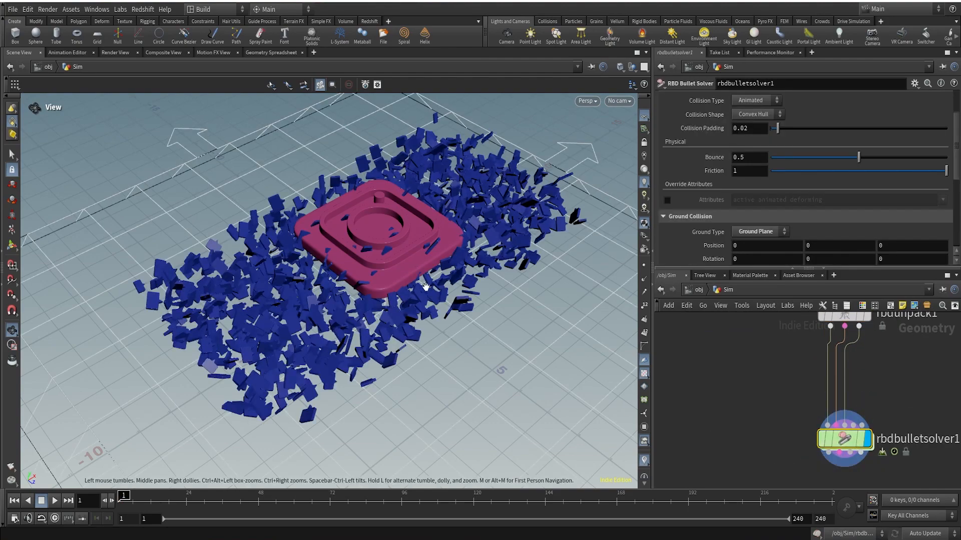
Raise the Instagram logo above the bubbles by setting its Transform node's Y translate to 2.32.
{"action": "mouse_move", "coordinate": [500, 271]}
{"action": "left_mouse_down"}
{"action": "mouse_move", "coordinate": [502, 218]}
{"action": "mouse_move", "coordinate": [504, 280]}
{"action": "left_mouse_up"}
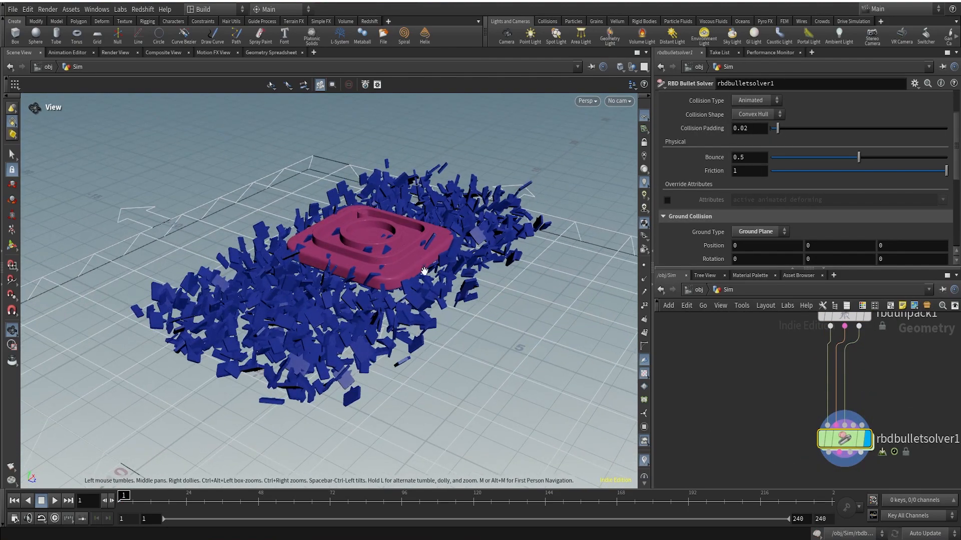
{"action": "scroll", "coordinate": [860, 390], "scroll_direction": "down", "scroll_amount": 3}
{"action": "scroll", "coordinate": [863, 390], "scroll_direction": "down", "scroll_amount": 4}
{"action": "middle_click_drag", "start_coordinate": [916, 351], "coordinate": [837, 419]}
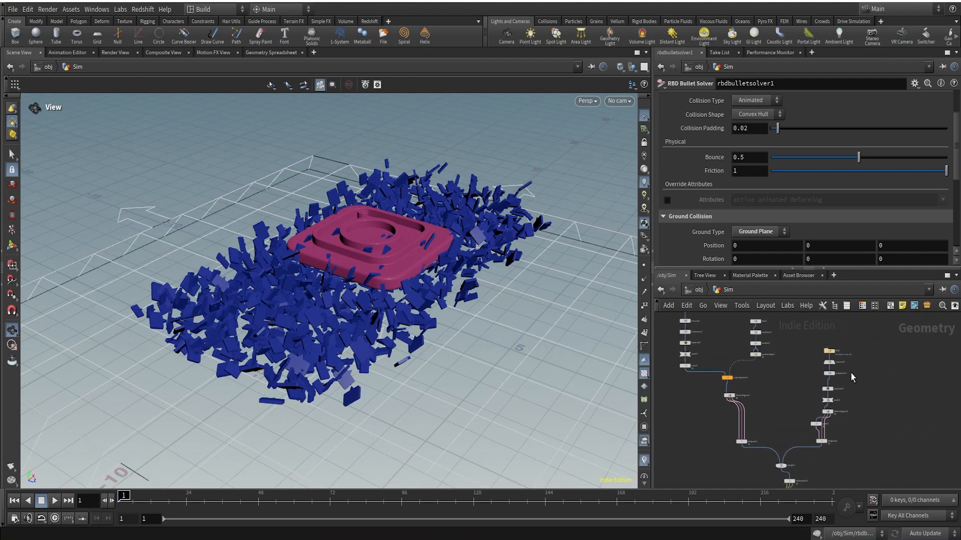
{"action": "scroll", "coordinate": [850, 373], "scroll_direction": "up", "scroll_amount": 4}
{"action": "scroll", "coordinate": [806, 382], "scroll_direction": "up", "scroll_amount": 2}
{"action": "left_click", "coordinate": [803, 379]}
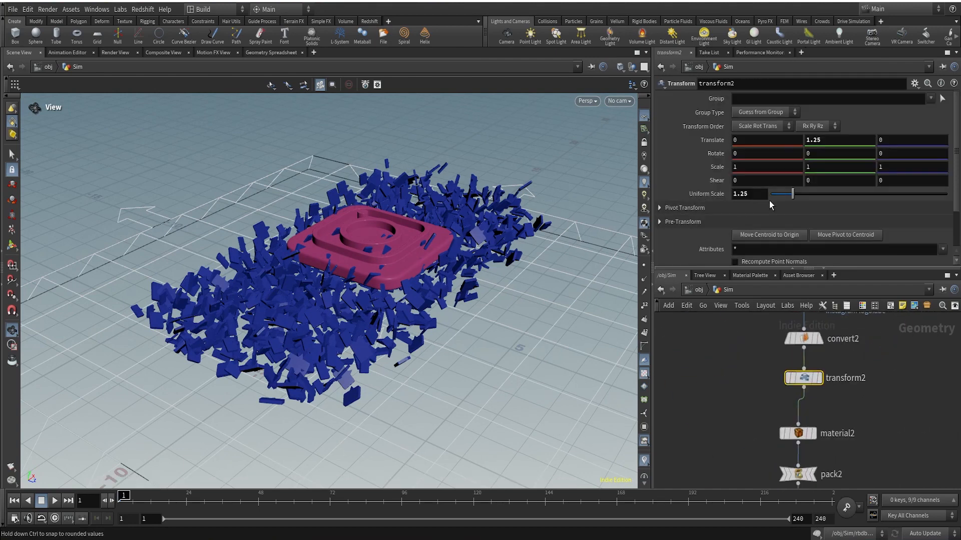
{"action": "mouse_move", "coordinate": [846, 141]}
{"action": "middle_mouse_down"}
{"action": "mouse_move", "coordinate": [850, 157]}
{"action": "mouse_move", "coordinate": [866, 157]}
{"action": "mouse_move", "coordinate": [848, 144]}
{"action": "middle_mouse_up"}
{"action": "left_click_drag", "start_coordinate": [309, 236], "coordinate": [408, 240]}
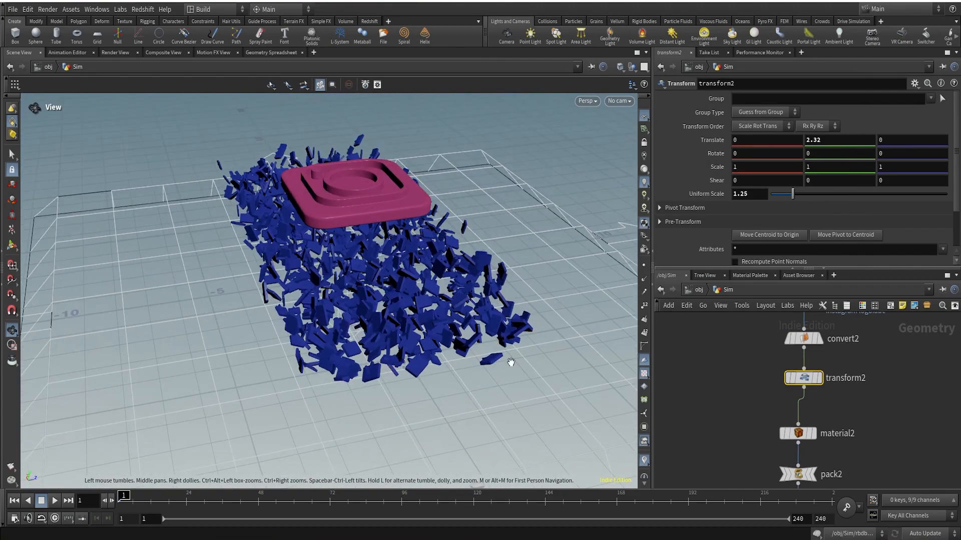
Select the RBD Bullet Solver and play and scrub the simulation to examine how the logo falls onto the bubbles.
{"action": "scroll", "coordinate": [872, 451], "scroll_direction": "down", "scroll_amount": 3}
{"action": "middle_click_drag", "start_coordinate": [873, 460], "coordinate": [877, 355]}
{"action": "middle_click_drag", "start_coordinate": [874, 453], "coordinate": [868, 343]}
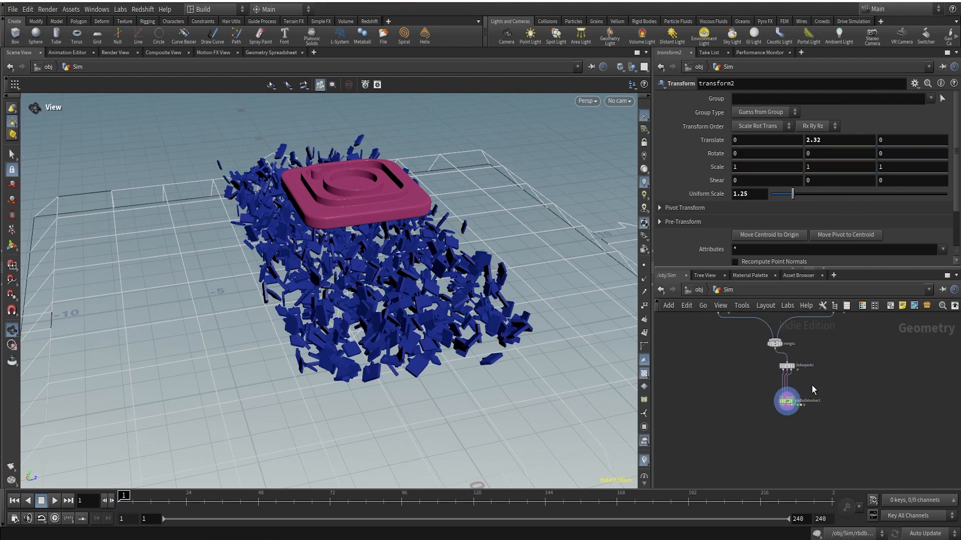
{"action": "scroll", "coordinate": [796, 396], "scroll_direction": "up", "scroll_amount": 5}
{"action": "left_click", "coordinate": [782, 407]}
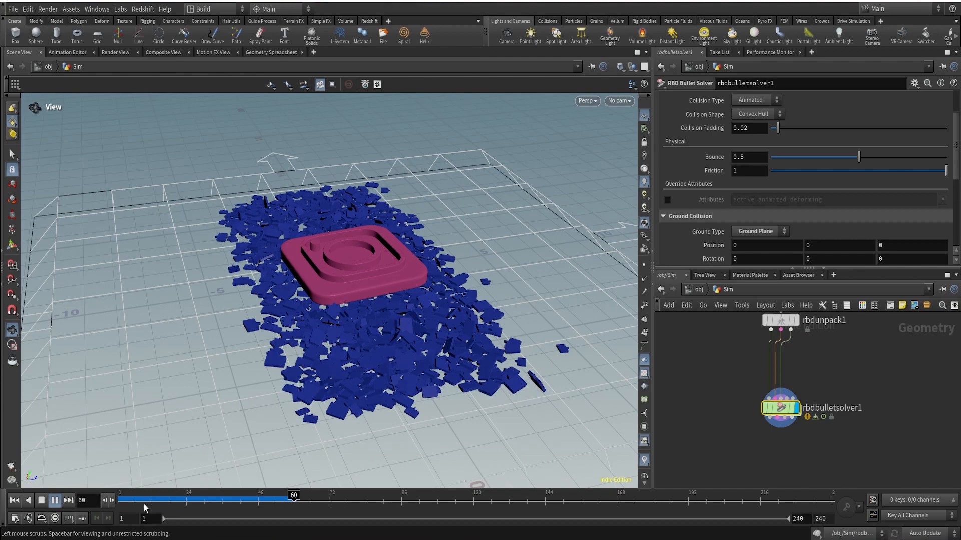
{"action": "left_click_drag", "start_coordinate": [143, 500], "coordinate": [287, 495]}
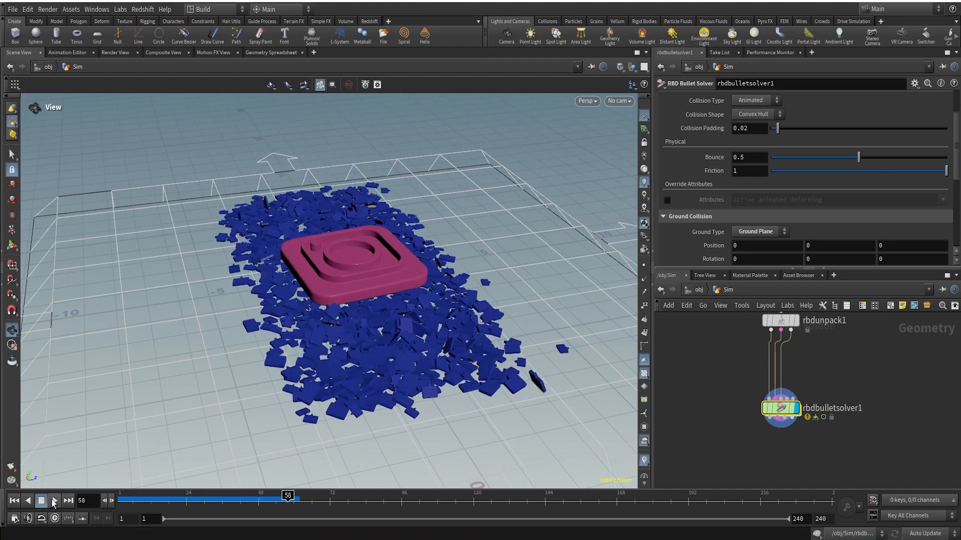
{"action": "left_click", "coordinate": [54, 501]}
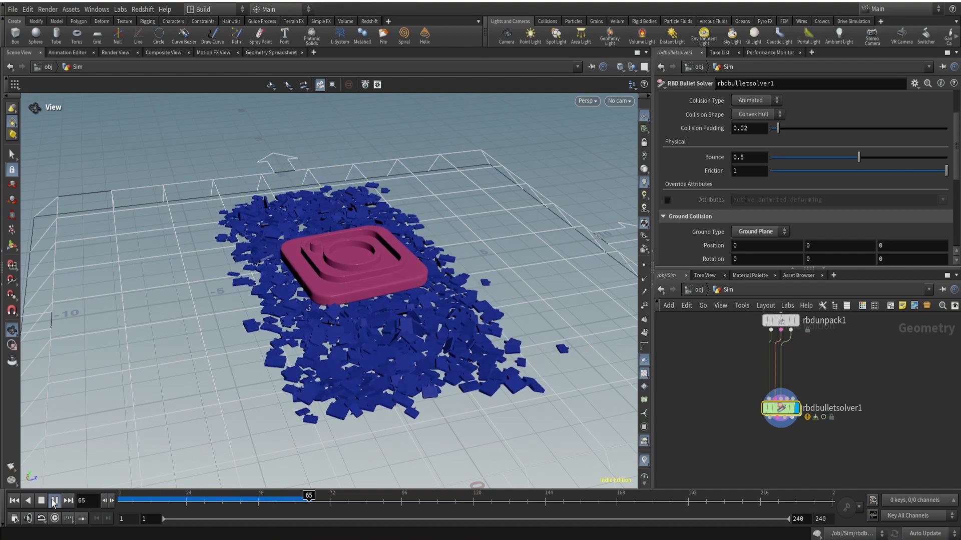
Return to frame 1 and set the timeline's end frame to 150.
{"action": "left_click", "coordinate": [125, 502]}
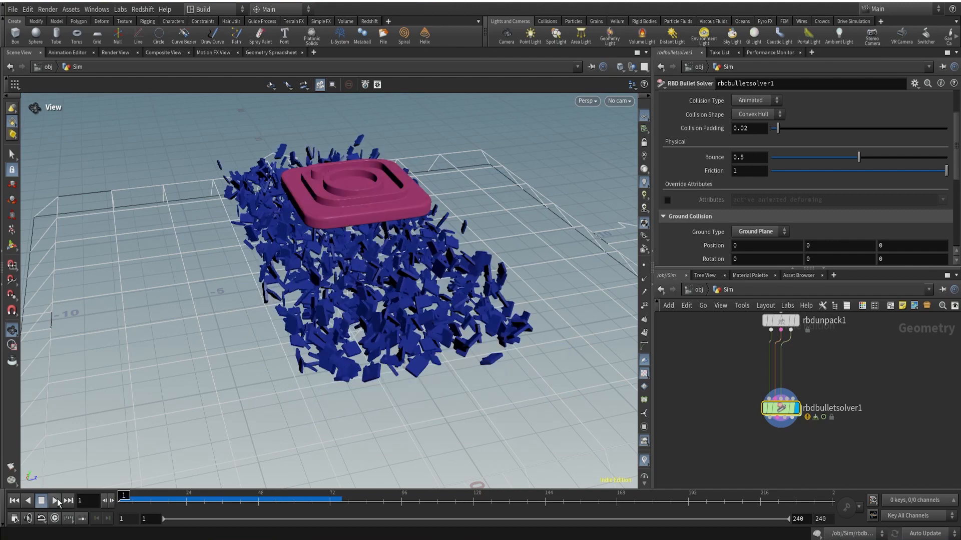
{"action": "type", "text": "150"}
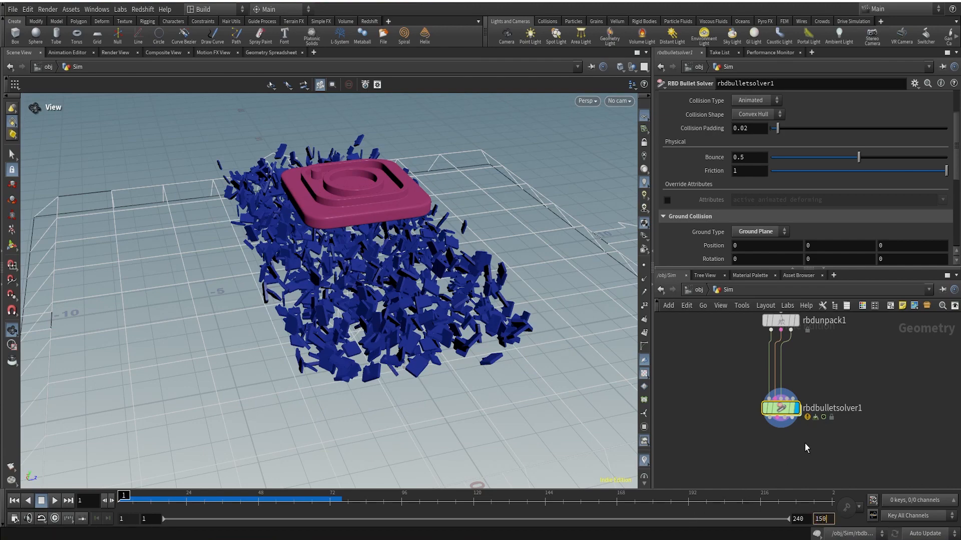
{"action": "key", "text": "Return"}
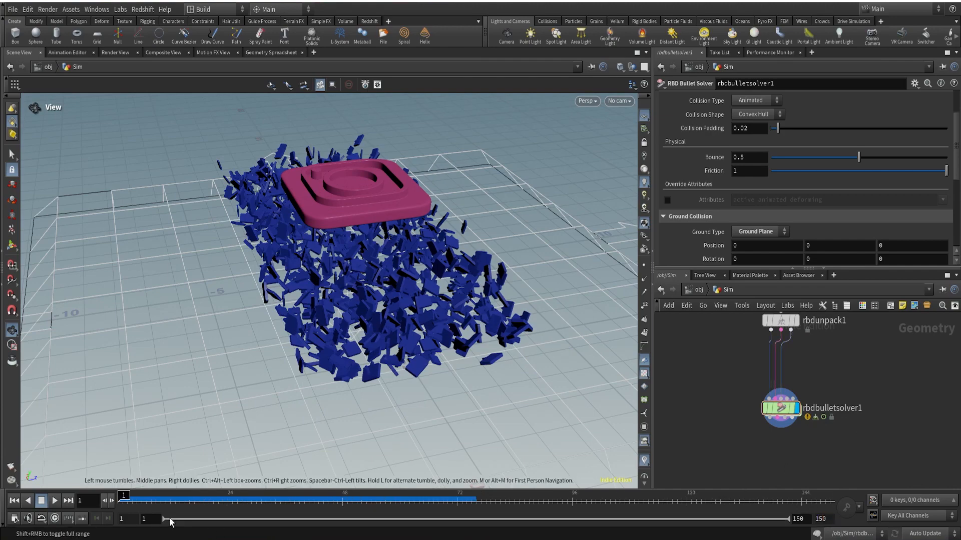
Replay and scrub the cached simulation from frame 1, then rewind and examine the logo and bubbles from a lower angle.
{"action": "left_click_drag", "start_coordinate": [123, 496], "coordinate": [477, 506]}
{"action": "left_click", "coordinate": [121, 503]}
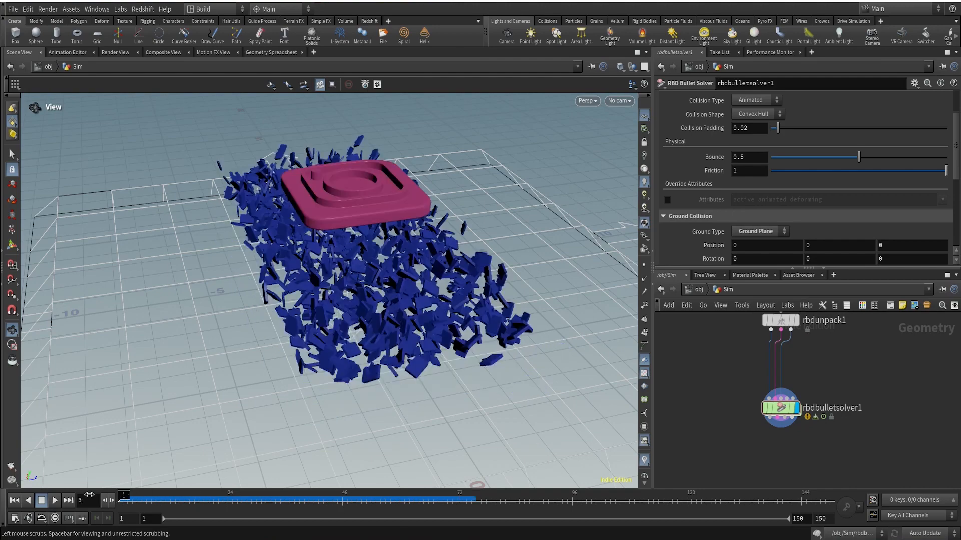
{"action": "left_click", "coordinate": [55, 501]}
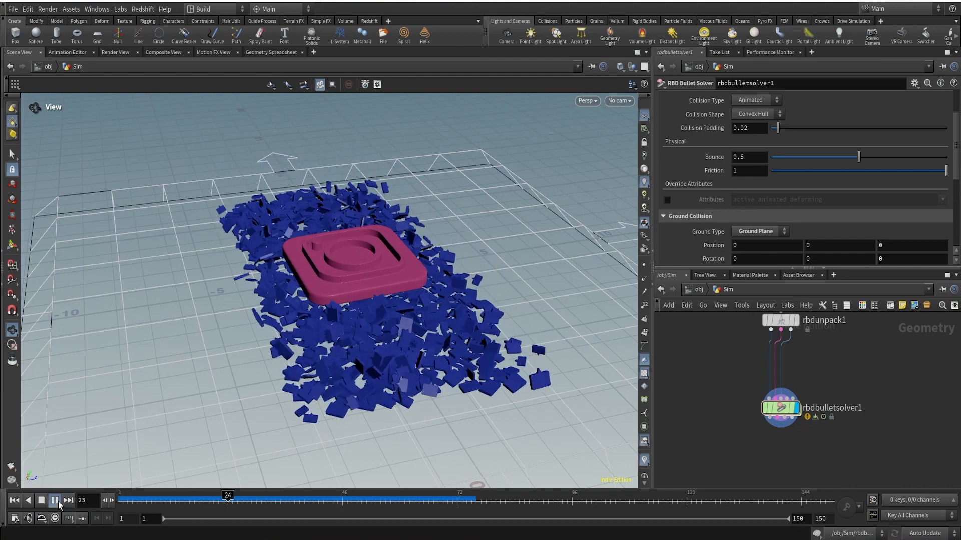
{"action": "left_click", "coordinate": [59, 502]}
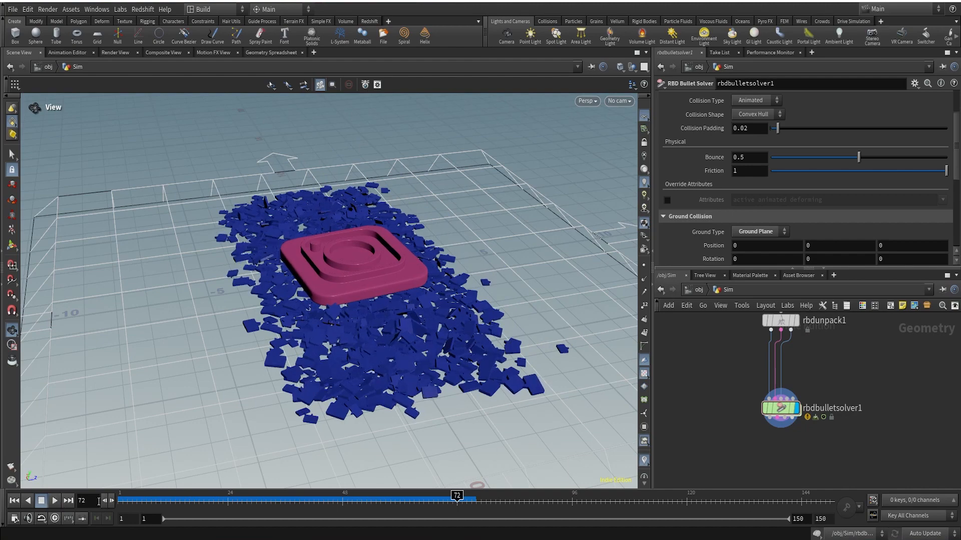
{"action": "mouse_move", "coordinate": [121, 499]}
{"action": "left_mouse_down"}
{"action": "mouse_move", "coordinate": [453, 499]}
{"action": "mouse_move", "coordinate": [86, 503]}
{"action": "mouse_move", "coordinate": [471, 497]}
{"action": "mouse_move", "coordinate": [120, 500]}
{"action": "left_mouse_up"}
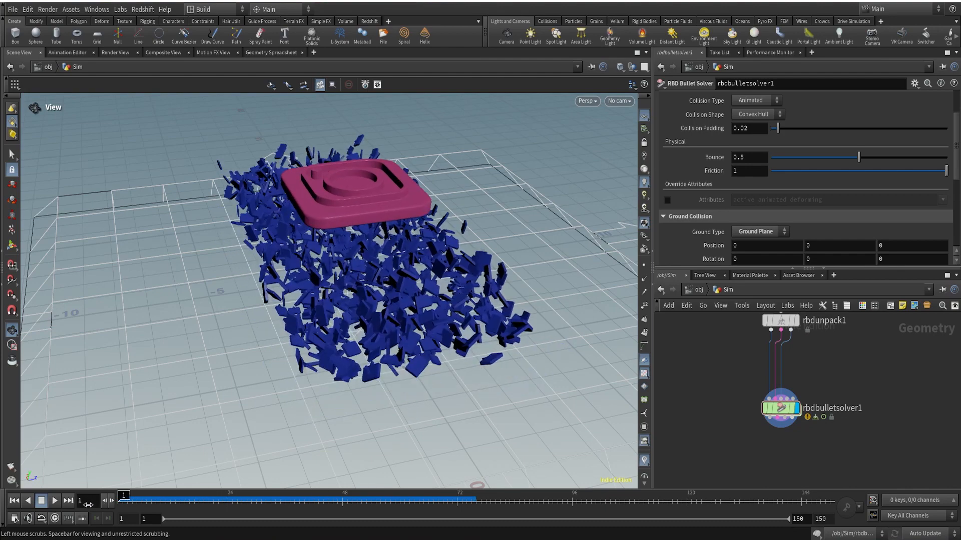
{"action": "left_click", "coordinate": [53, 502]}
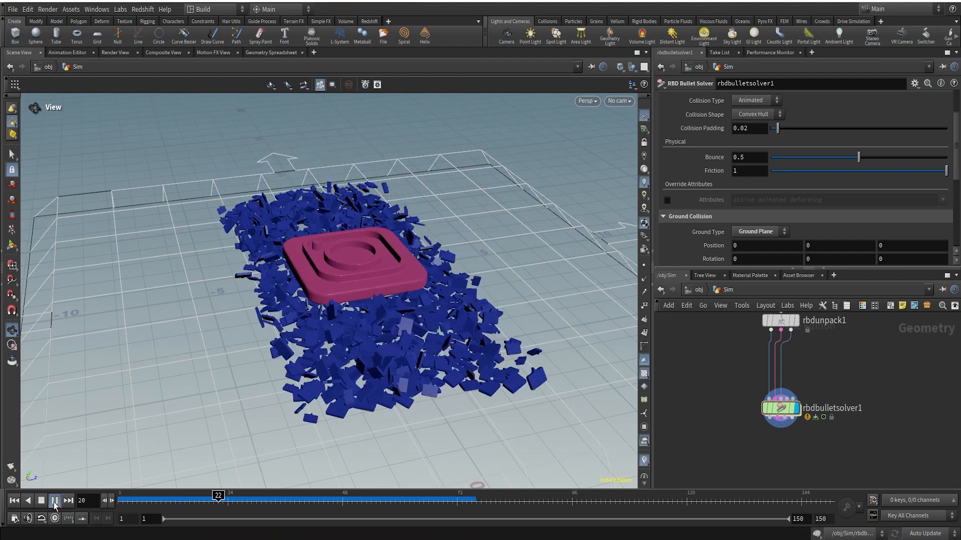
{"action": "left_click", "coordinate": [53, 502]}
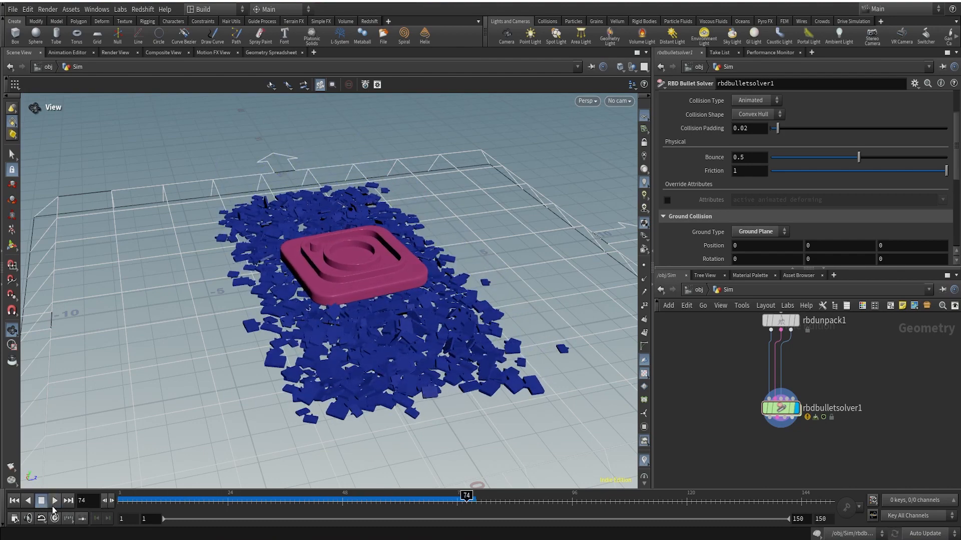
{"action": "left_click_drag", "start_coordinate": [467, 498], "coordinate": [95, 500]}
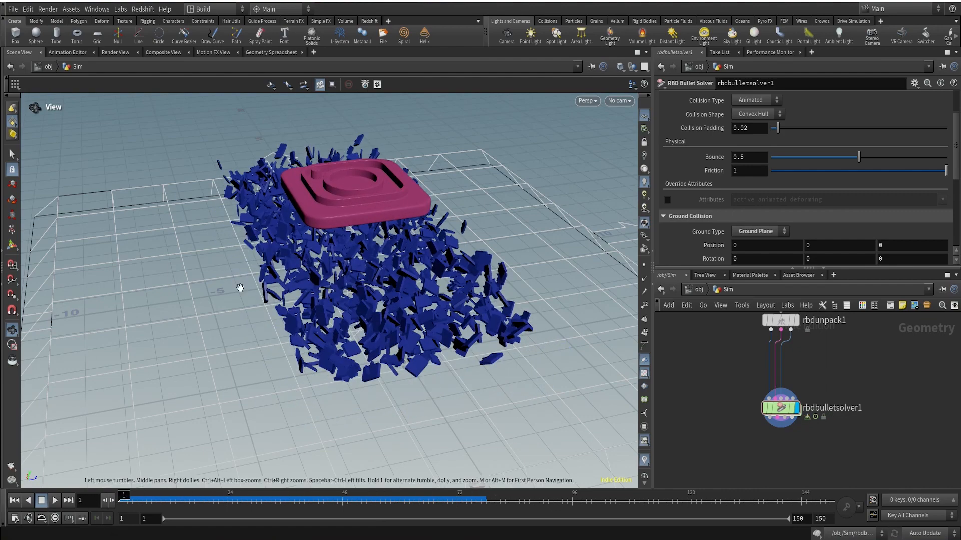
{"action": "left_click_drag", "start_coordinate": [359, 275], "coordinate": [327, 264]}
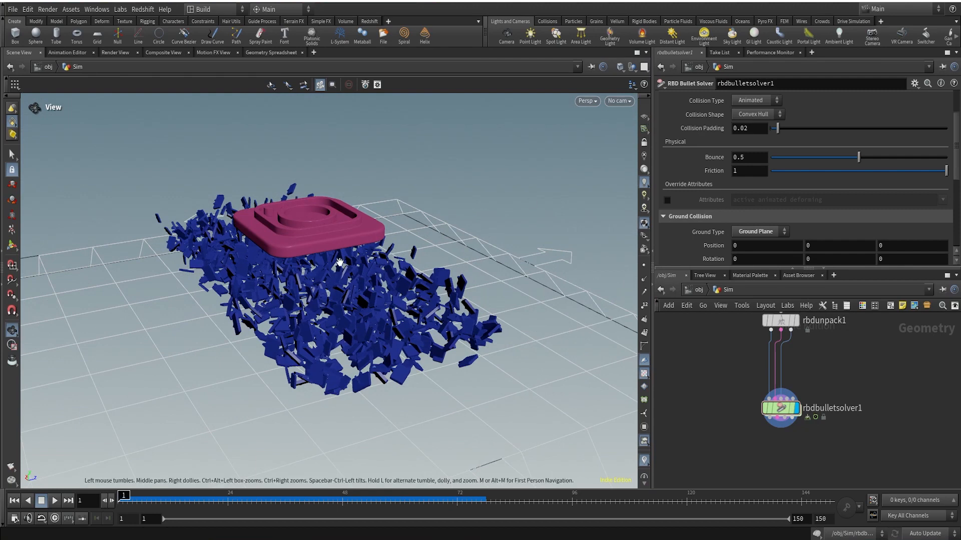
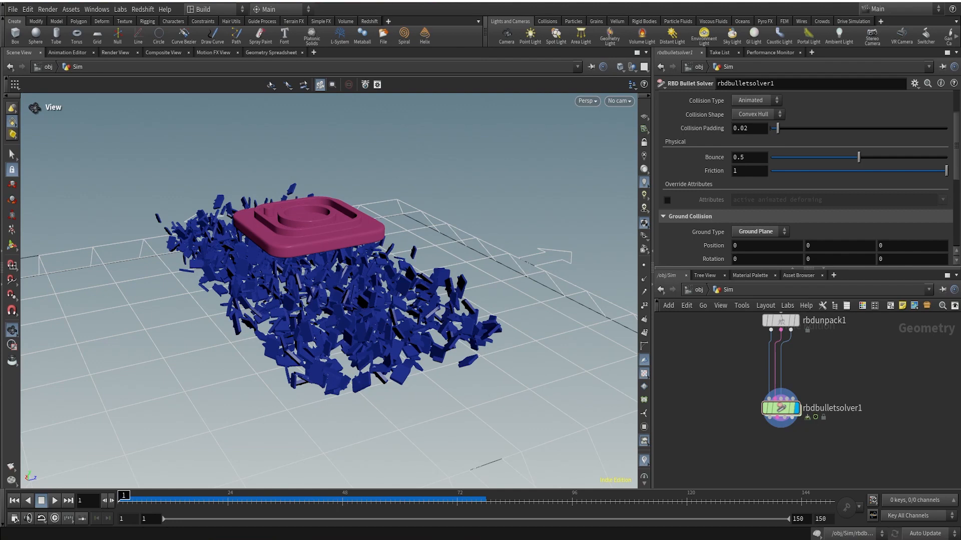
Align the bubbles' RBD Pack node directly below its RBD Configure node.
{"action": "scroll", "coordinate": [879, 381], "scroll_direction": "down", "scroll_amount": 5}
{"action": "middle_click_drag", "start_coordinate": [879, 361], "coordinate": [881, 439]}
{"action": "scroll", "coordinate": [765, 409], "scroll_direction": "down", "scroll_amount": 3}
{"action": "middle_click_drag", "start_coordinate": [765, 409], "coordinate": [784, 441]}
{"action": "scroll", "coordinate": [785, 440], "scroll_direction": "up", "scroll_amount": 4}
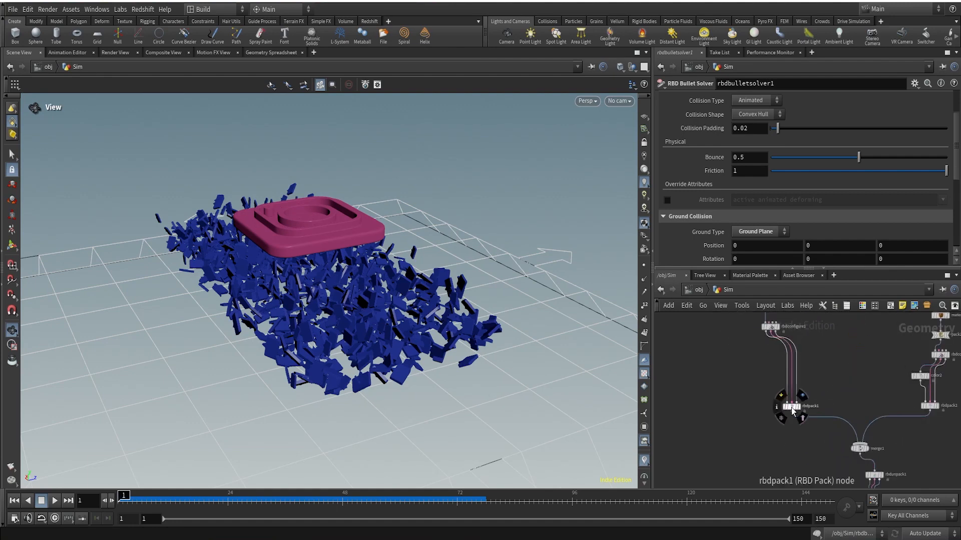
{"action": "left_click_drag", "start_coordinate": [791, 408], "coordinate": [770, 379]}
Branch a wire from the scatter setup's Box node and add a Transform node on it beside the solver network.
{"action": "scroll", "coordinate": [732, 371], "scroll_direction": "down", "scroll_amount": 4}
{"action": "middle_click_drag", "start_coordinate": [728, 365], "coordinate": [761, 461]}
{"action": "scroll", "coordinate": [734, 353], "scroll_direction": "up", "scroll_amount": 4}
{"action": "middle_click_drag", "start_coordinate": [852, 419], "coordinate": [725, 333]}
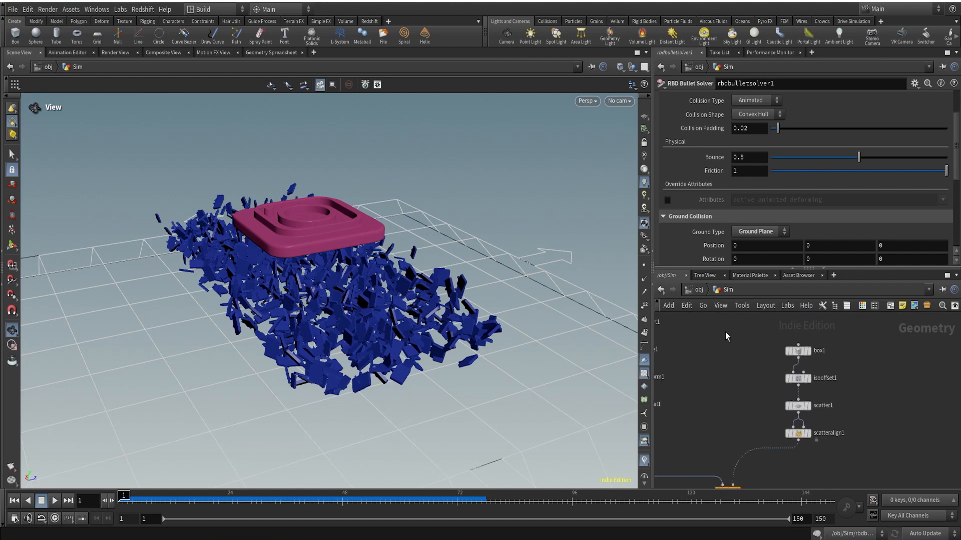
{"action": "middle_click_drag", "start_coordinate": [866, 394], "coordinate": [830, 387]}
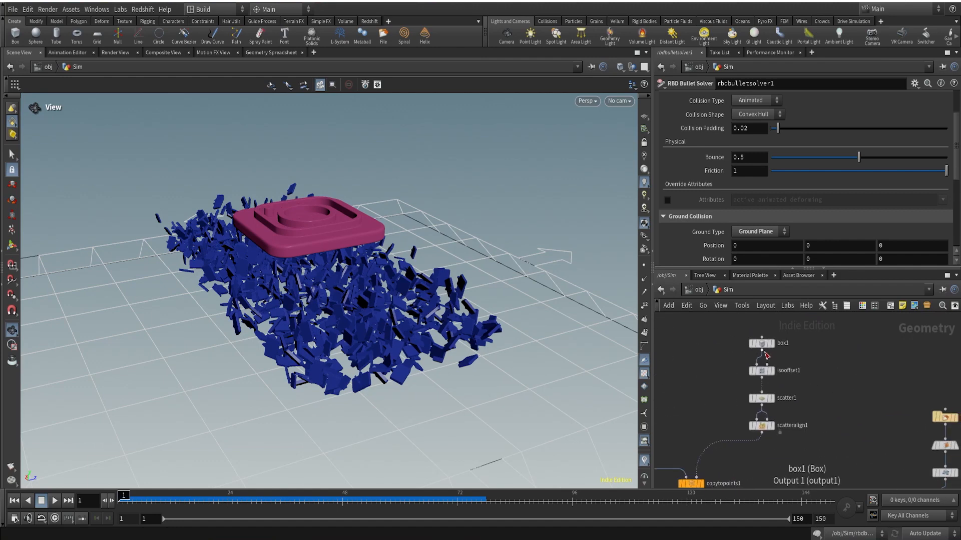
{"action": "left_click_drag", "start_coordinate": [764, 352], "coordinate": [844, 452]}
{"action": "scroll", "coordinate": [844, 453], "scroll_direction": "down", "scroll_amount": 5}
{"action": "middle_click_drag", "start_coordinate": [844, 453], "coordinate": [754, 376]}
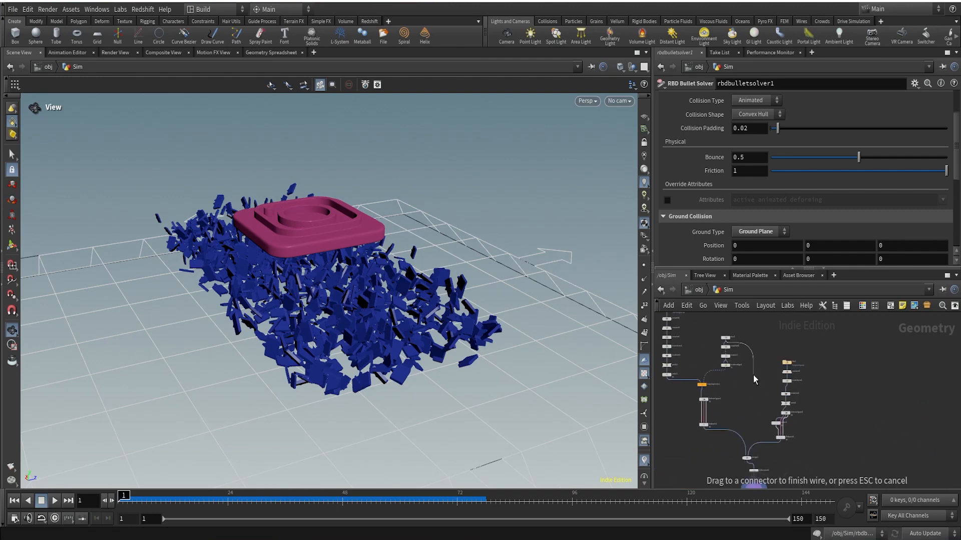
{"action": "scroll", "coordinate": [812, 433], "scroll_direction": "up", "scroll_amount": 3}
{"action": "middle_click_drag", "start_coordinate": [835, 470], "coordinate": [817, 388]}
{"action": "scroll", "coordinate": [816, 389], "scroll_direction": "up", "scroll_amount": 1}
{"action": "key", "text": "Tab"}
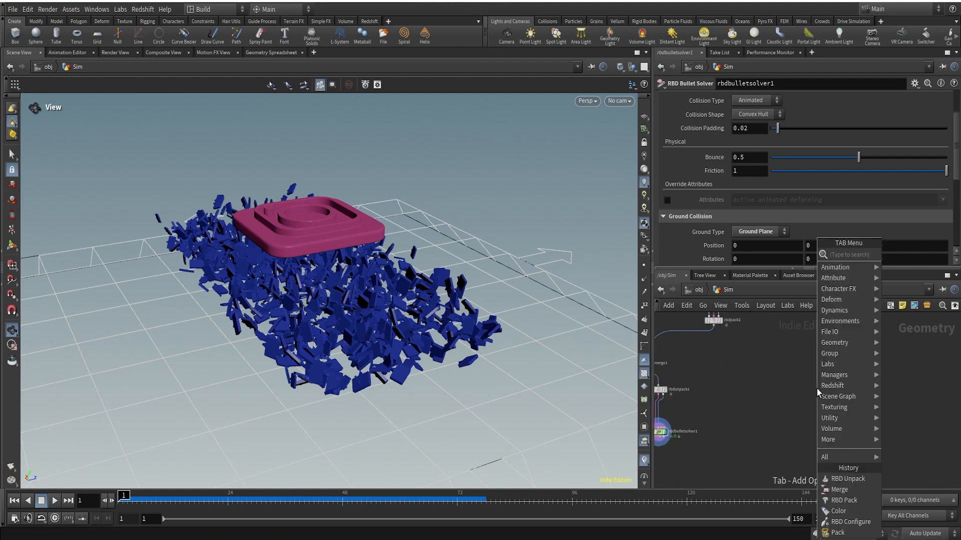
{"action": "type", "text": "transf"}
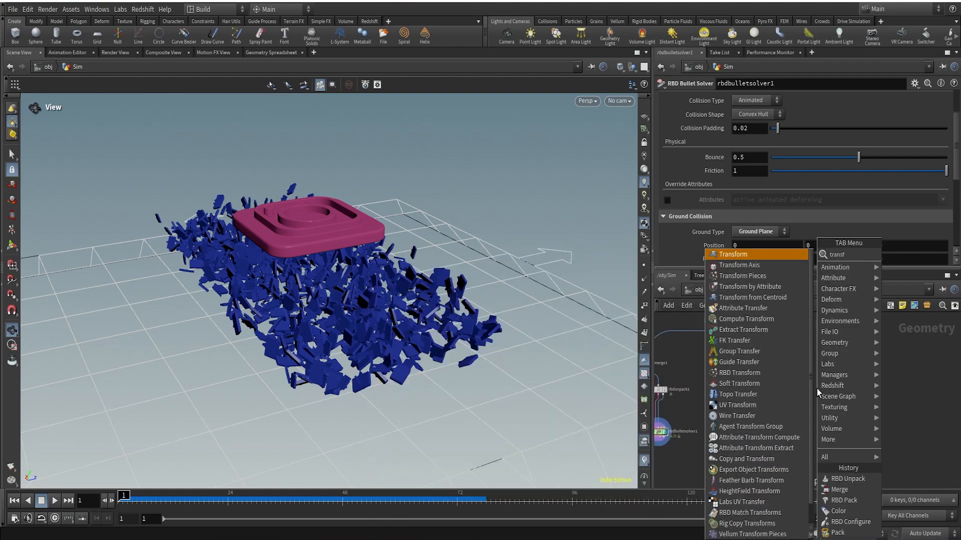
{"action": "key", "text": "Return"}
{"action": "left_click", "coordinate": [817, 389]}
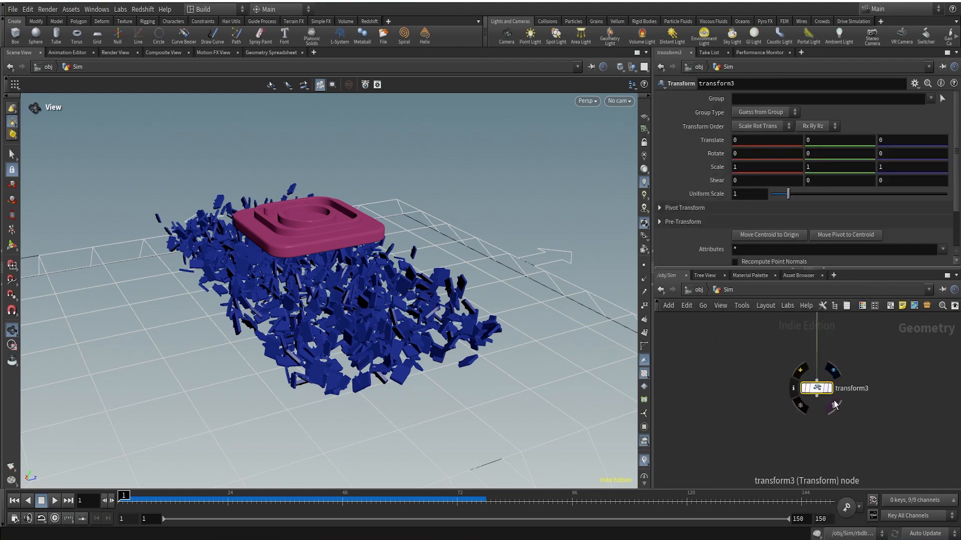
Show the Transform node's box as a template over the simulation and set its Y translation to -0.32.
{"action": "left_click", "coordinate": [815, 393]}
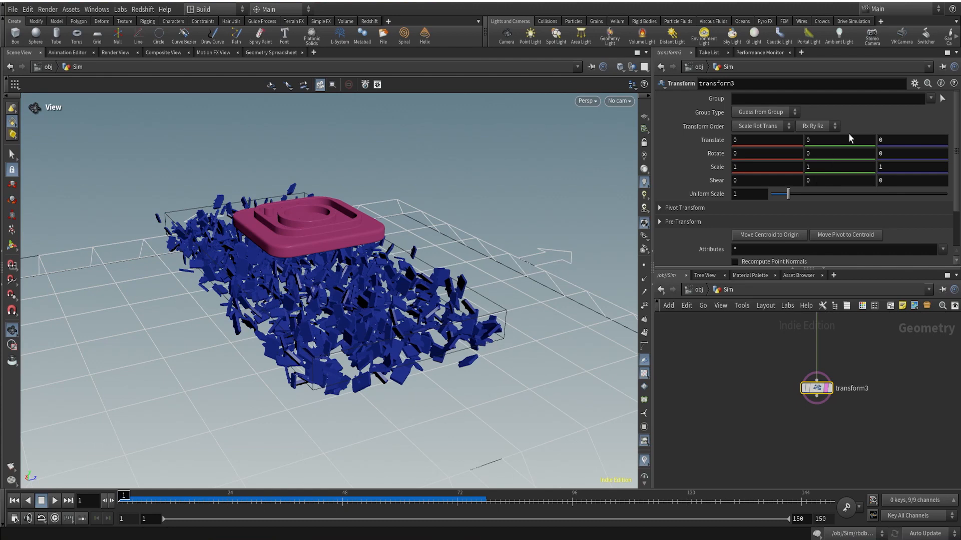
{"action": "middle_click_drag", "start_coordinate": [849, 138], "coordinate": [246, 153]}
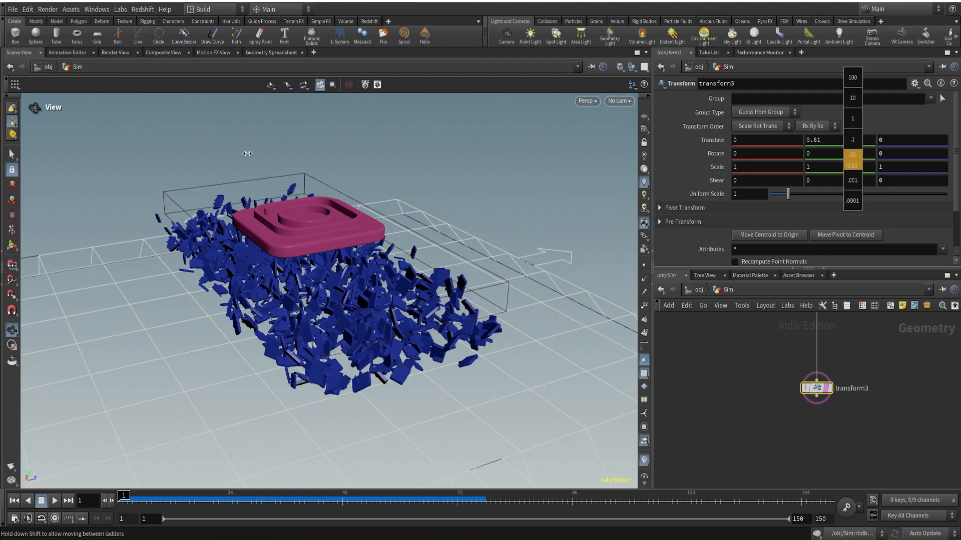
{"action": "middle_click_drag", "start_coordinate": [245, 153], "coordinate": [493, 183]}
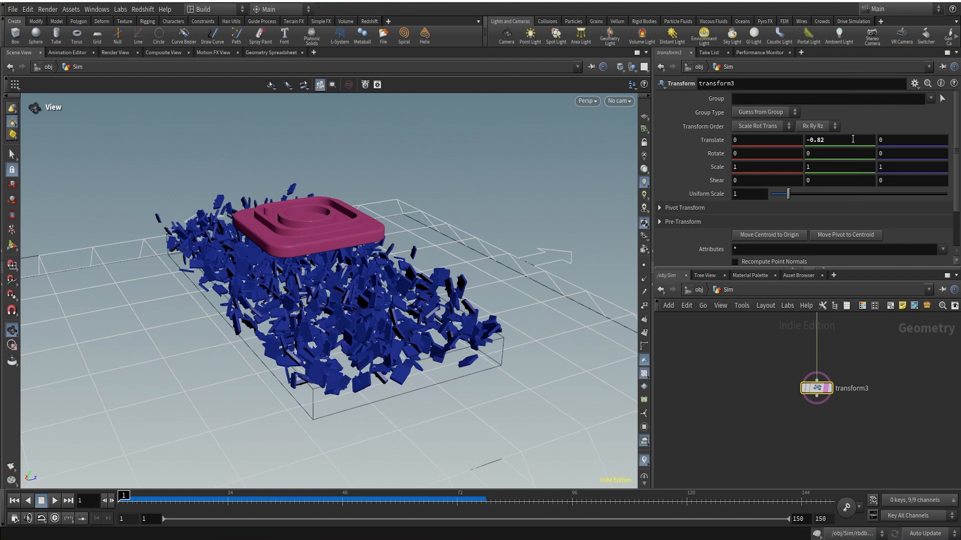
{"action": "middle_click_drag", "start_coordinate": [856, 138], "coordinate": [916, 139]}
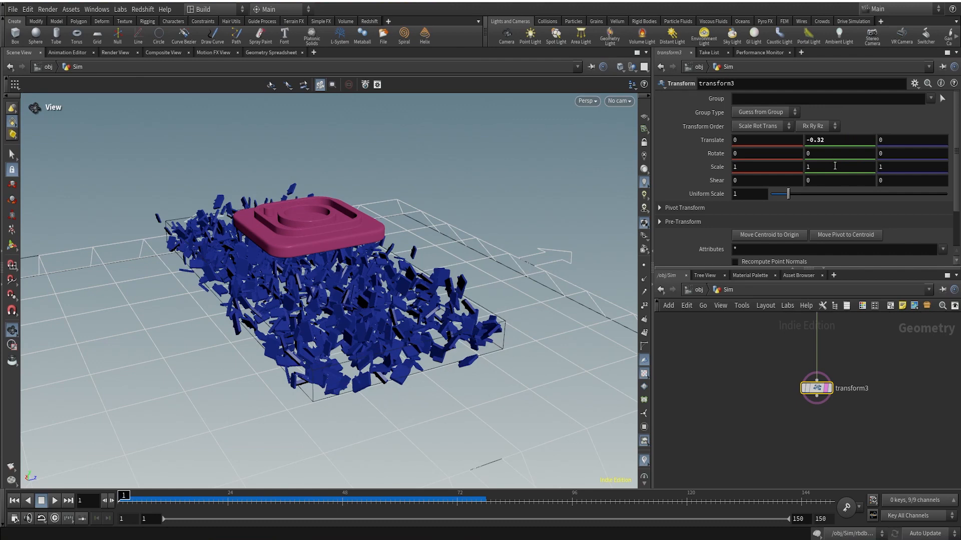
Scale the box to 0.89 in X, 2.5 in Y and 0.85 in Z, with a uniform scale of 1.6.
{"action": "middle_click_drag", "start_coordinate": [834, 166], "coordinate": [899, 166]}
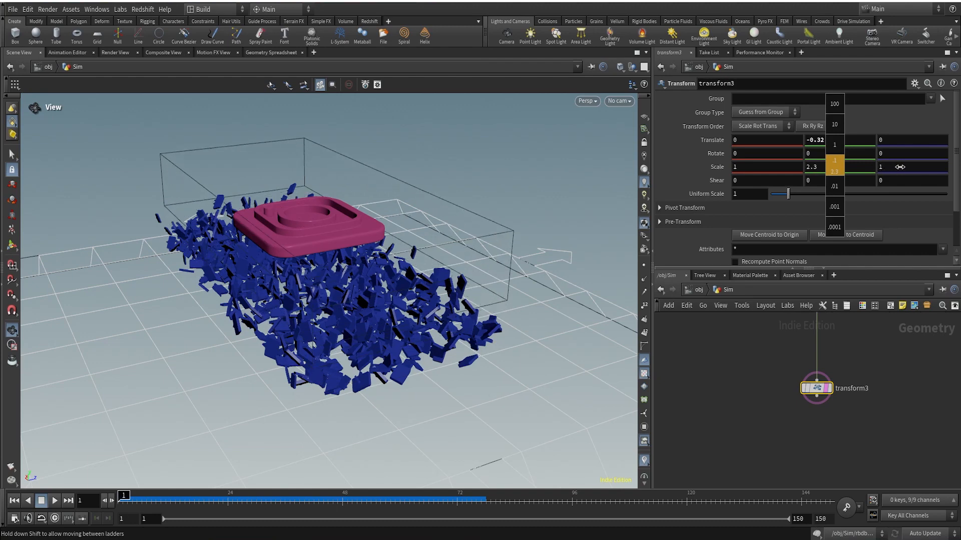
{"action": "middle_click_drag", "start_coordinate": [899, 167], "coordinate": [907, 167]}
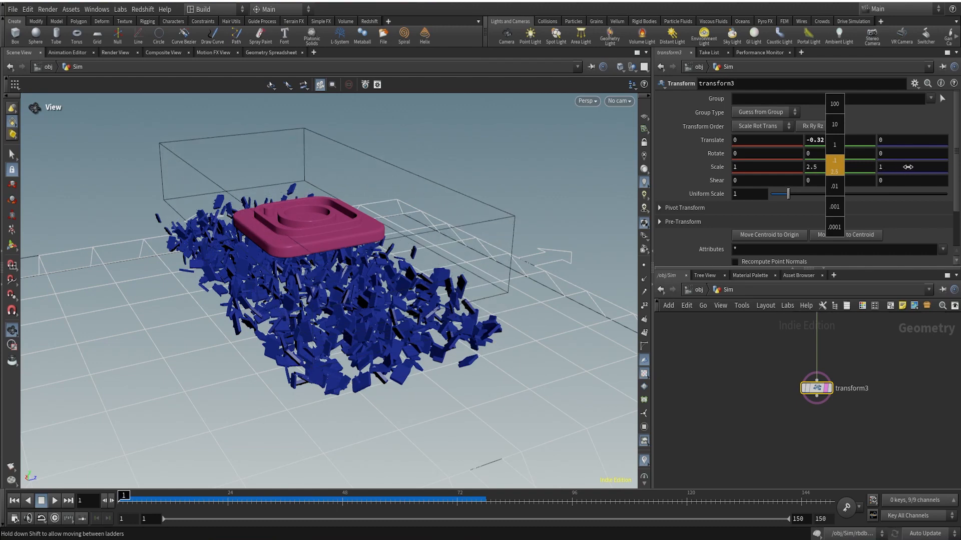
{"action": "left_click_drag", "start_coordinate": [314, 222], "coordinate": [412, 205]}
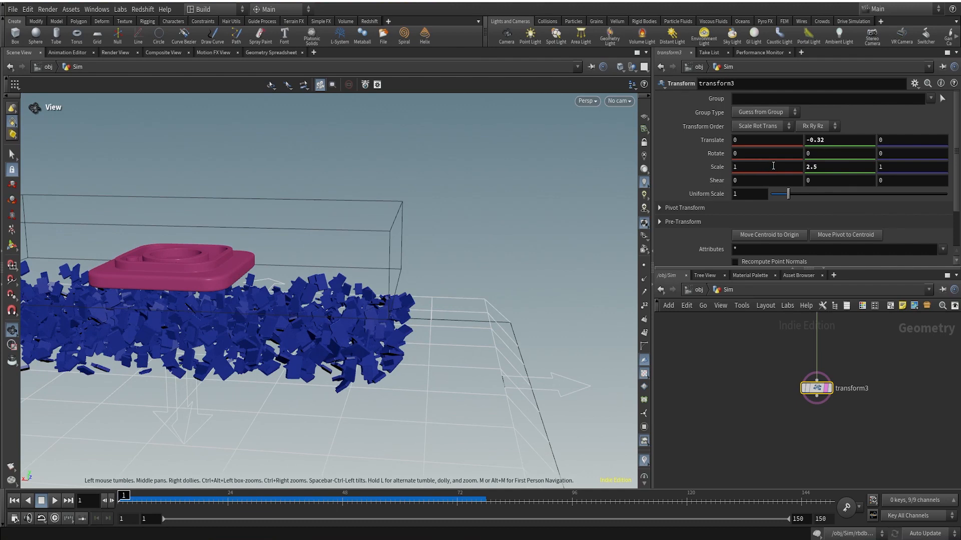
{"action": "middle_click_drag", "start_coordinate": [773, 166], "coordinate": [717, 182]}
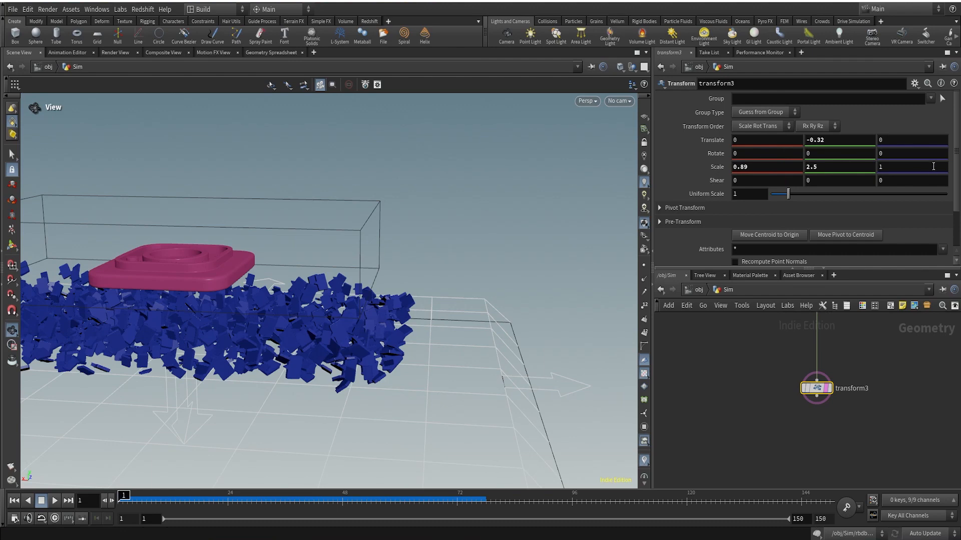
{"action": "middle_click_drag", "start_coordinate": [933, 167], "coordinate": [858, 183]}
{"action": "middle_click_drag", "start_coordinate": [754, 167], "coordinate": [946, 211]}
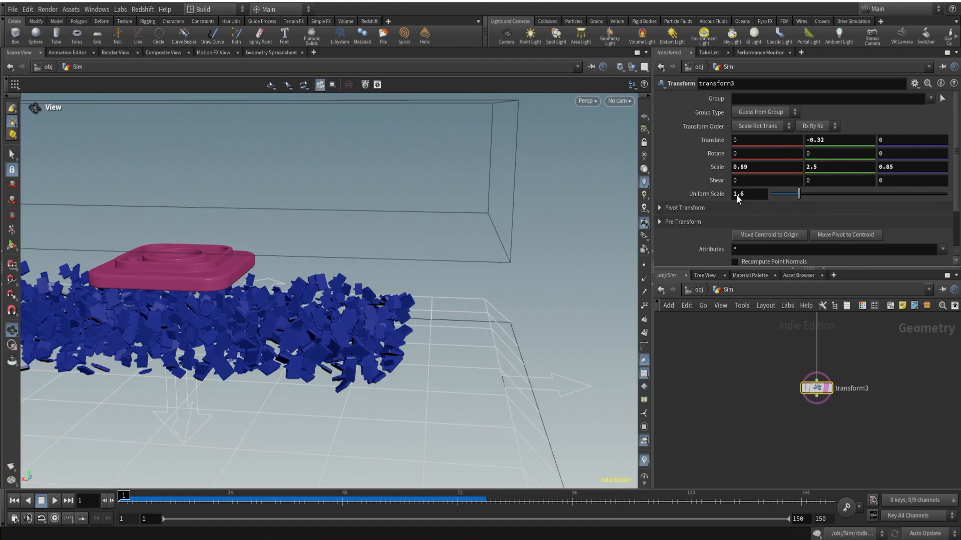
Lower the box around the logo and bubbles by setting its Y translation to -4.18.
{"action": "scroll", "coordinate": [364, 214], "scroll_direction": "down", "scroll_amount": 5}
{"action": "left_click_drag", "start_coordinate": [235, 270], "coordinate": [290, 300]}
{"action": "middle_click_drag", "start_coordinate": [854, 141], "coordinate": [578, 323]}
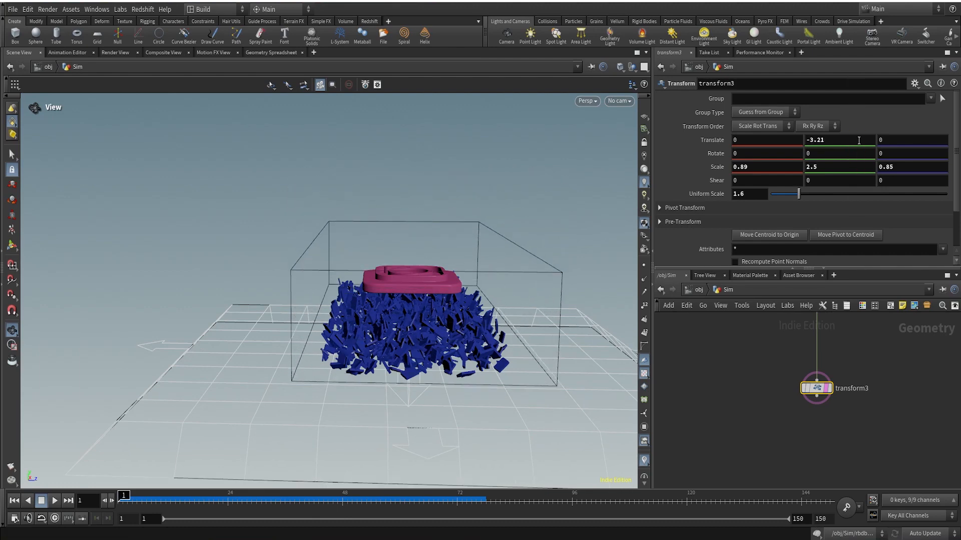
{"action": "left_click_drag", "start_coordinate": [359, 312], "coordinate": [481, 275]}
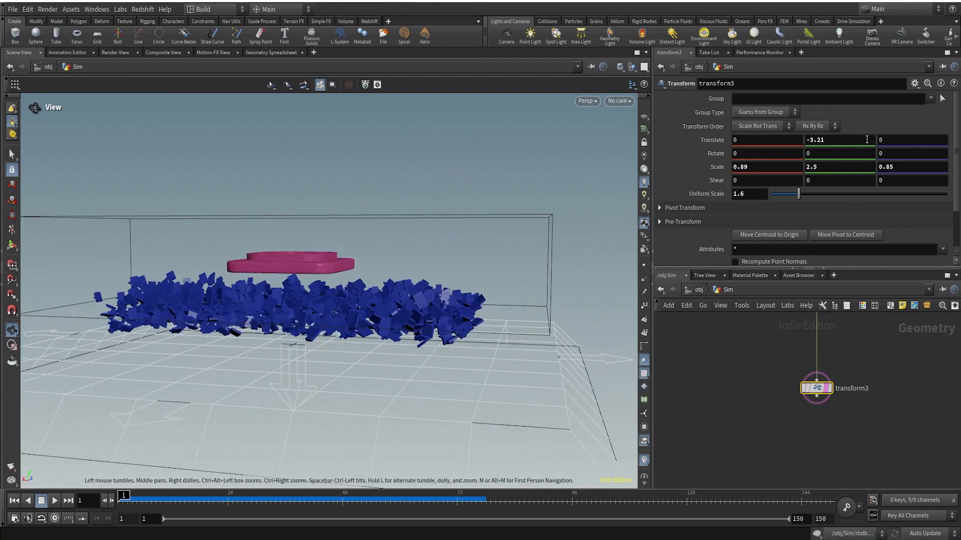
{"action": "middle_click_drag", "start_coordinate": [866, 139], "coordinate": [358, 161]}
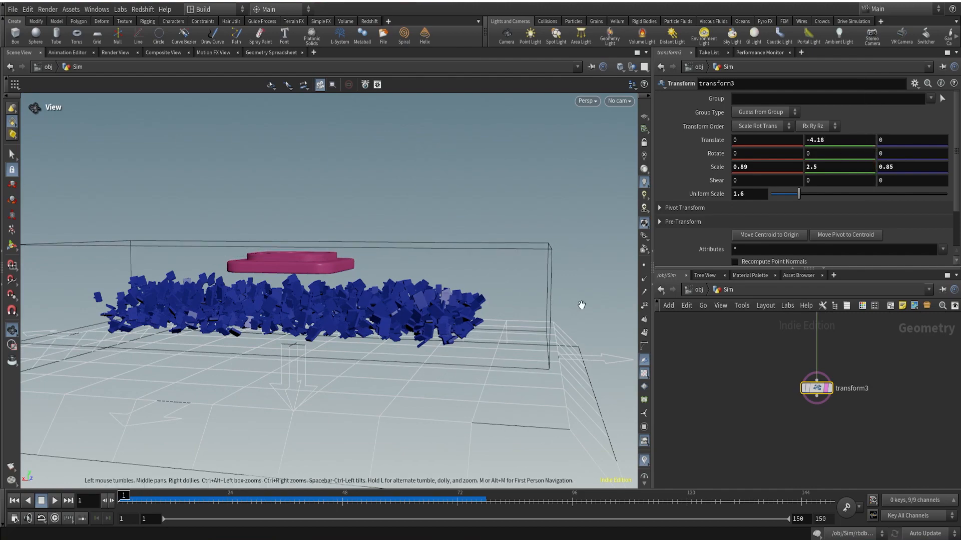
{"action": "left_click_drag", "start_coordinate": [581, 305], "coordinate": [371, 332]}
{"action": "middle_click_drag", "start_coordinate": [571, 276], "coordinate": [473, 296]}
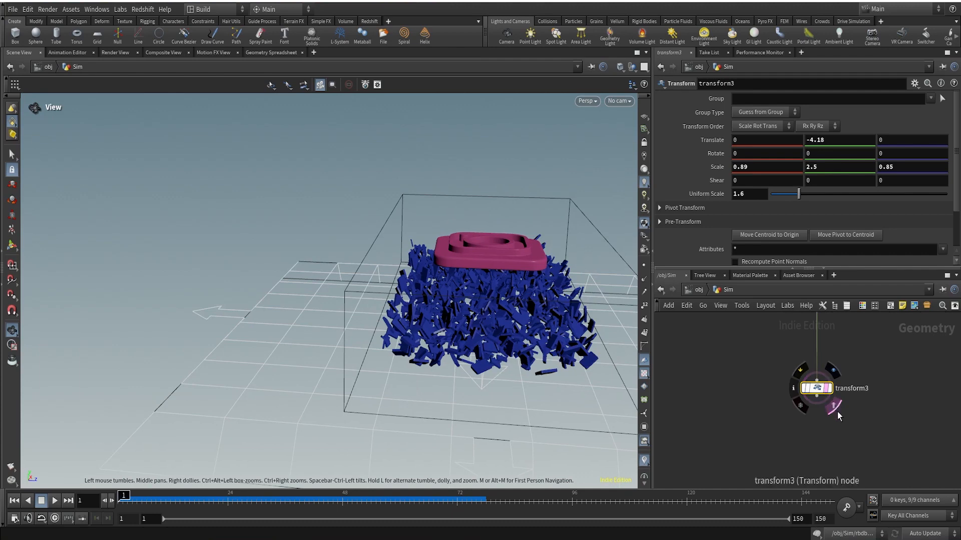
Display the transformed box on its own and delete its top face to leave an open container.
{"action": "left_click", "coordinate": [837, 412]}
{"action": "left_click_drag", "start_coordinate": [541, 250], "coordinate": [541, 276]}
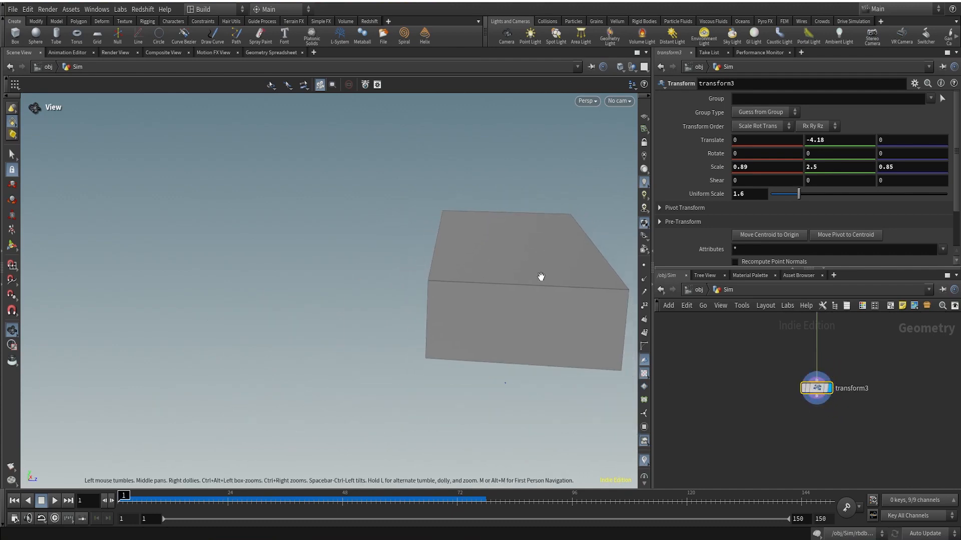
{"action": "middle_click_drag", "start_coordinate": [541, 277], "coordinate": [360, 285]}
{"action": "left_click_drag", "start_coordinate": [361, 285], "coordinate": [356, 298]}
{"action": "left_click", "coordinate": [12, 154]}
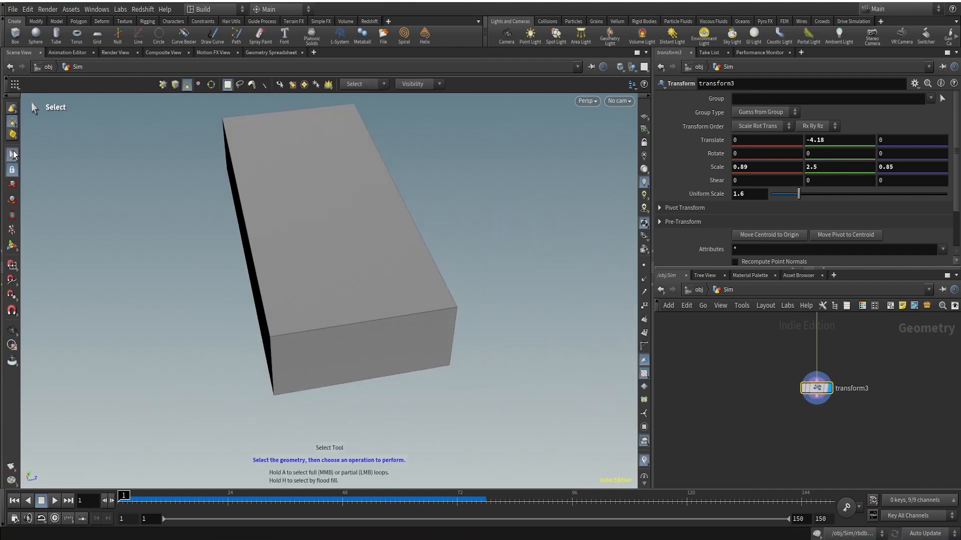
{"action": "left_click", "coordinate": [330, 195]}
{"action": "key", "text": "Delete"}
{"action": "key", "text": "Escape"}
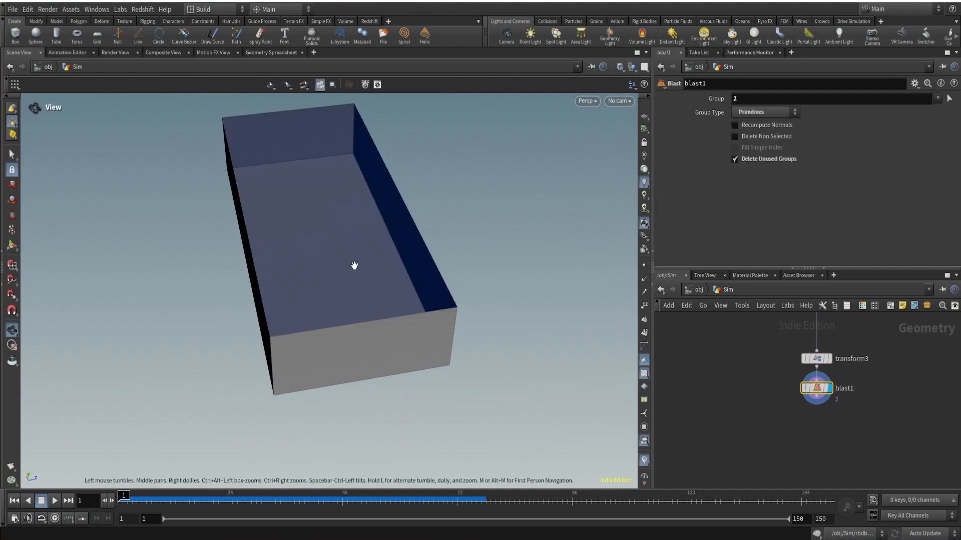
{"action": "left_click_drag", "start_coordinate": [354, 266], "coordinate": [388, 227]}
{"action": "key", "text": "Return"}
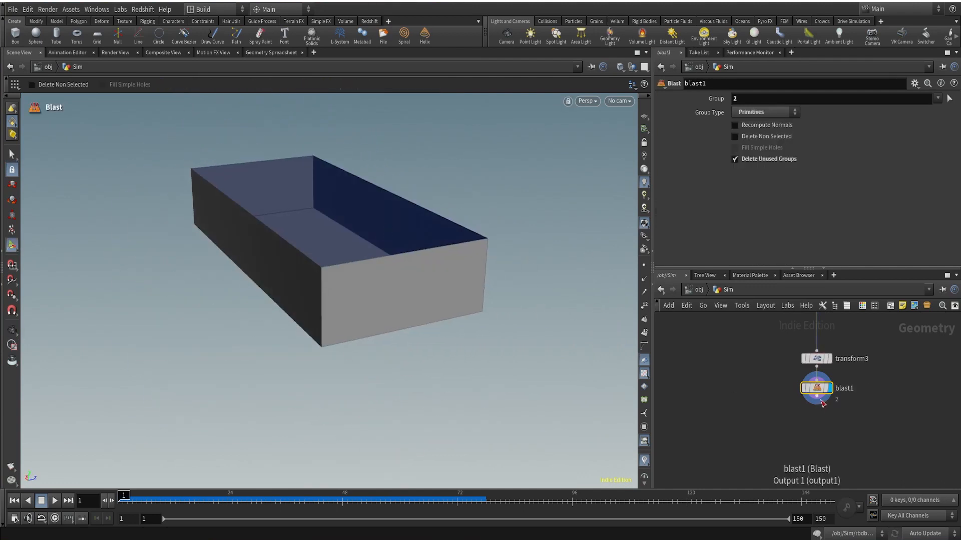
Add a Reverse node to the Blast output and align it directly below the Blast node.
{"action": "key", "text": "Tab"}
{"action": "type", "text": "reverse"}
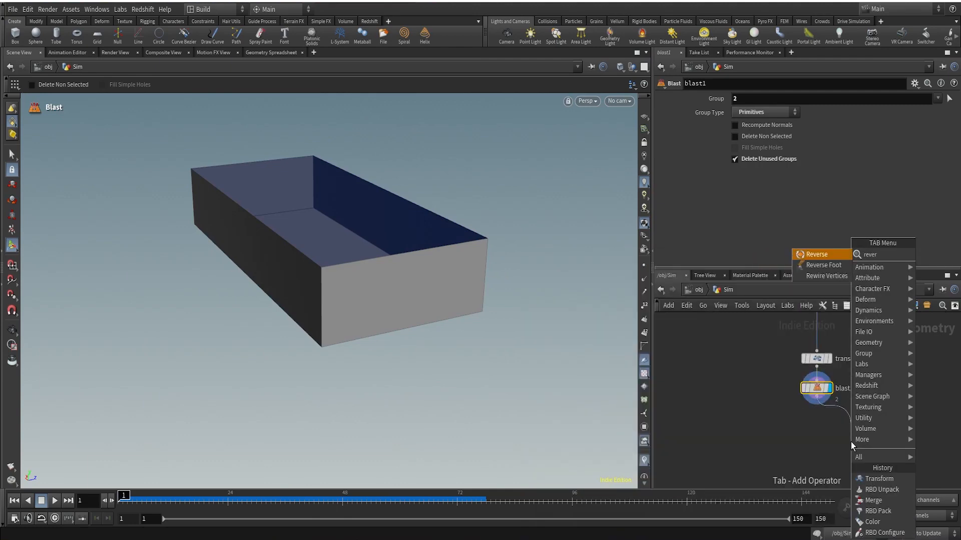
{"action": "key", "text": "Return"}
{"action": "left_click", "coordinate": [850, 442]}
{"action": "left_click_drag", "start_coordinate": [850, 442], "coordinate": [817, 424]}
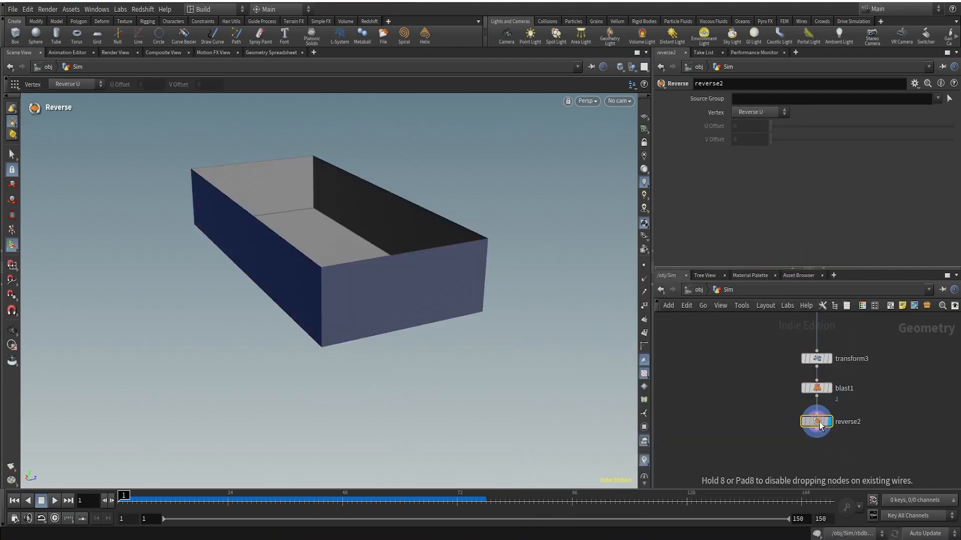
{"action": "mouse_move", "coordinate": [817, 423]}
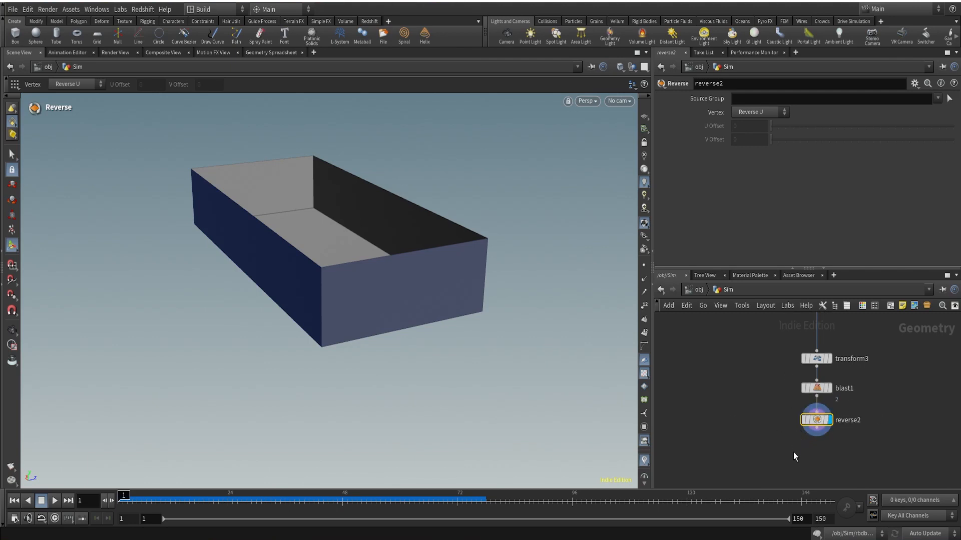
Wire the Reverse node into the RBD Bullet Solver's fourth input and move the solver farther down in the network.
{"action": "scroll", "coordinate": [794, 462], "scroll_direction": "down", "scroll_amount": 3}
{"action": "middle_click_drag", "start_coordinate": [761, 424], "coordinate": [882, 411]}
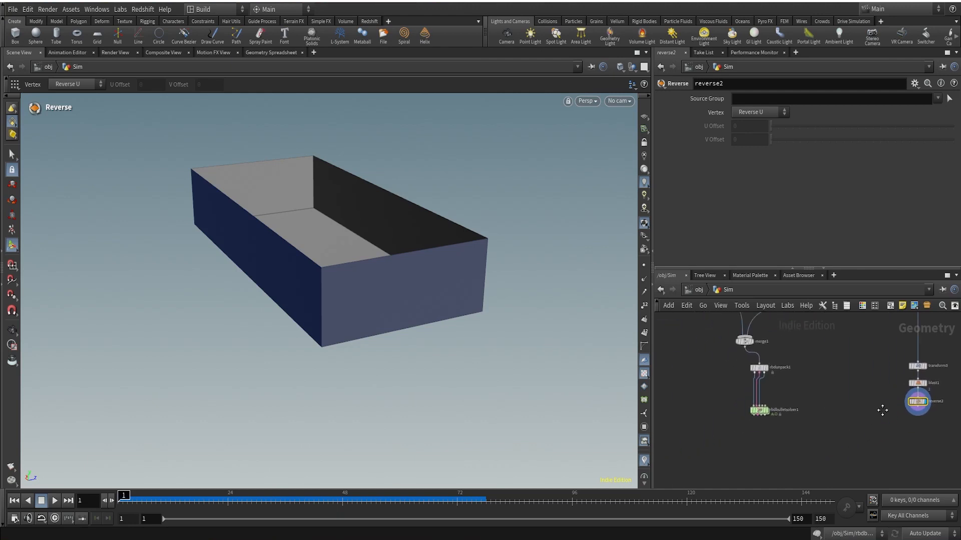
{"action": "scroll", "coordinate": [885, 414], "scroll_direction": "up", "scroll_amount": 3}
{"action": "left_click", "coordinate": [939, 407]}
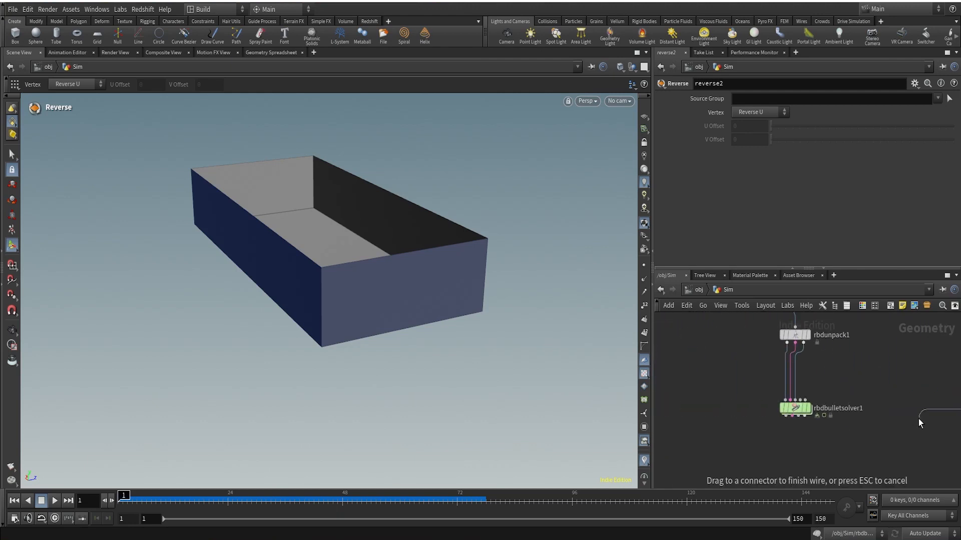
{"action": "left_click", "coordinate": [799, 401]}
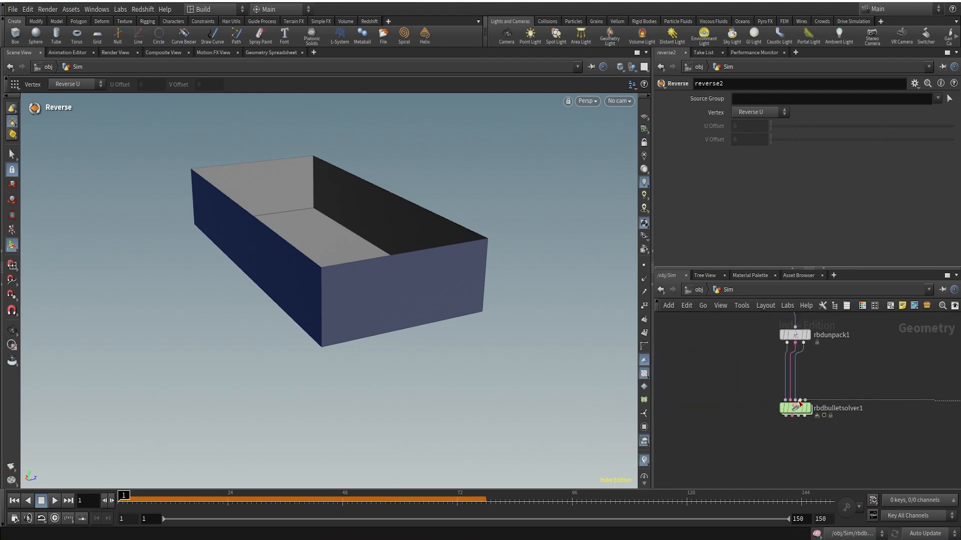
{"action": "left_click_drag", "start_coordinate": [796, 409], "coordinate": [796, 454]}
{"action": "middle_click_drag", "start_coordinate": [831, 443], "coordinate": [849, 395]}
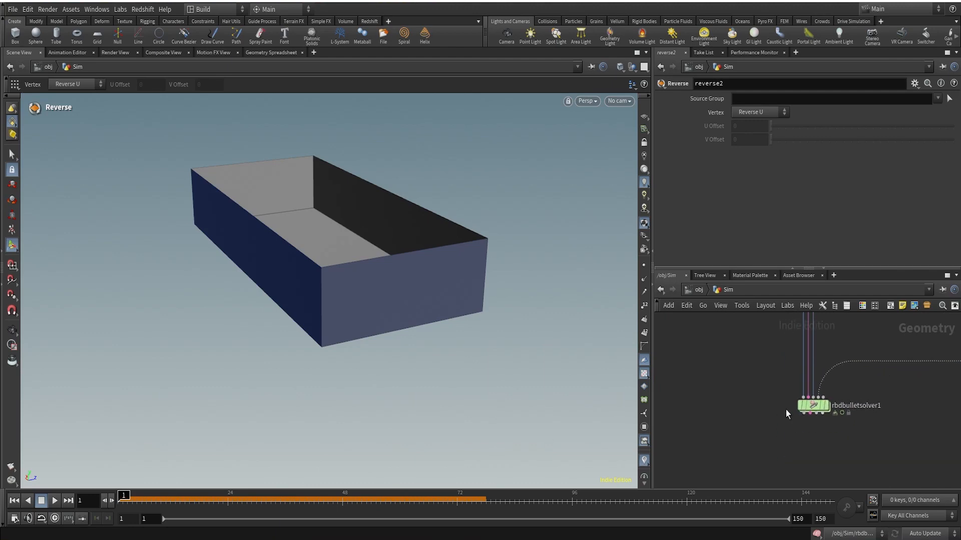
Display the RBD Bullet Solver's result and view the logo and bubbles inside the container from above.
{"action": "scroll", "coordinate": [823, 407], "scroll_direction": "up", "scroll_amount": 2}
{"action": "left_click", "coordinate": [828, 405]}
{"action": "left_click", "coordinate": [812, 405]}
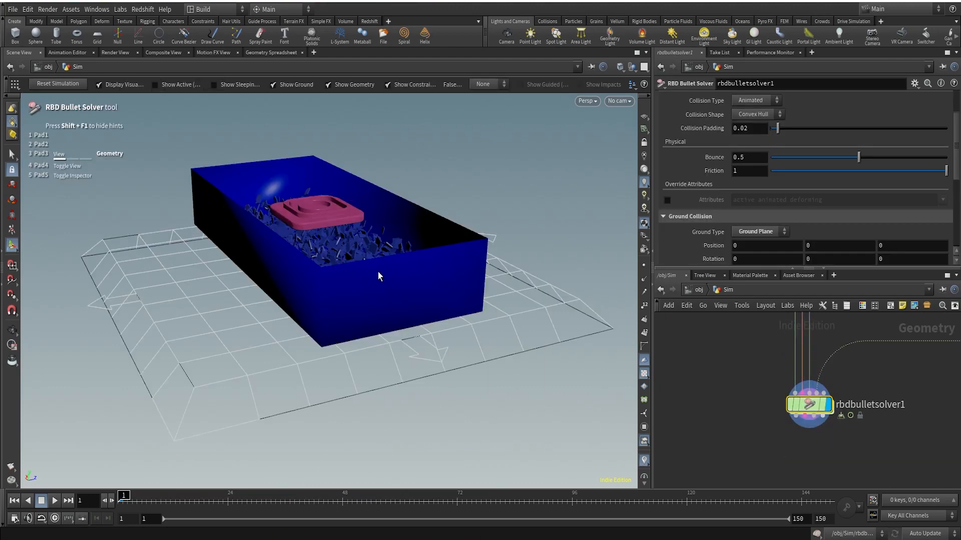
{"action": "key", "text": "Escape"}
{"action": "left_click_drag", "start_coordinate": [377, 272], "coordinate": [330, 298]}
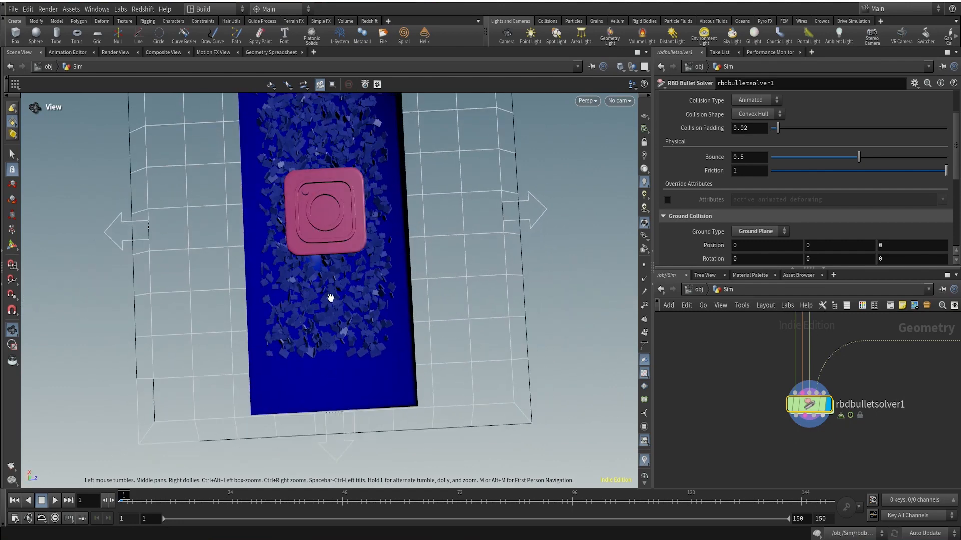
{"action": "right_click_drag", "start_coordinate": [335, 275], "coordinate": [432, 190], "text": "alt"}
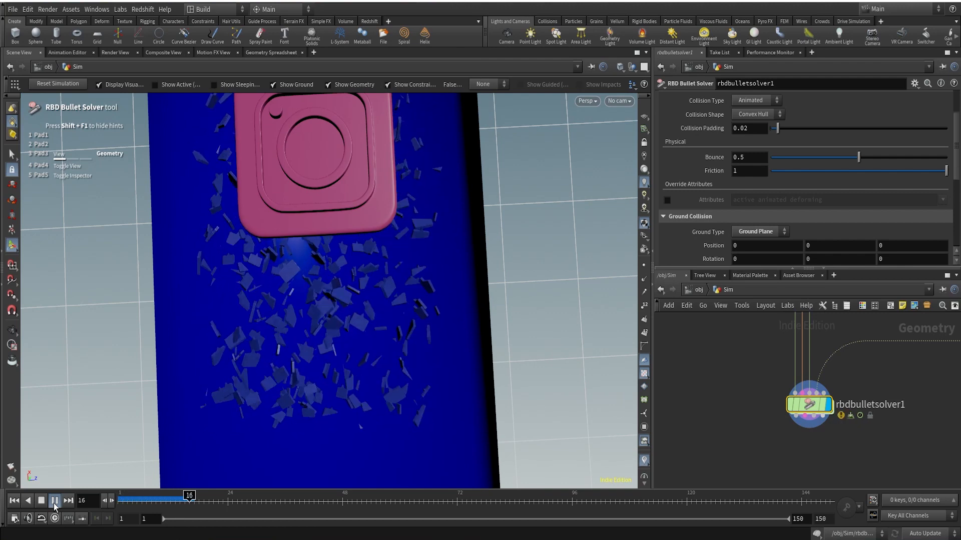
Play the simulation to frame 22 and scrub its cached frames, examining how the bubbles behave inside the container.
{"action": "left_click", "coordinate": [53, 503]}
{"action": "key", "text": "Escape"}
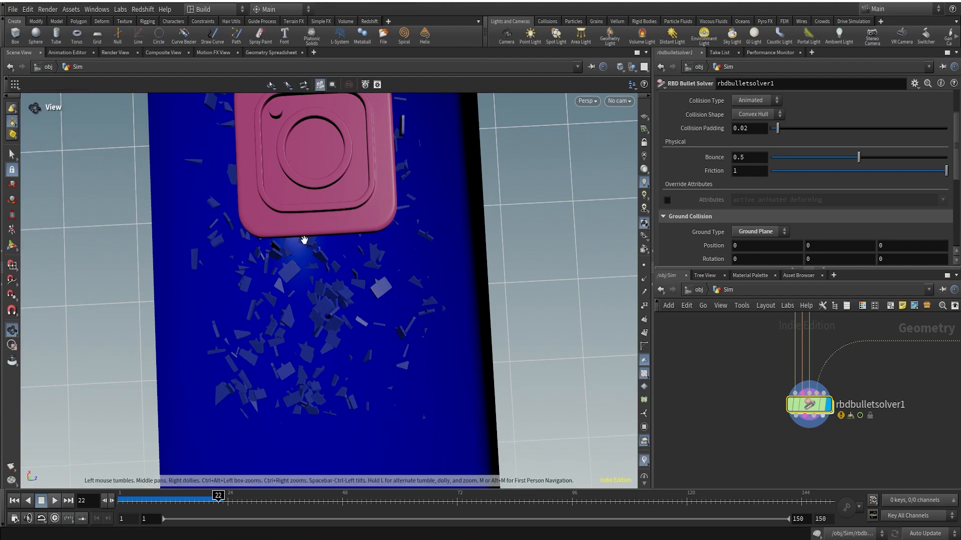
{"action": "left_click_drag", "start_coordinate": [307, 240], "coordinate": [462, 122]}
{"action": "left_click_drag", "start_coordinate": [393, 167], "coordinate": [238, 213], "text": "alt"}
{"action": "mouse_move", "coordinate": [172, 497]}
{"action": "left_mouse_down"}
{"action": "mouse_move", "coordinate": [124, 496]}
{"action": "mouse_move", "coordinate": [185, 495]}
{"action": "left_mouse_up"}
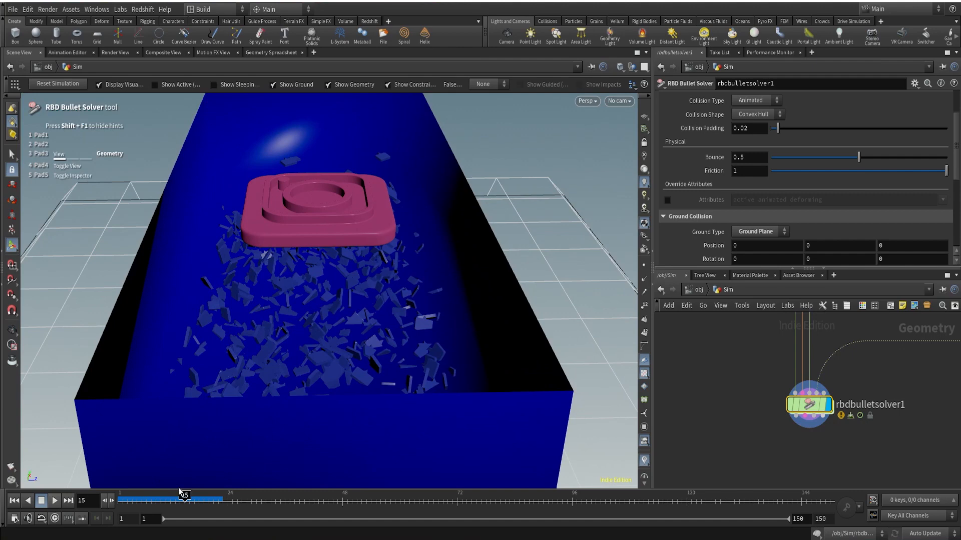
{"action": "left_click", "coordinate": [218, 497]}
{"action": "mouse_move", "coordinate": [218, 497]}
{"action": "left_mouse_down"}
{"action": "mouse_move", "coordinate": [141, 497]}
{"action": "mouse_move", "coordinate": [218, 497]}
{"action": "left_mouse_up"}
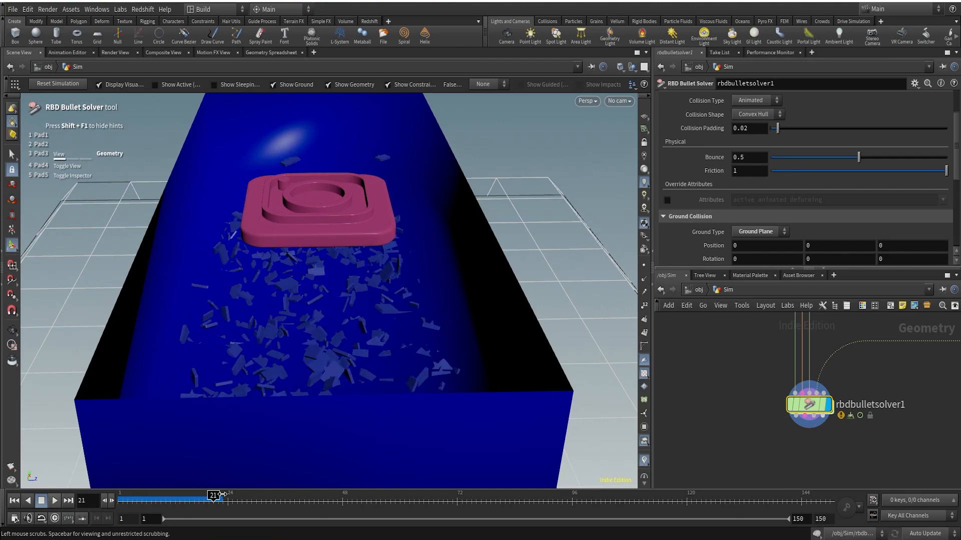
{"action": "left_click_drag", "start_coordinate": [322, 359], "coordinate": [631, 267]}
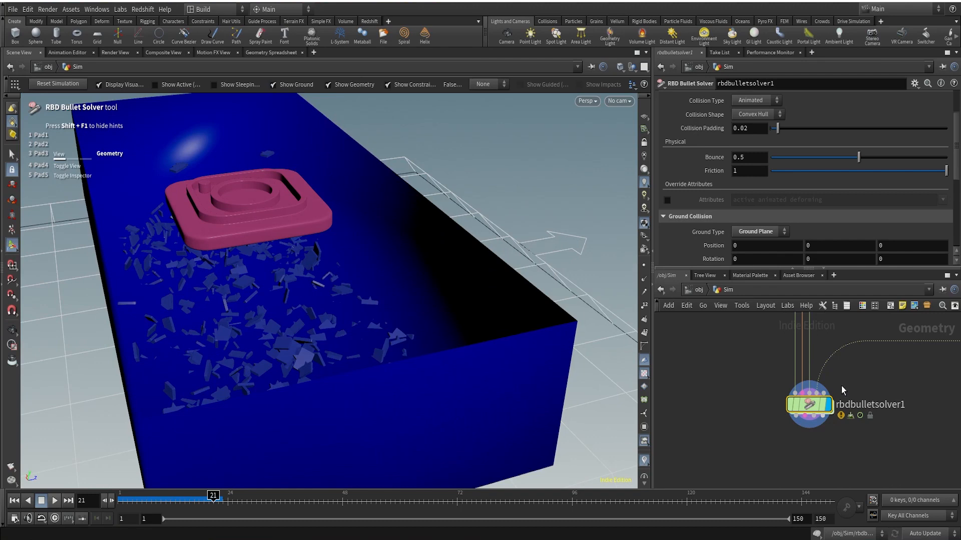
Set the RBD Bullet Solver's collision shape to Concave, keeping the Animated collision type.
{"action": "scroll", "coordinate": [757, 140], "scroll_direction": "up", "scroll_amount": 3}
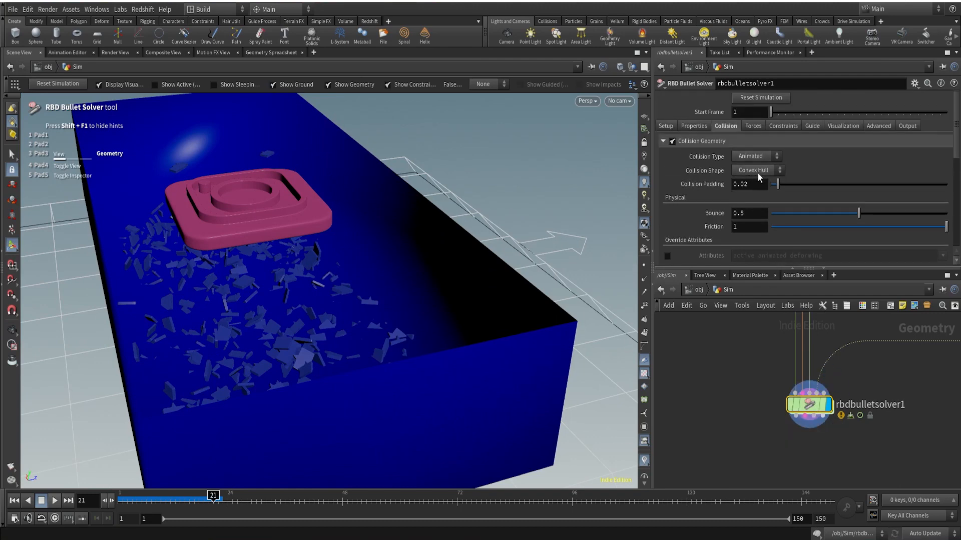
{"action": "left_click", "coordinate": [750, 158]}
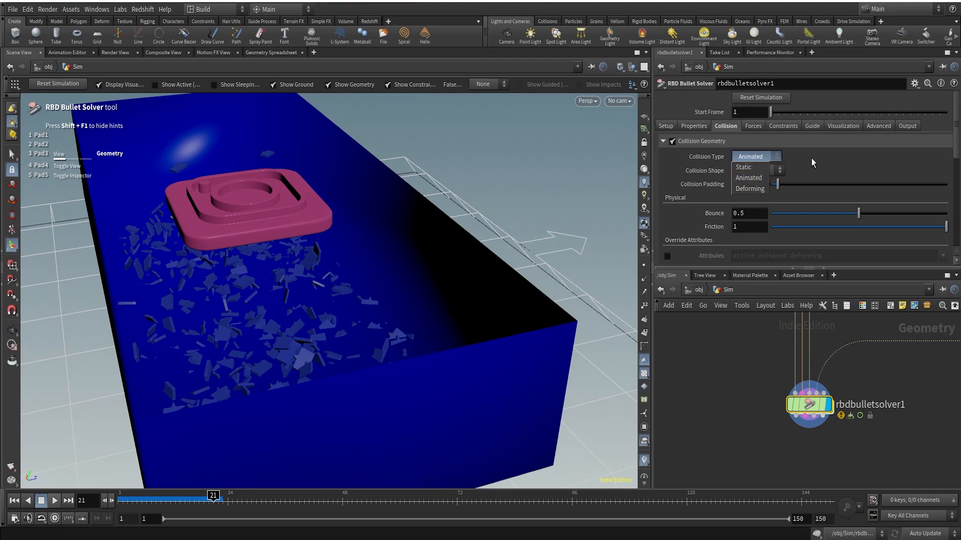
{"action": "left_click", "coordinate": [760, 171]}
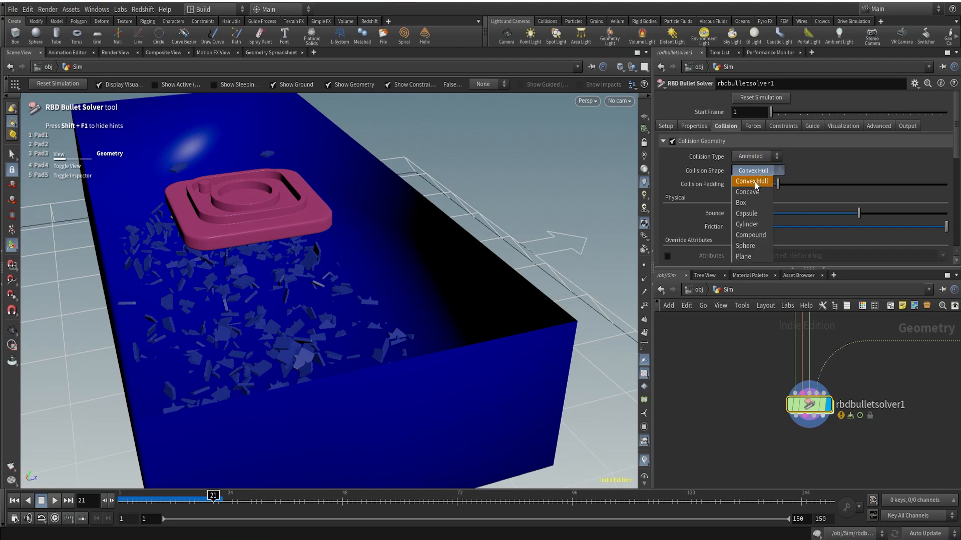
{"action": "left_click", "coordinate": [751, 192]}
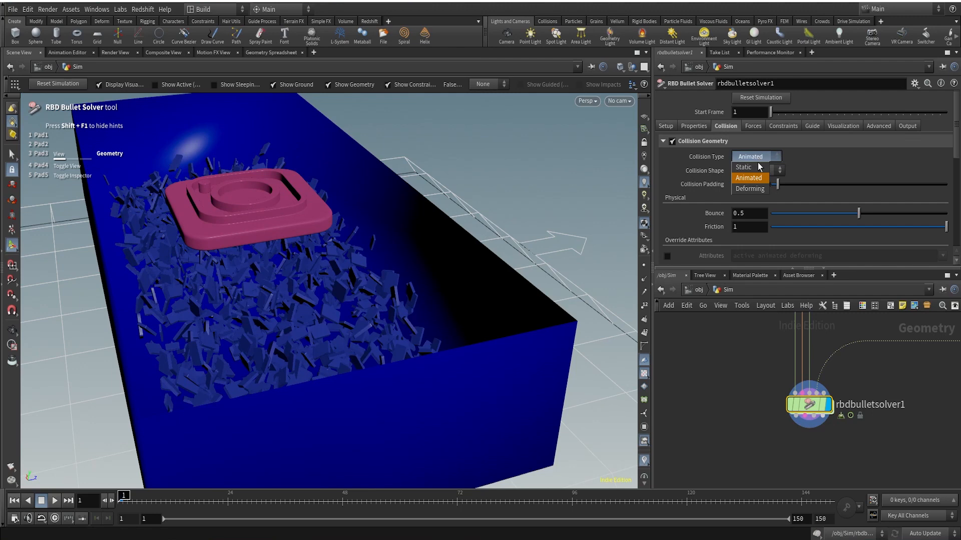
{"action": "left_click", "coordinate": [831, 166]}
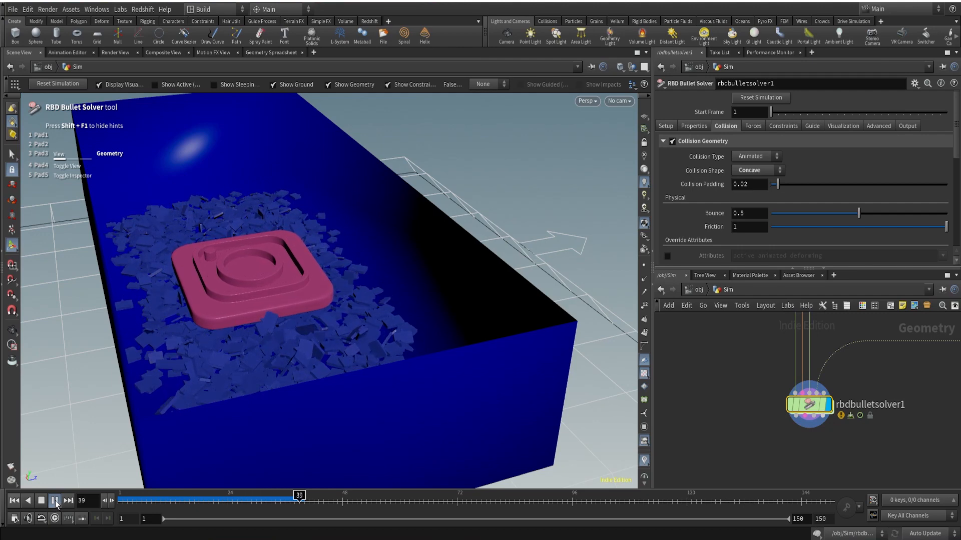
Play the simulation with the concave container, scrub to frame 45 and examine the logo and bubbles from above.
{"action": "left_click", "coordinate": [55, 500]}
{"action": "mouse_move", "coordinate": [314, 497]}
{"action": "left_mouse_down"}
{"action": "mouse_move", "coordinate": [173, 497]}
{"action": "mouse_move", "coordinate": [328, 501]}
{"action": "left_mouse_up"}
{"action": "right_click_drag", "start_coordinate": [244, 279], "coordinate": [245, 301], "text": "alt"}
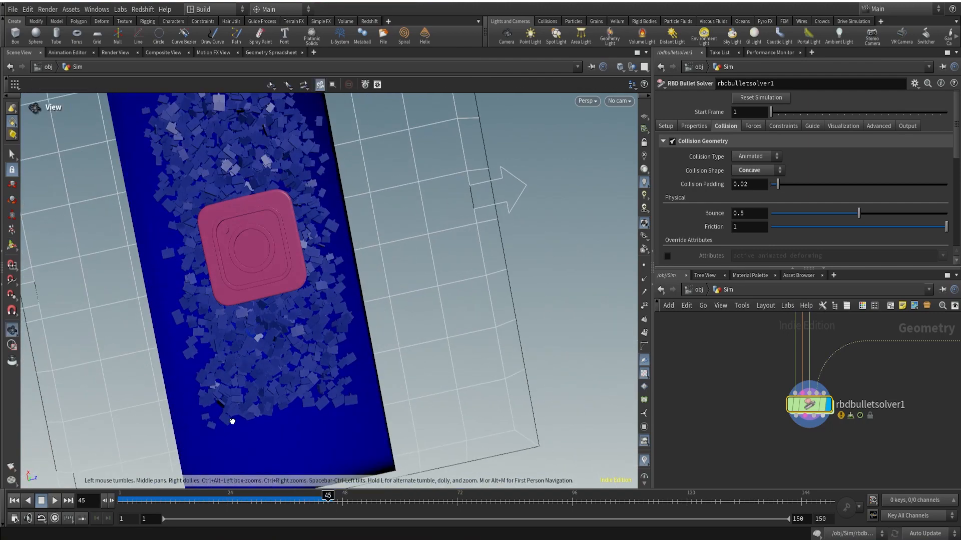